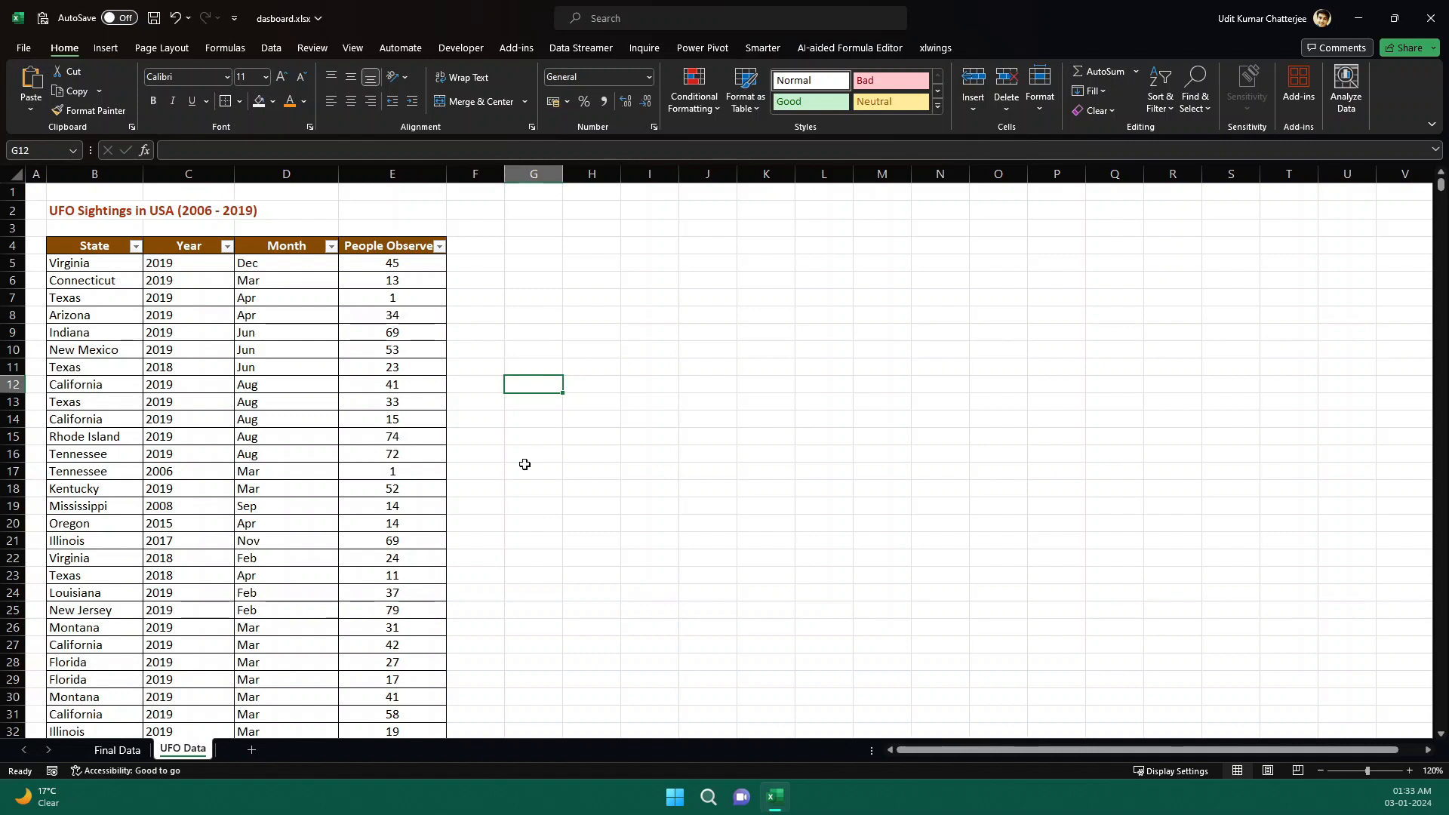
# Open the Final Data report and filter it by different years with the Year slicer.
pyautogui.click(119, 749)
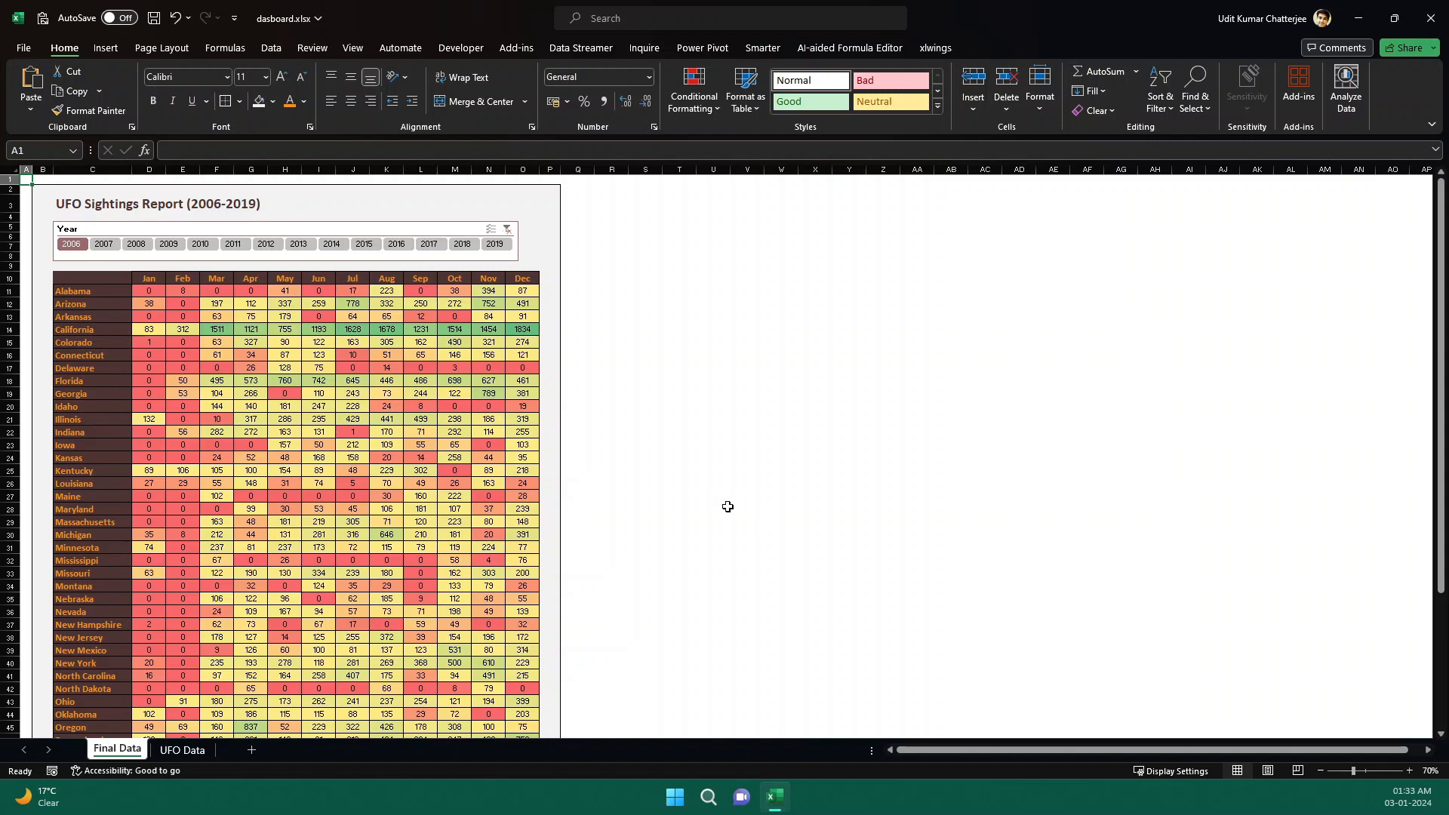
pyautogui.click(166, 246)
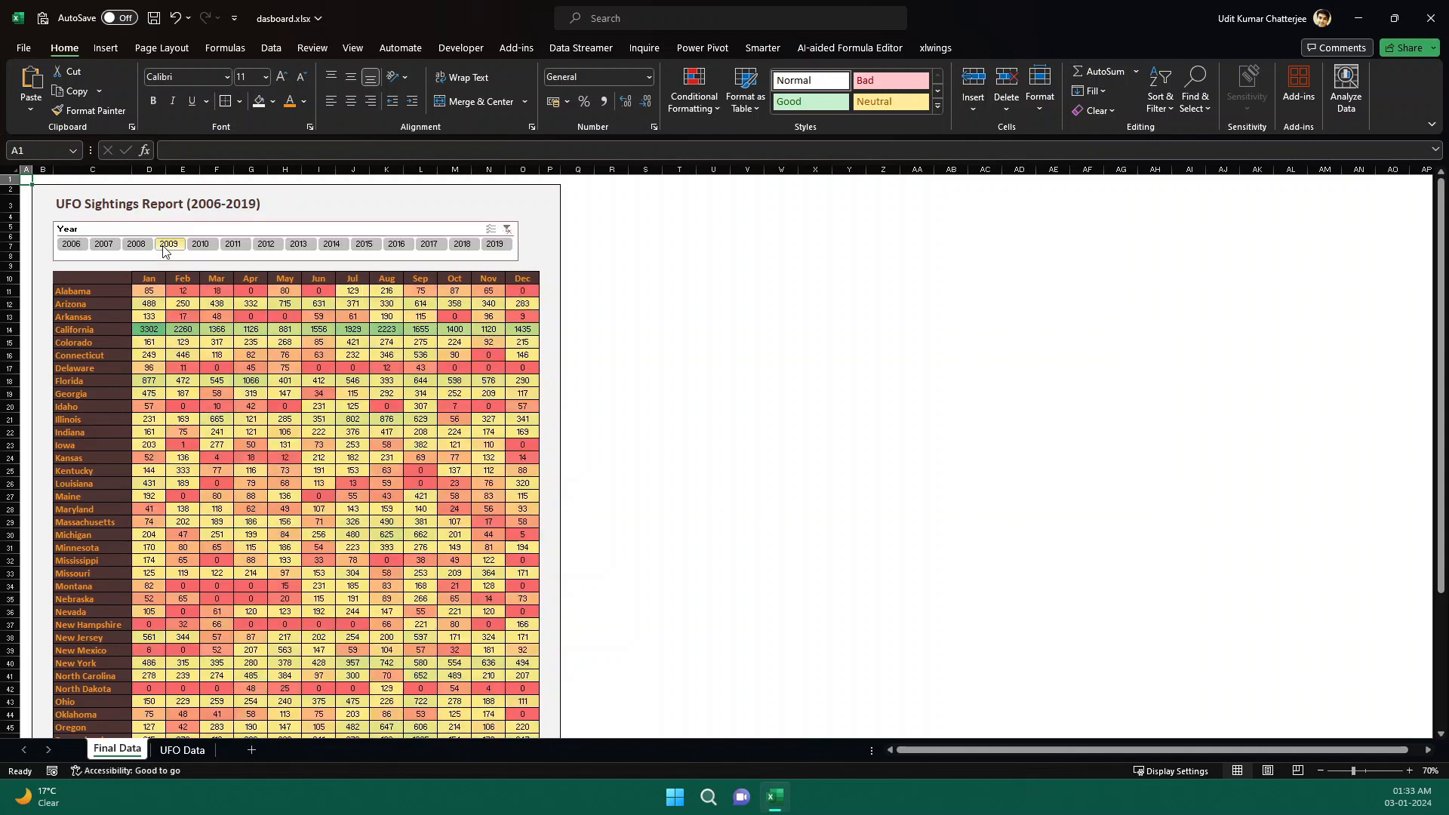
pyautogui.click(202, 246)
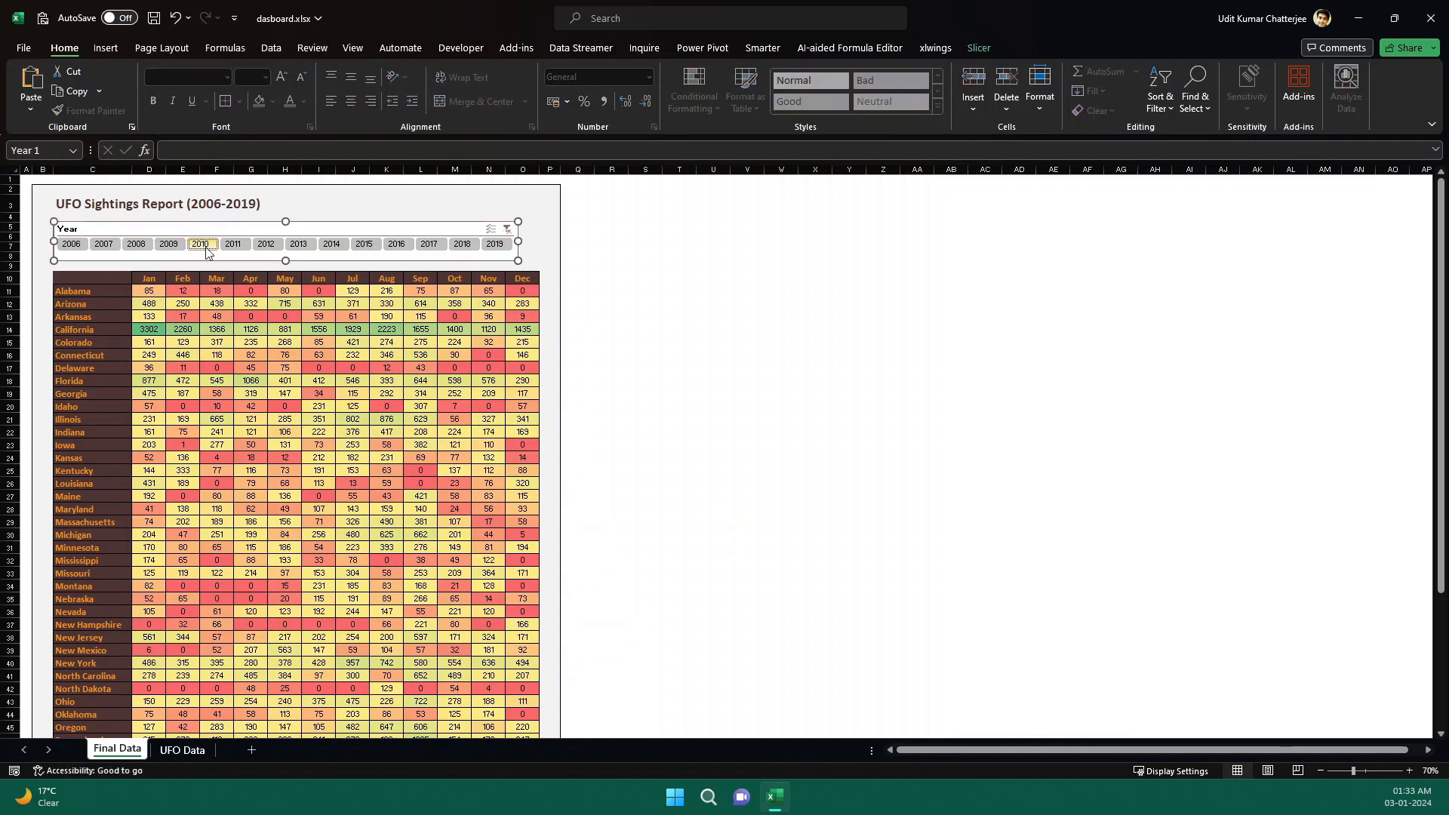
pyautogui.click(229, 245)
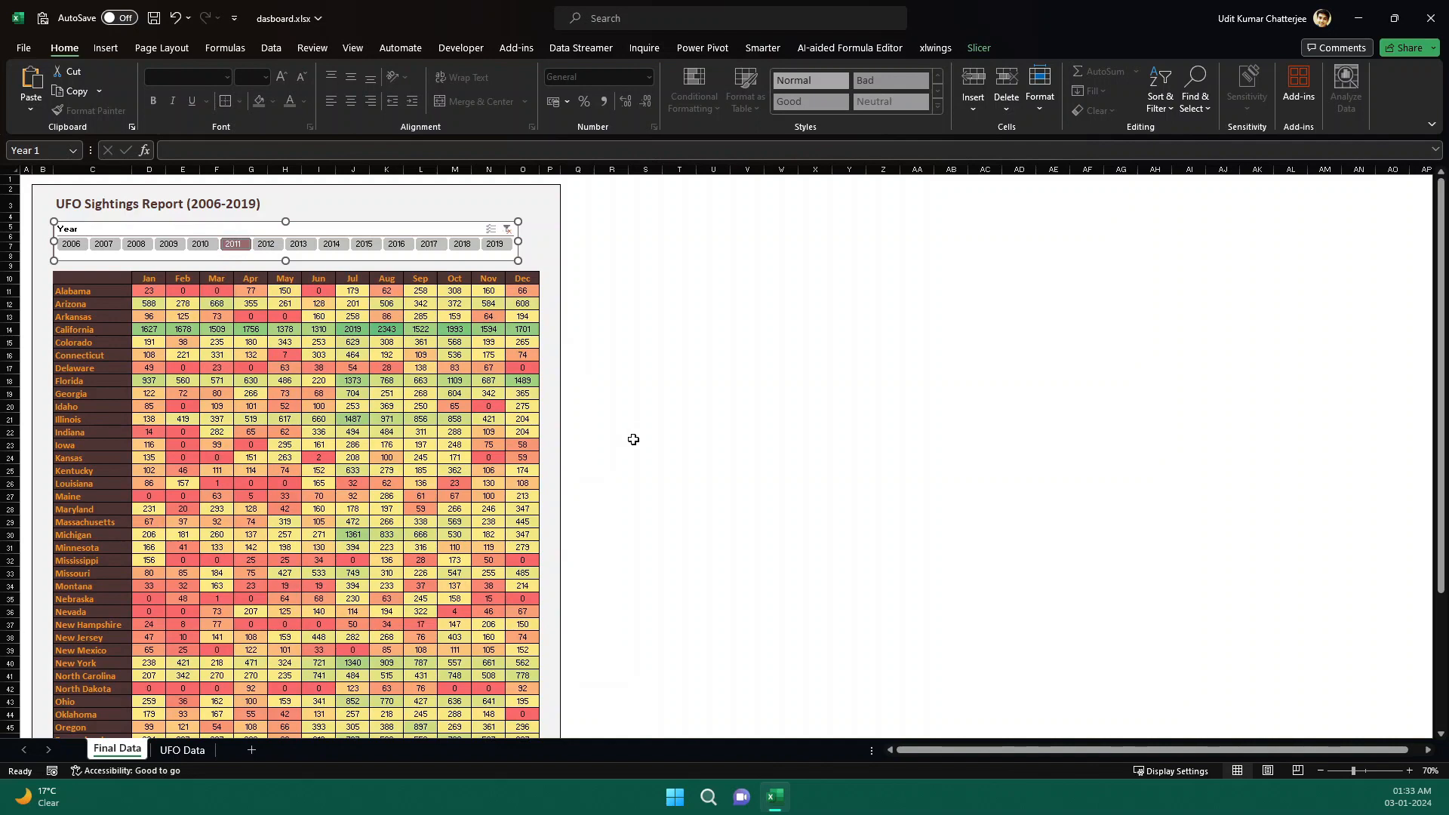
# Examine the State, Year, Month and People Observed columns of the raw UFO Data table.
pyautogui.click(188, 750)
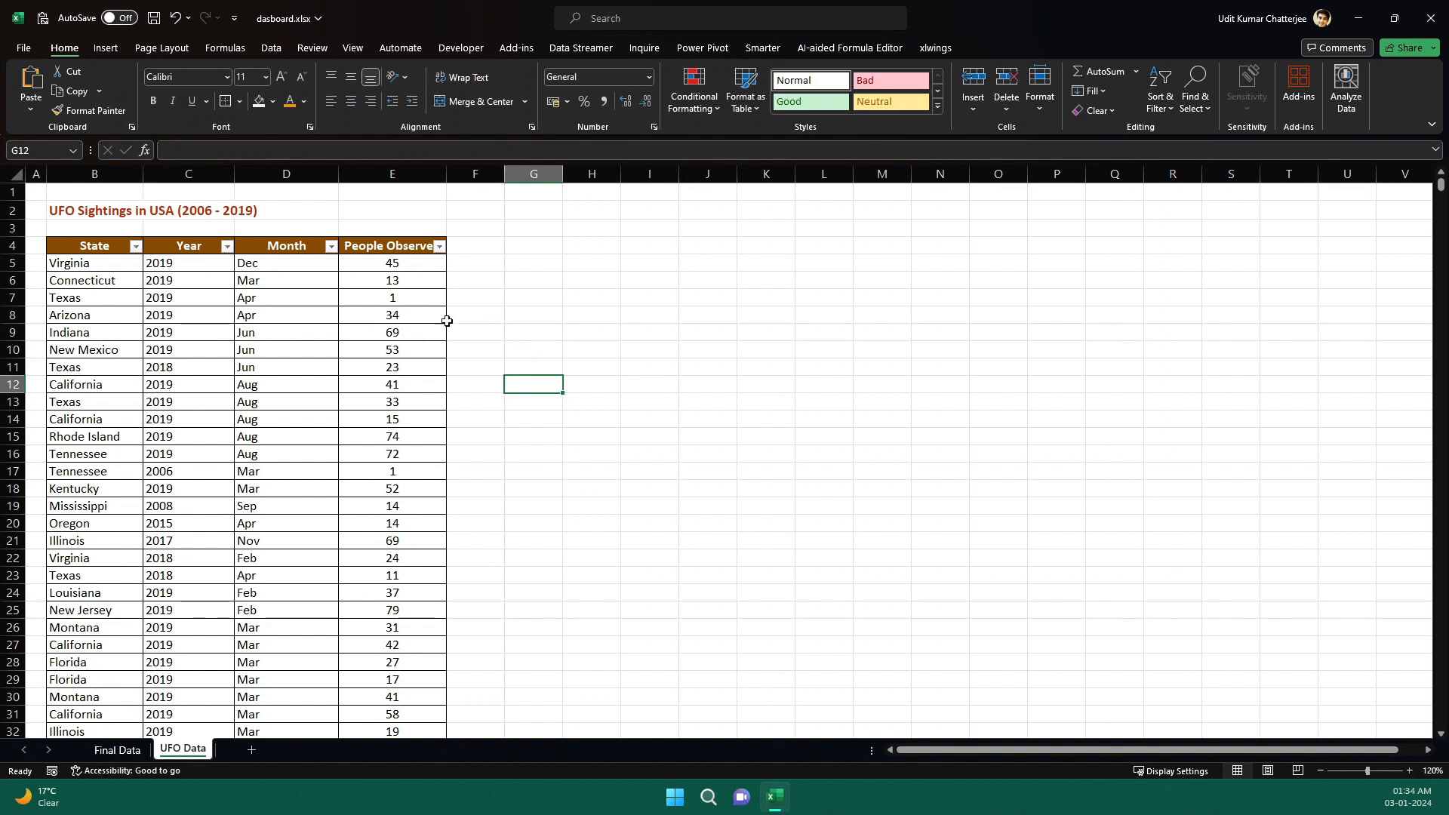
pyautogui.click(488, 298)
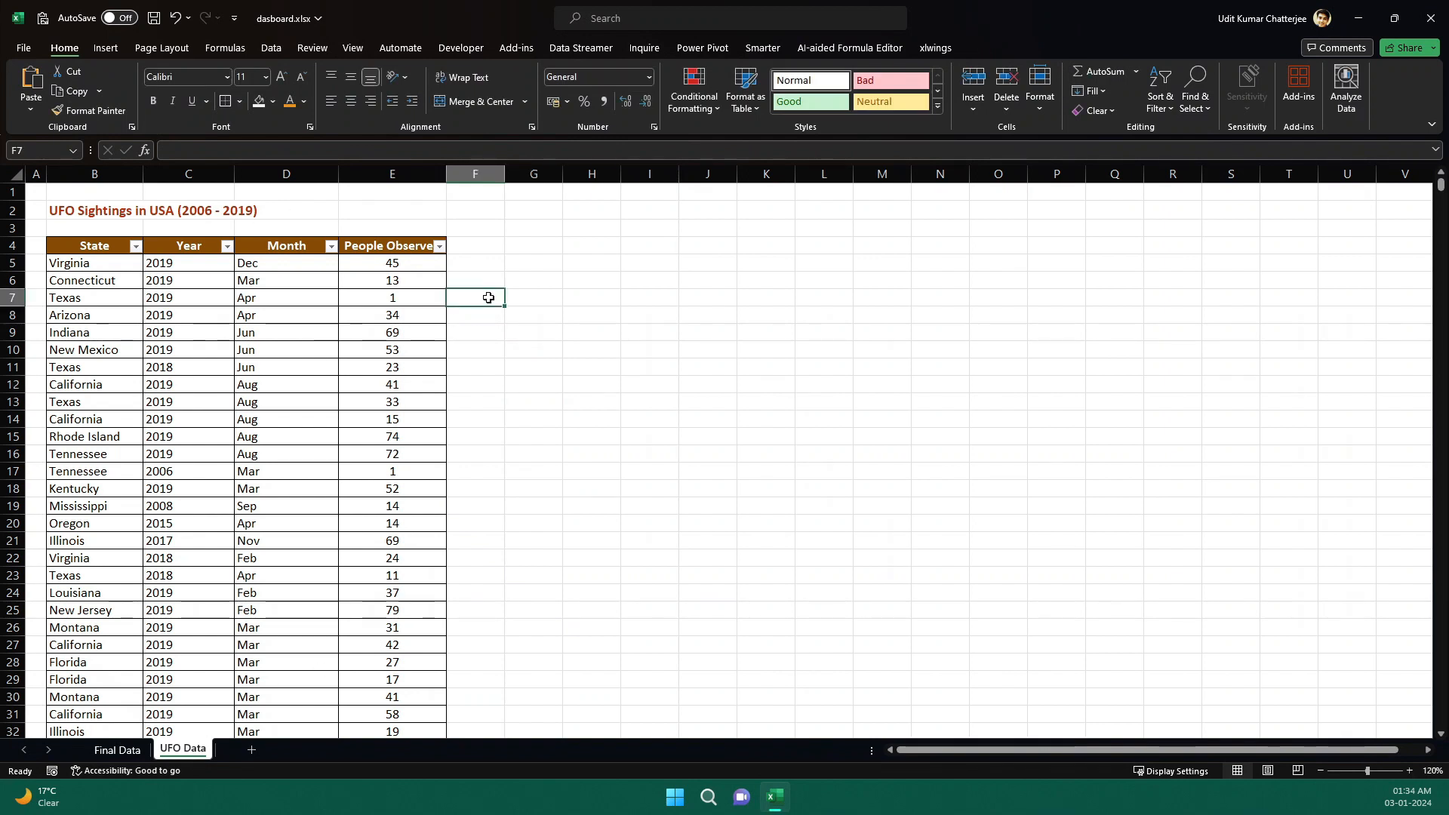
pyautogui.click(537, 331)
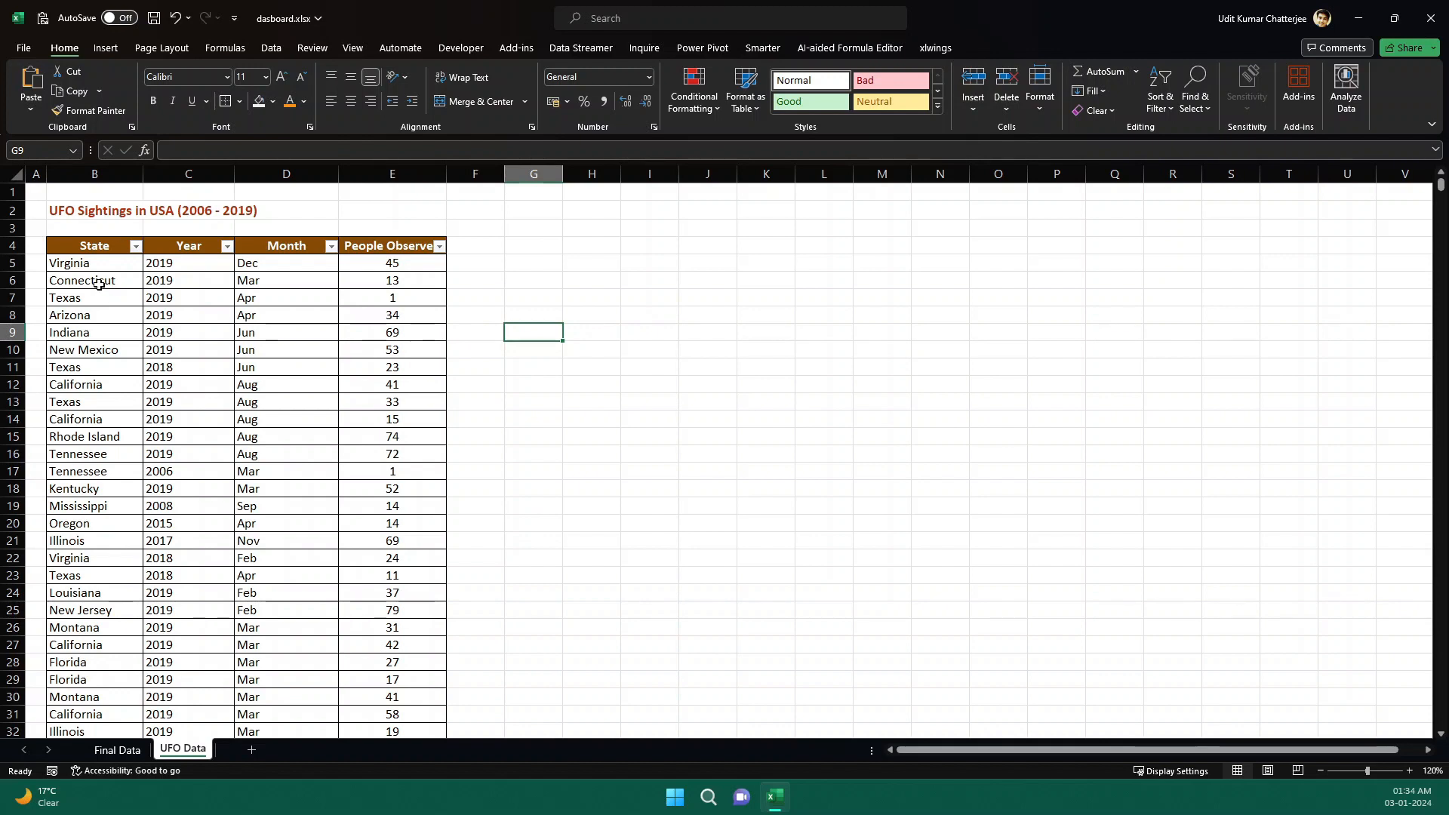
pyautogui.moveTo(98, 264); pyautogui.dragTo(85, 620)
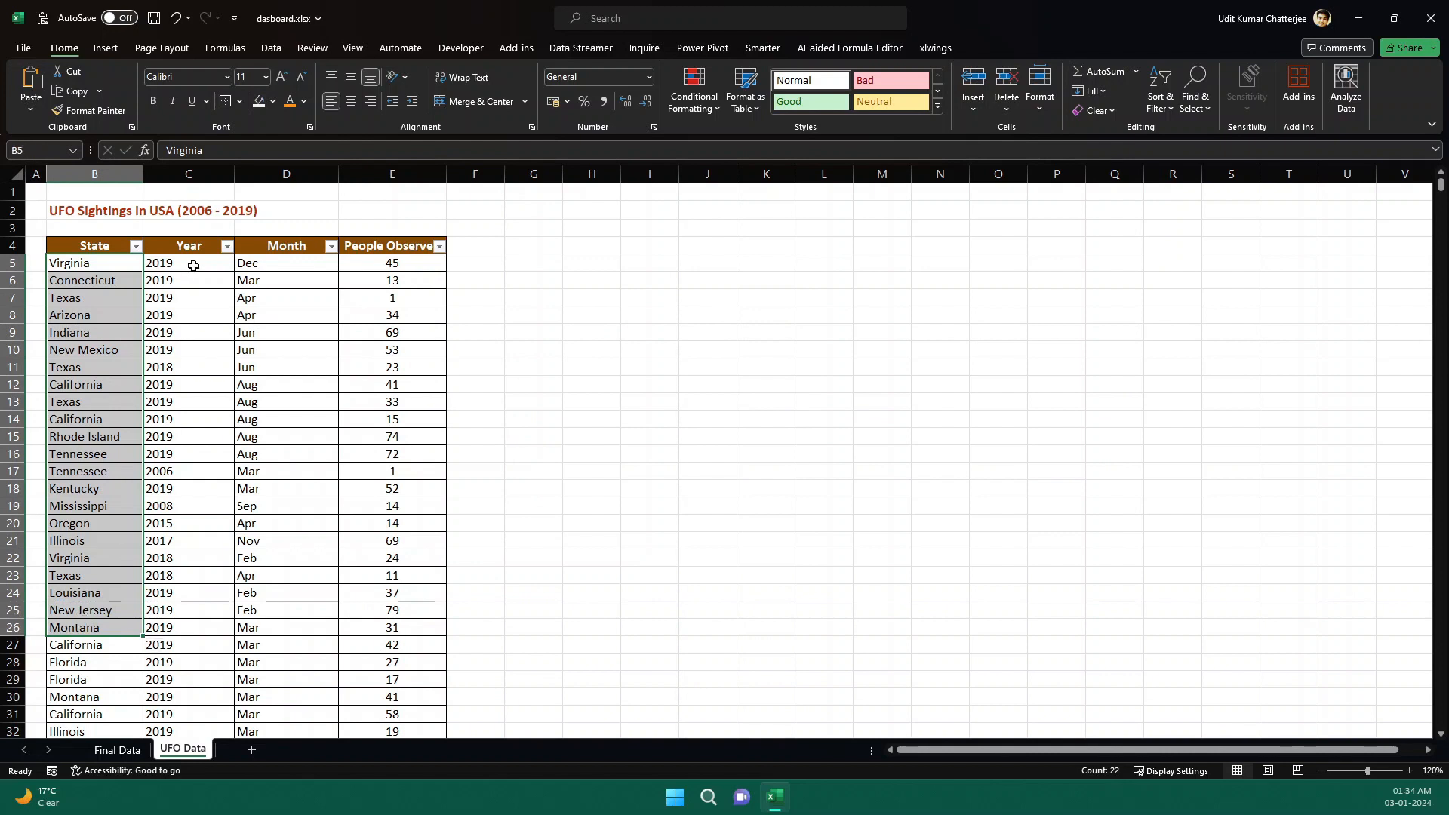
pyautogui.moveTo(191, 264); pyautogui.dragTo(195, 462)
pyautogui.moveTo(294, 264); pyautogui.dragTo(292, 448)
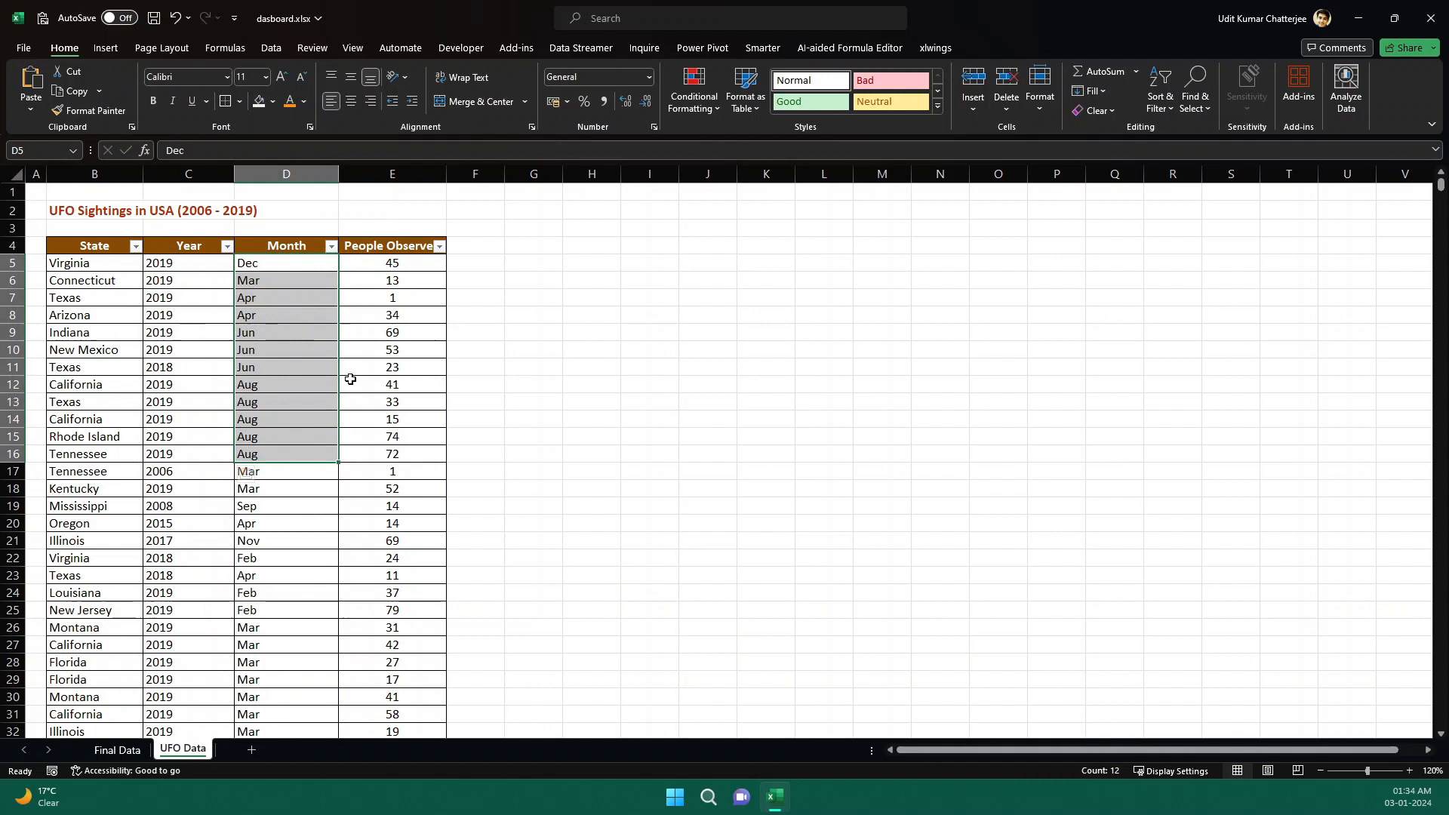
pyautogui.click(394, 264)
pyautogui.click(407, 353)
pyautogui.click(412, 435)
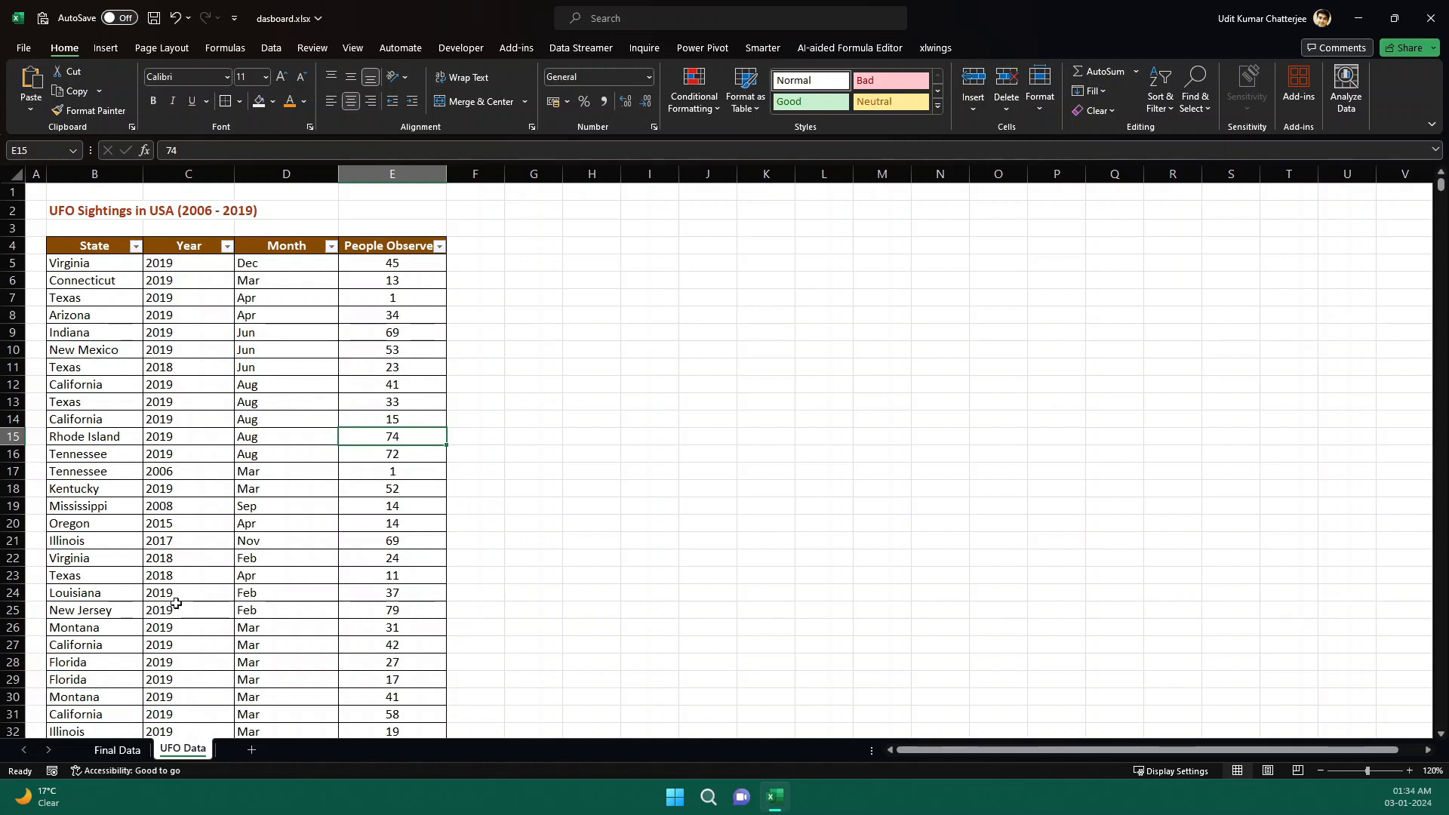
# Examine the report's state rows, month column headers and year buttons on the Final Data sheet.
pyautogui.click(117, 749)
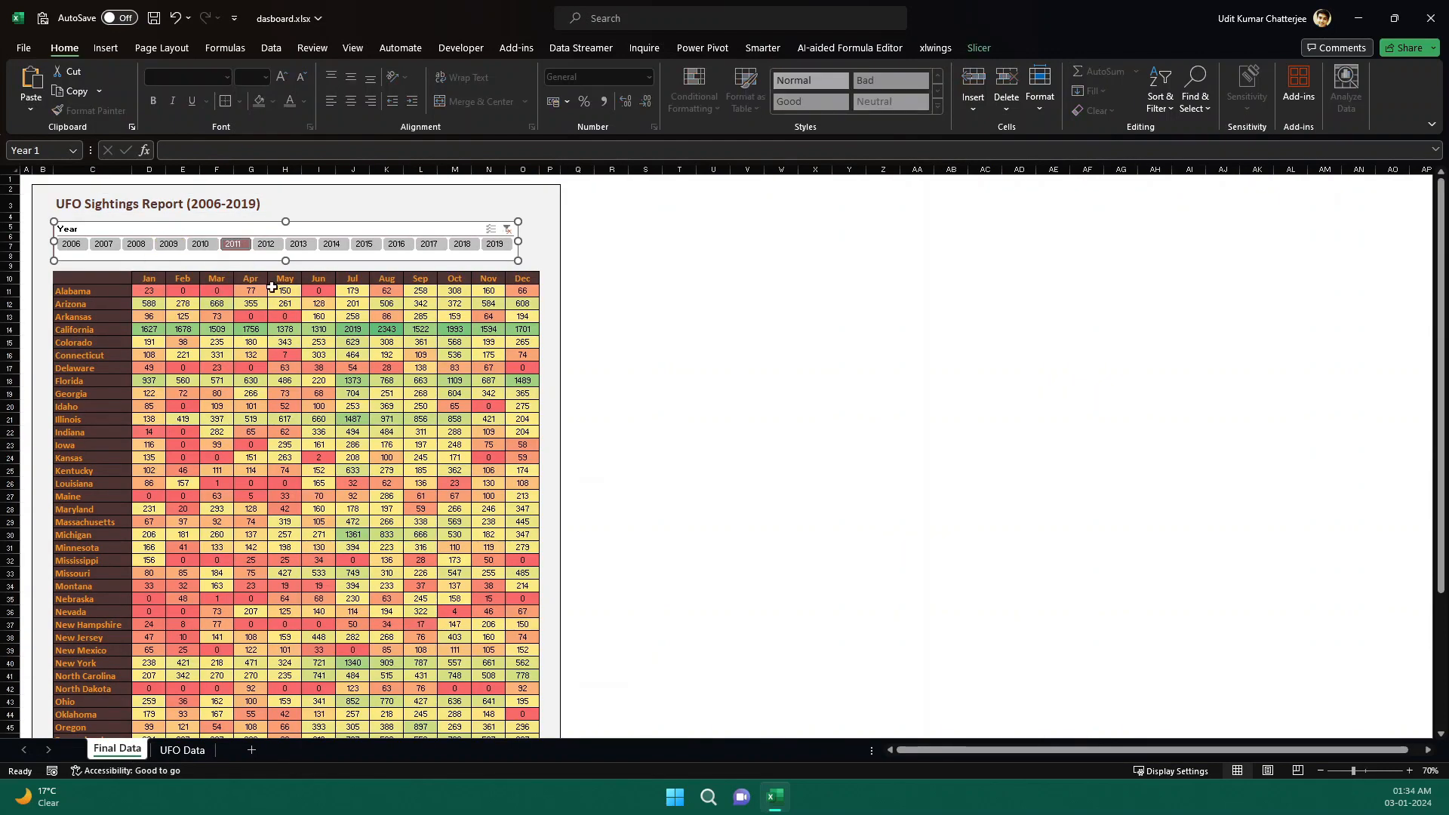
pyautogui.click(645, 381)
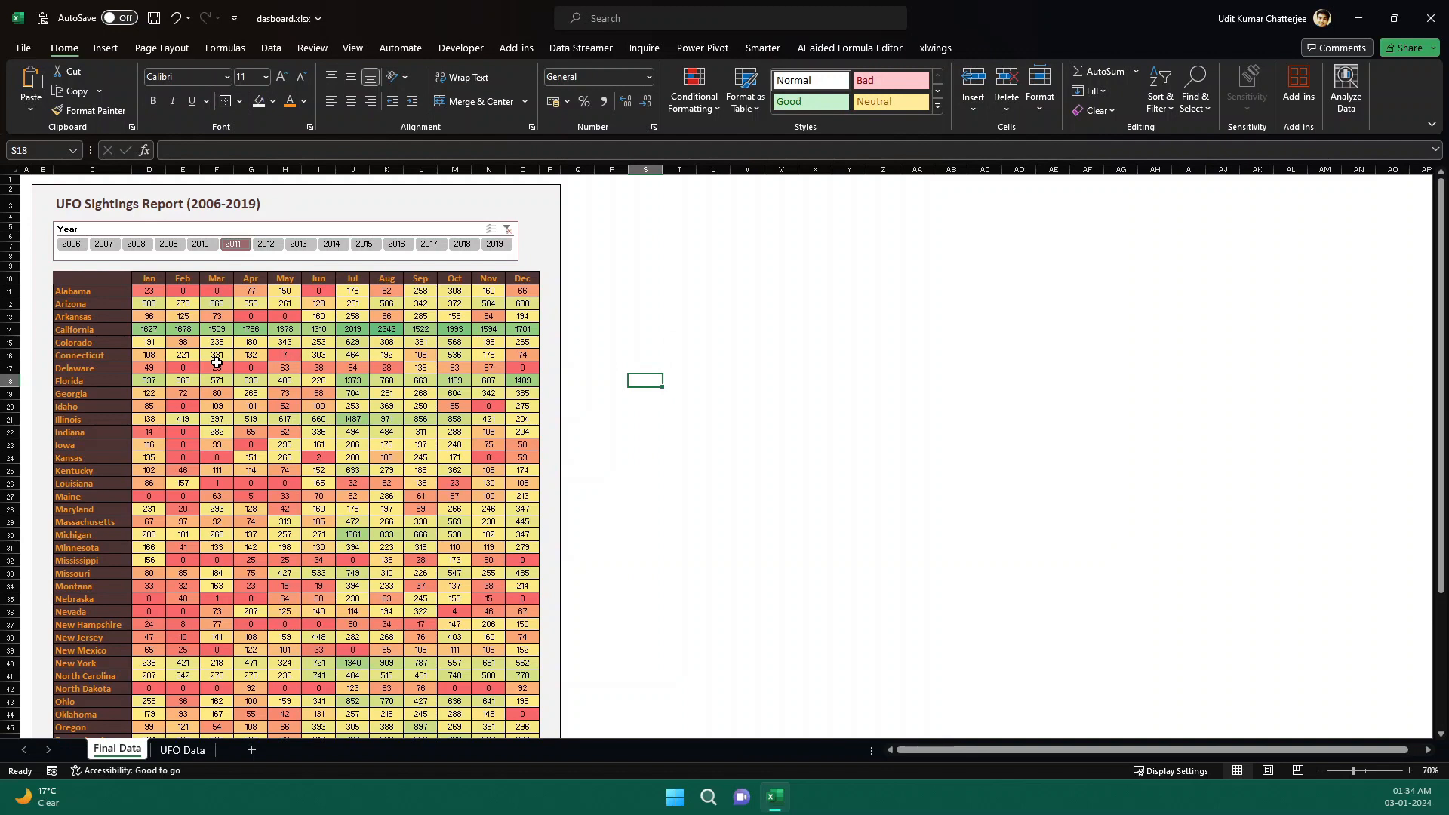
pyautogui.moveTo(93, 295); pyautogui.dragTo(98, 498)
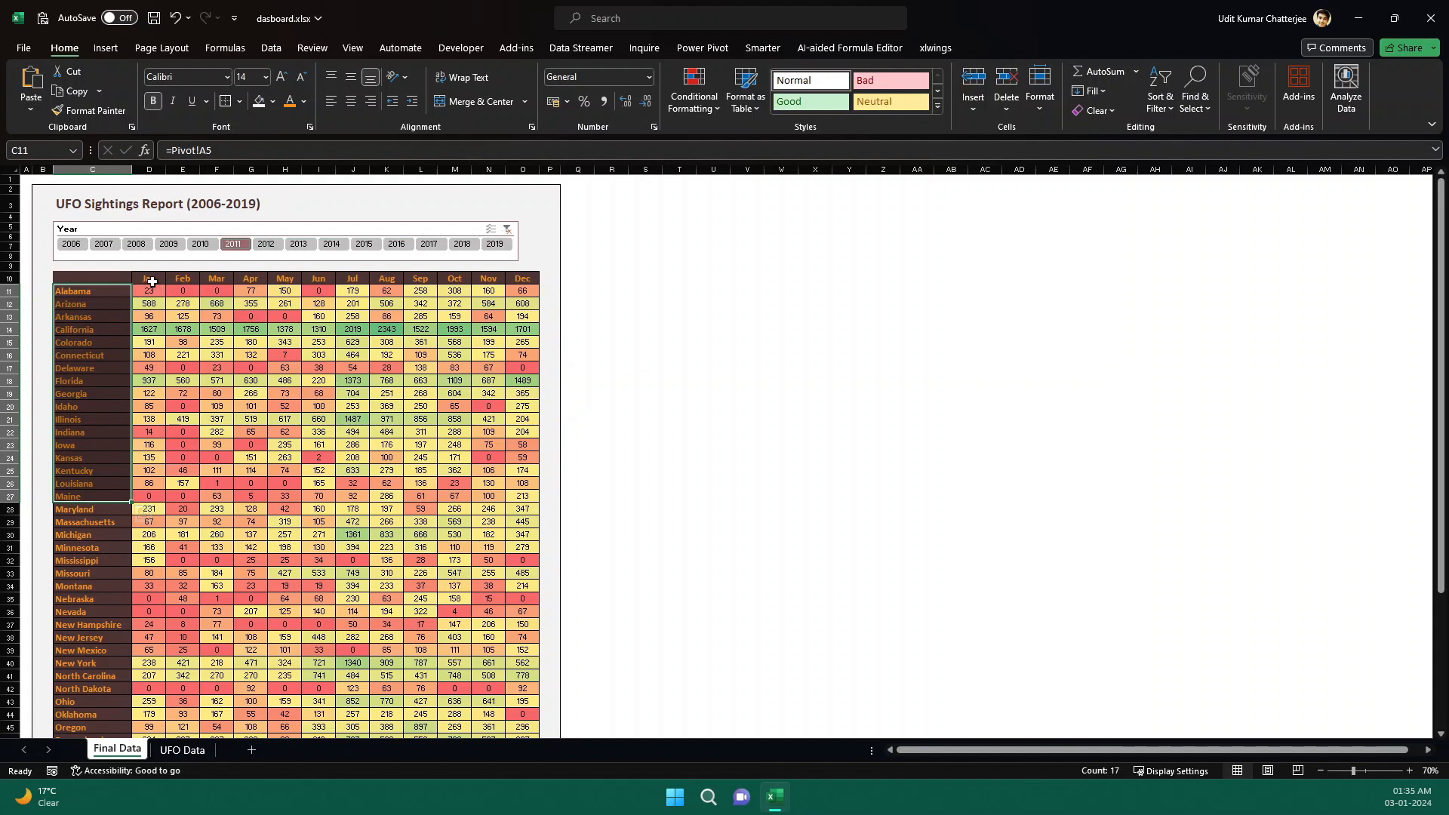
pyautogui.moveTo(151, 282); pyautogui.dragTo(525, 280)
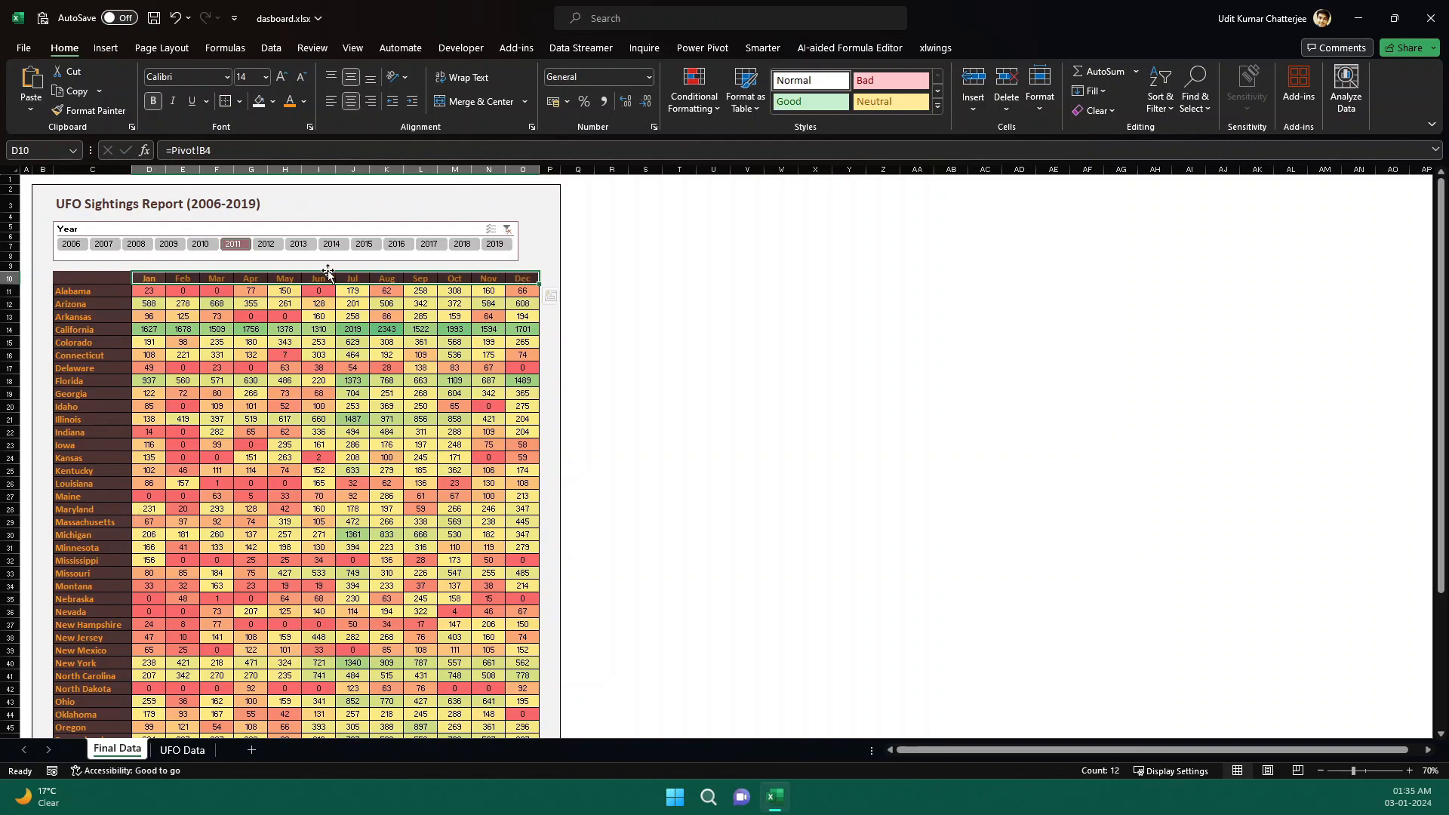
pyautogui.click(200, 249)
pyautogui.click(178, 247)
pyautogui.click(200, 250)
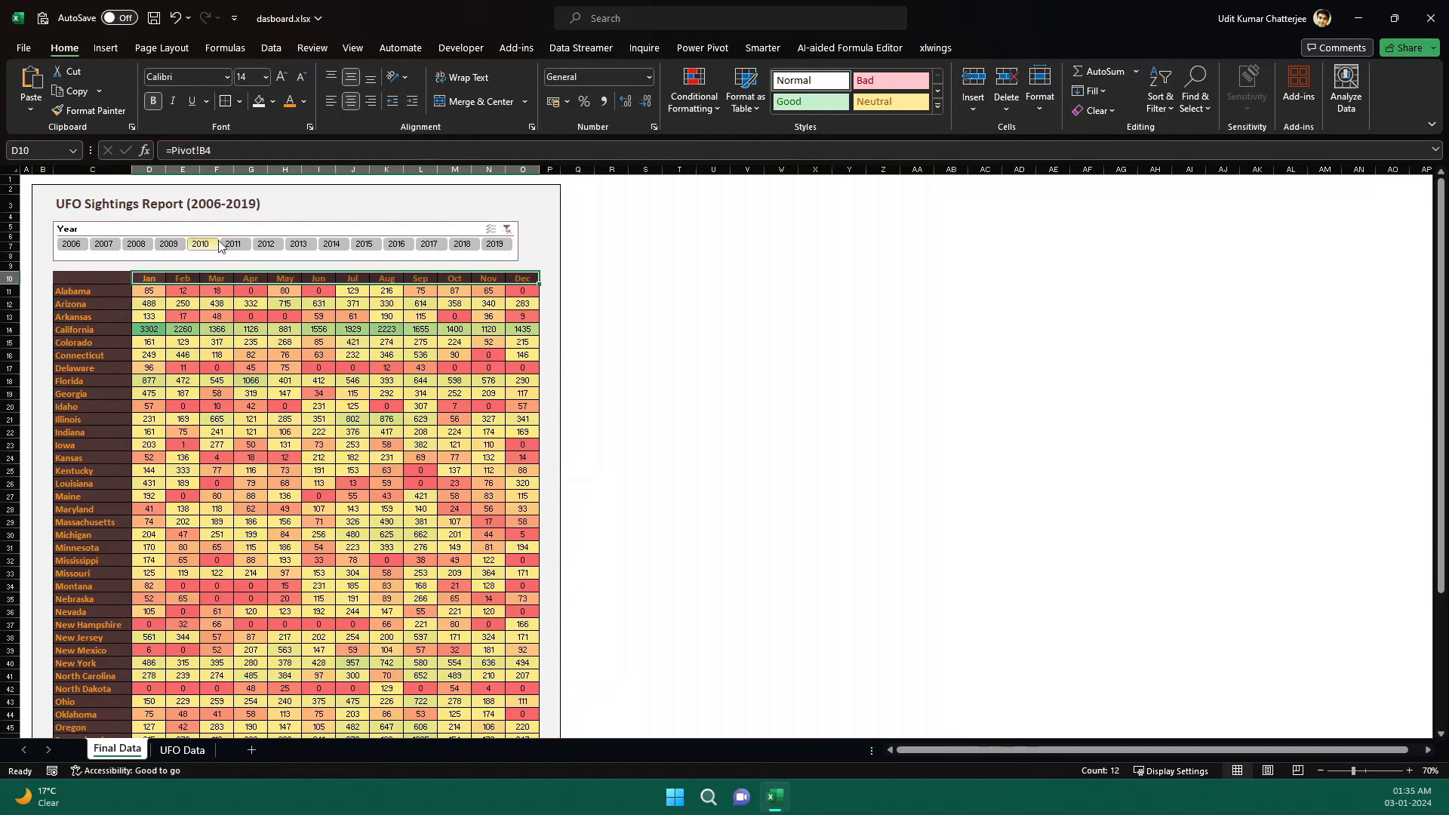
# Review the report's 2011 sighting values by selecting state names and data cells.
pyautogui.click(225, 248)
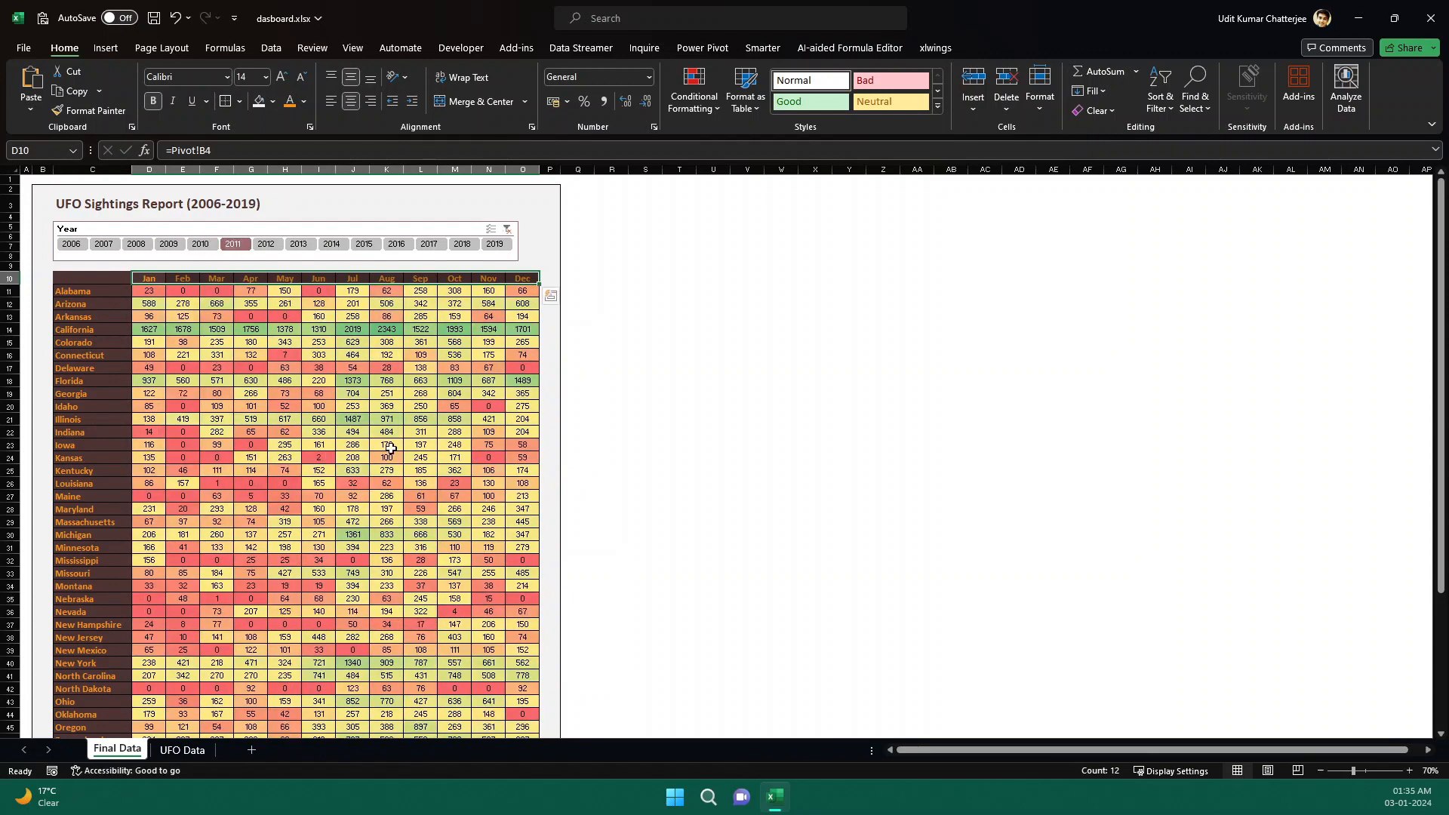
pyautogui.click(155, 329)
pyautogui.click(209, 390)
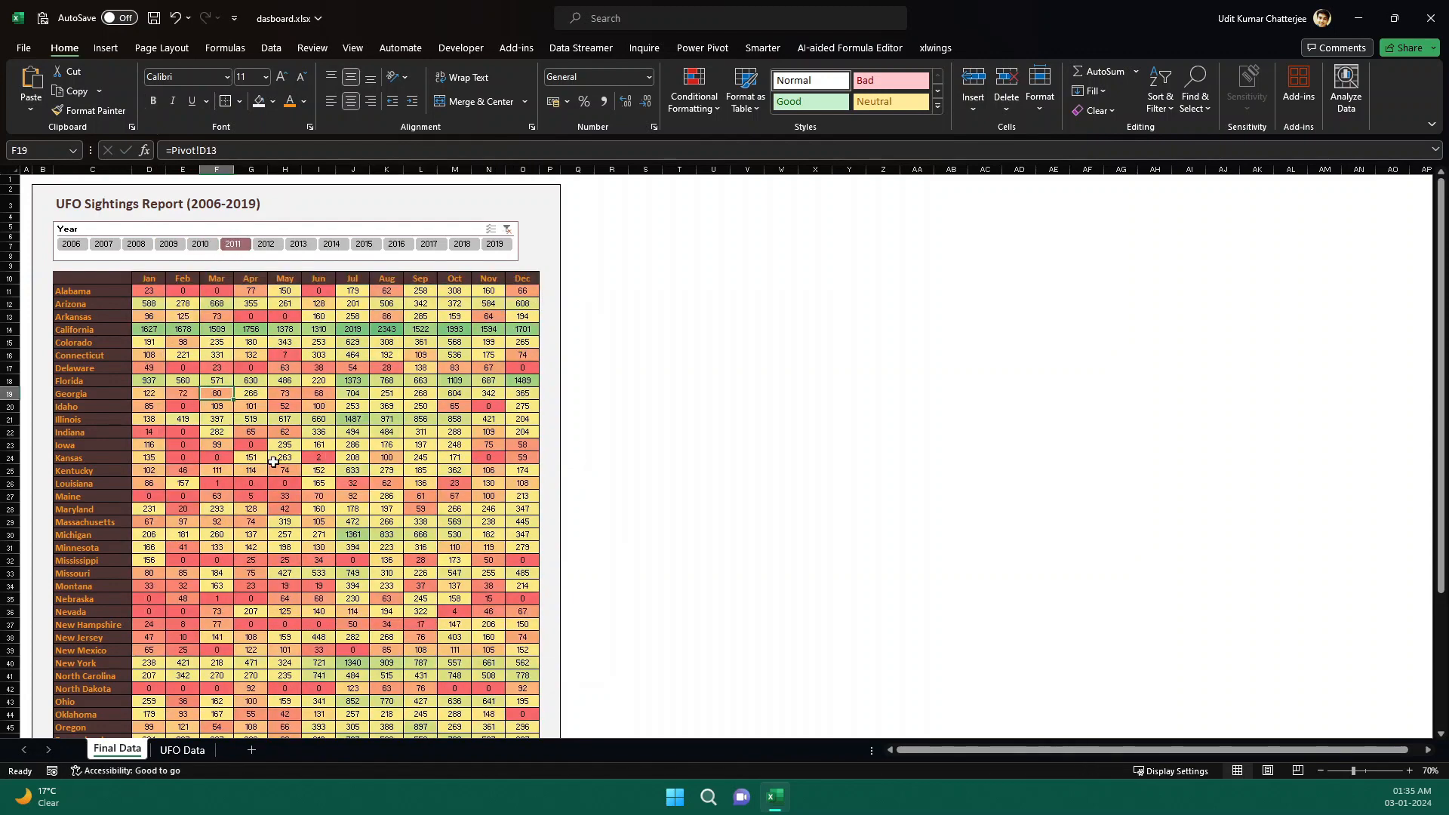
pyautogui.click(279, 457)
pyautogui.click(360, 572)
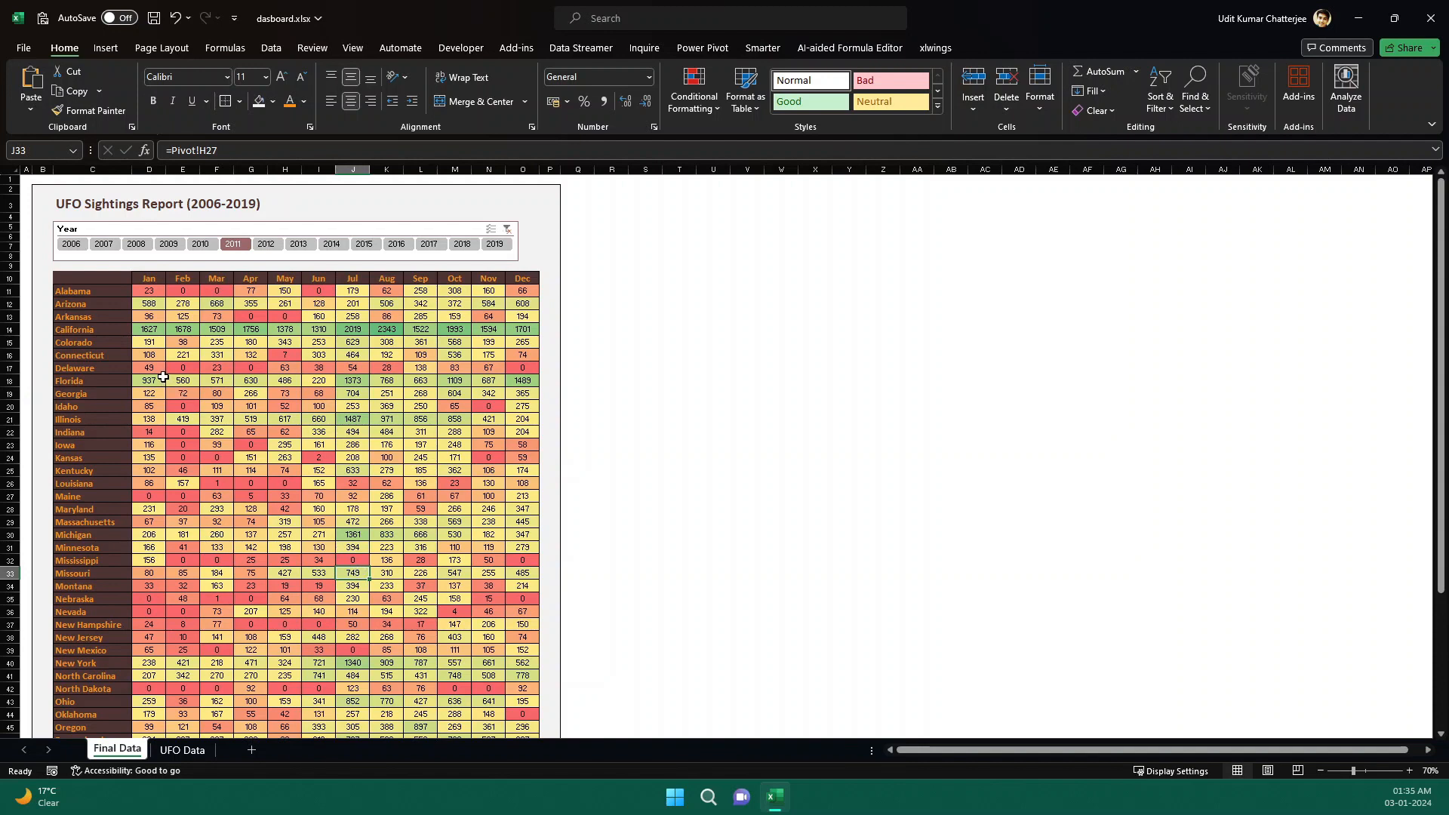
pyautogui.moveTo(99, 292); pyautogui.dragTo(119, 438)
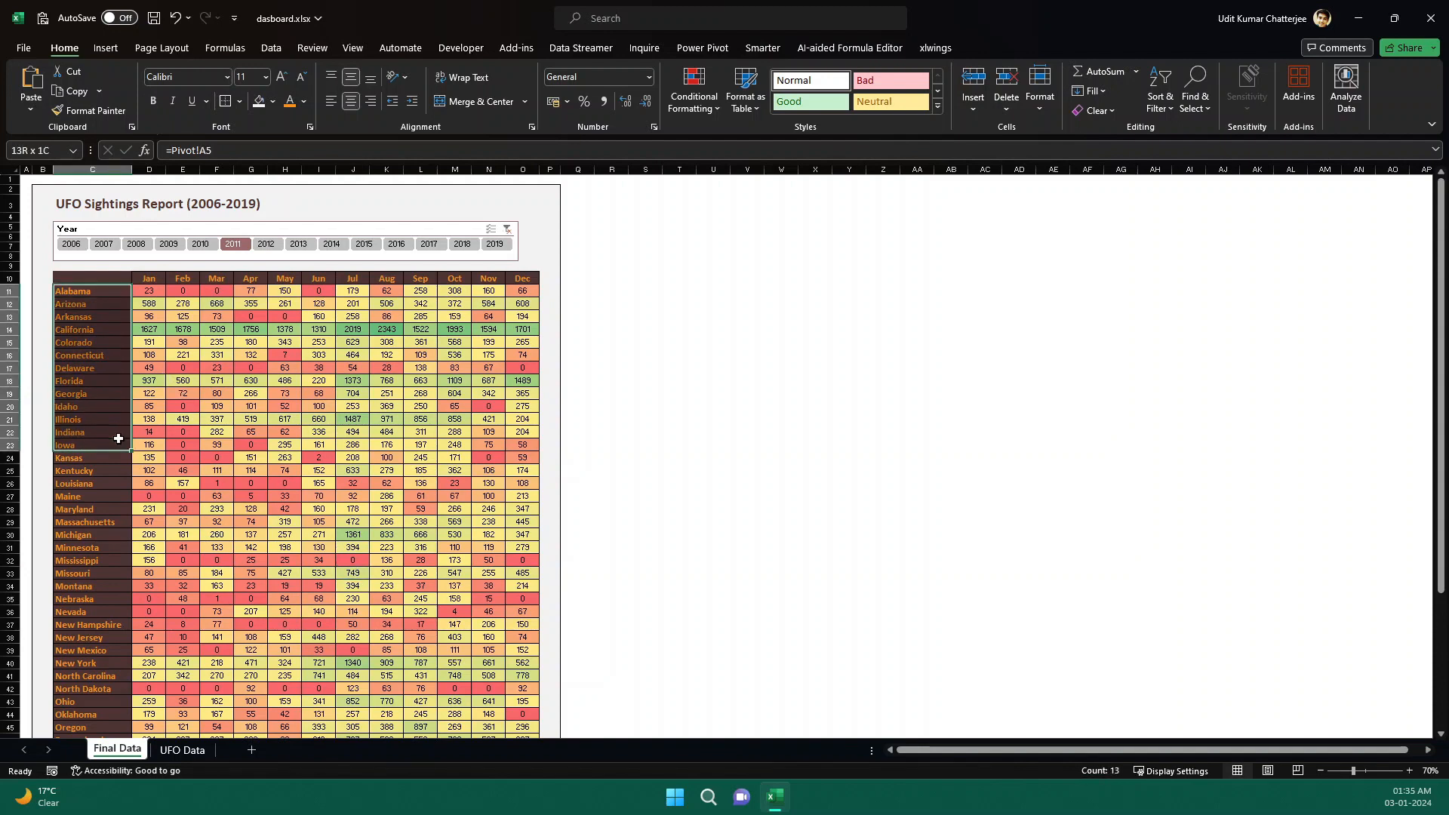
pyautogui.moveTo(146, 278); pyautogui.dragTo(318, 283)
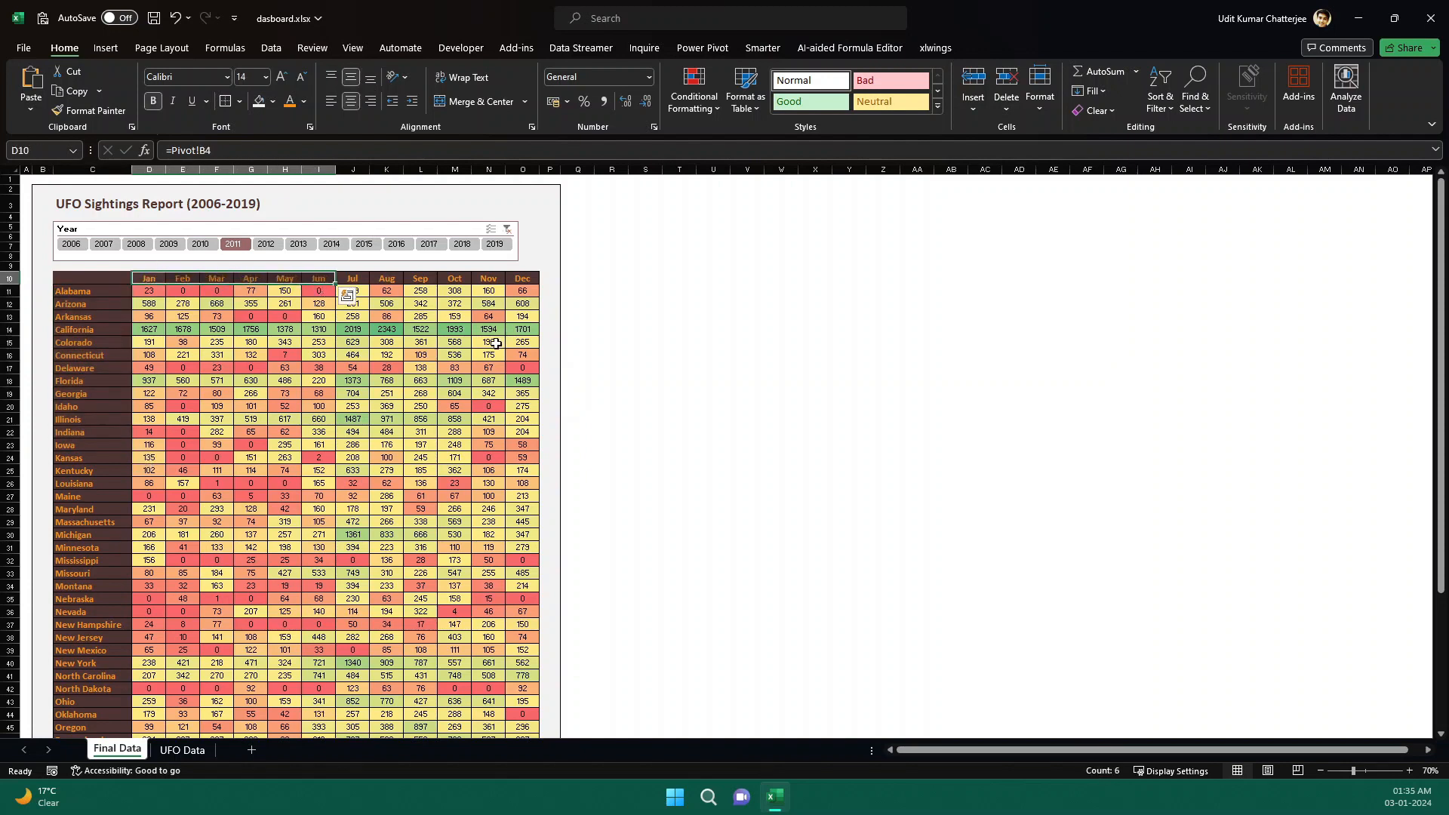
pyautogui.click(189, 228)
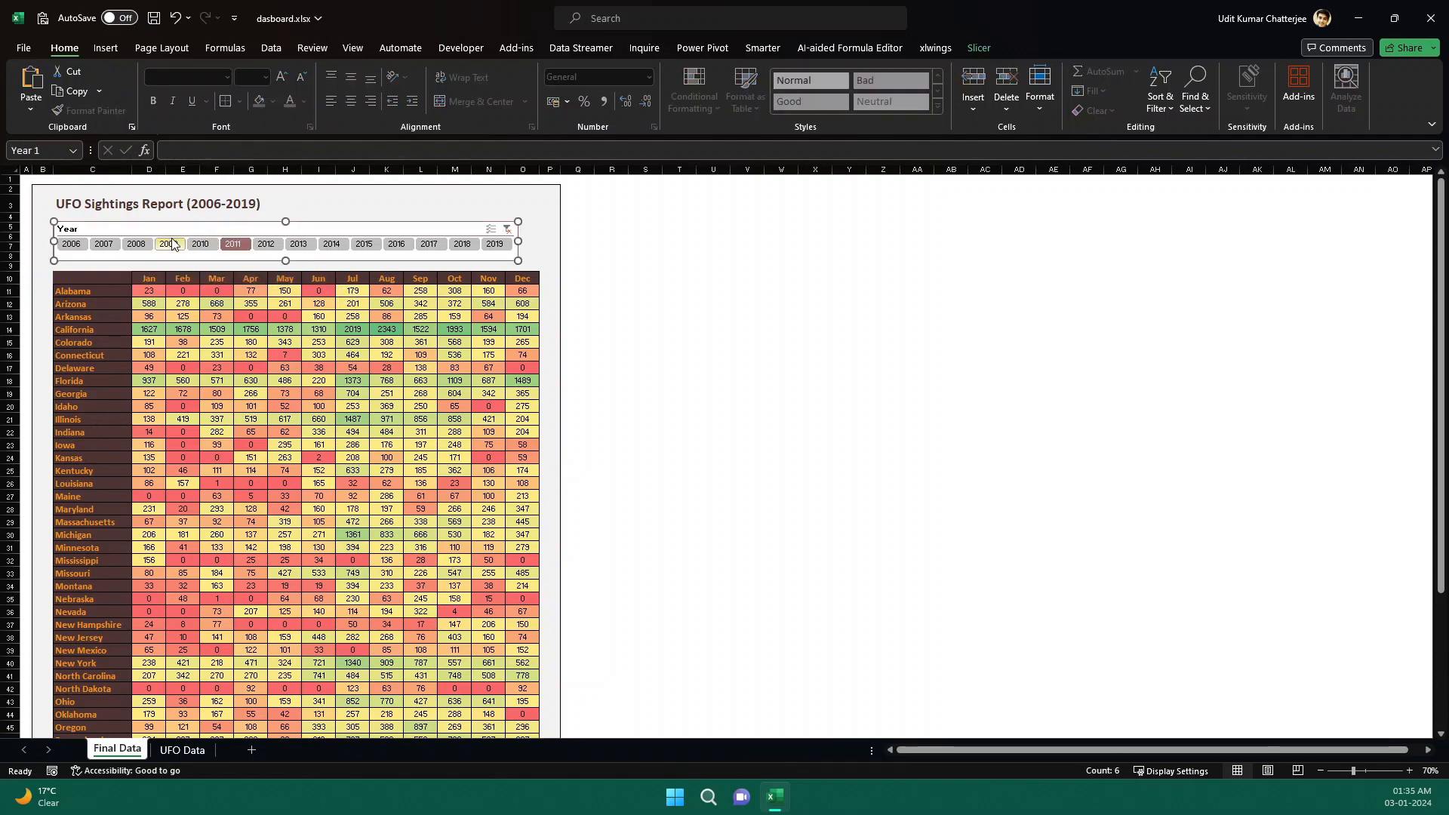
pyautogui.moveTo(160, 292); pyautogui.dragTo(488, 539)
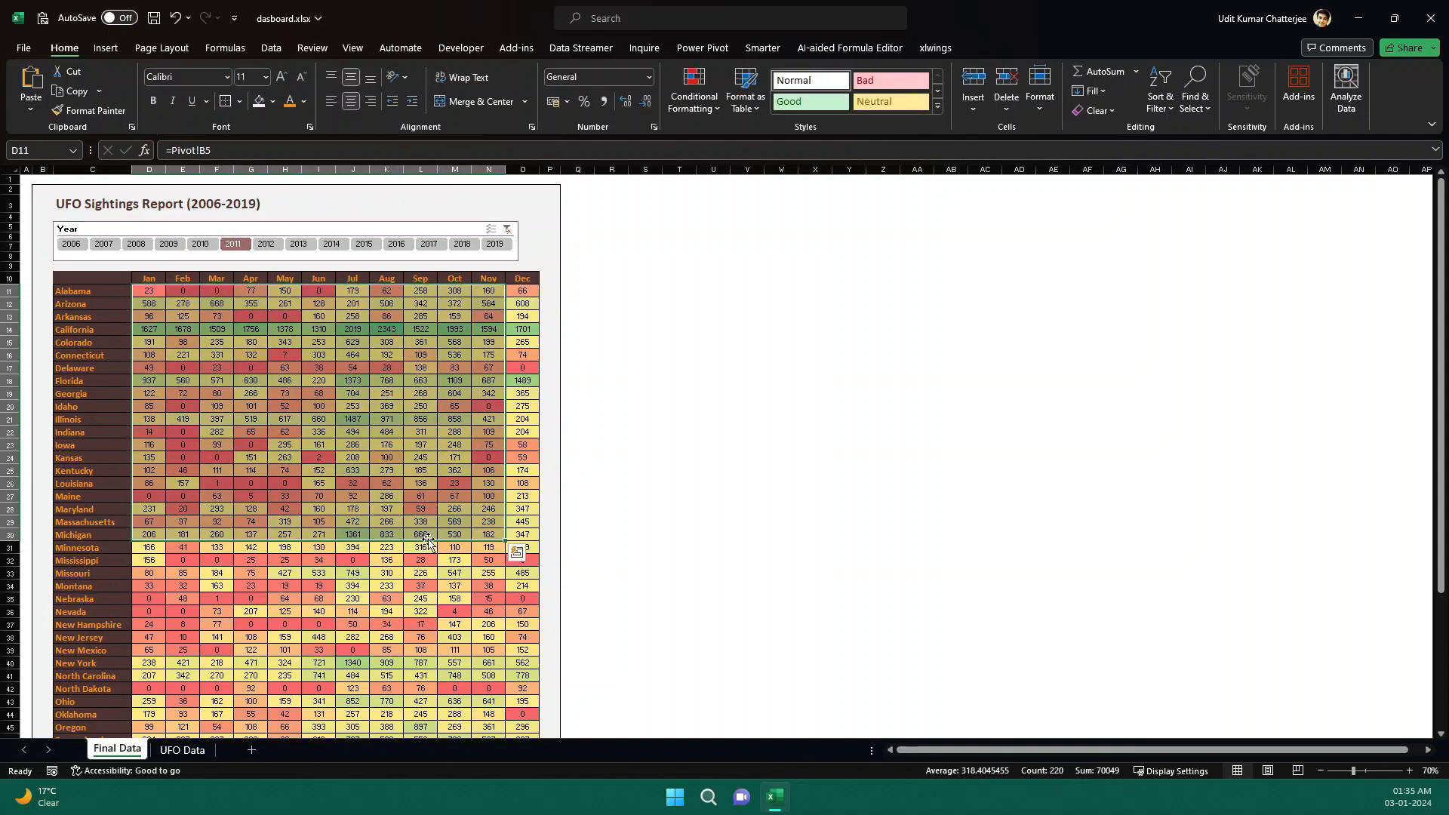
pyautogui.click(585, 419)
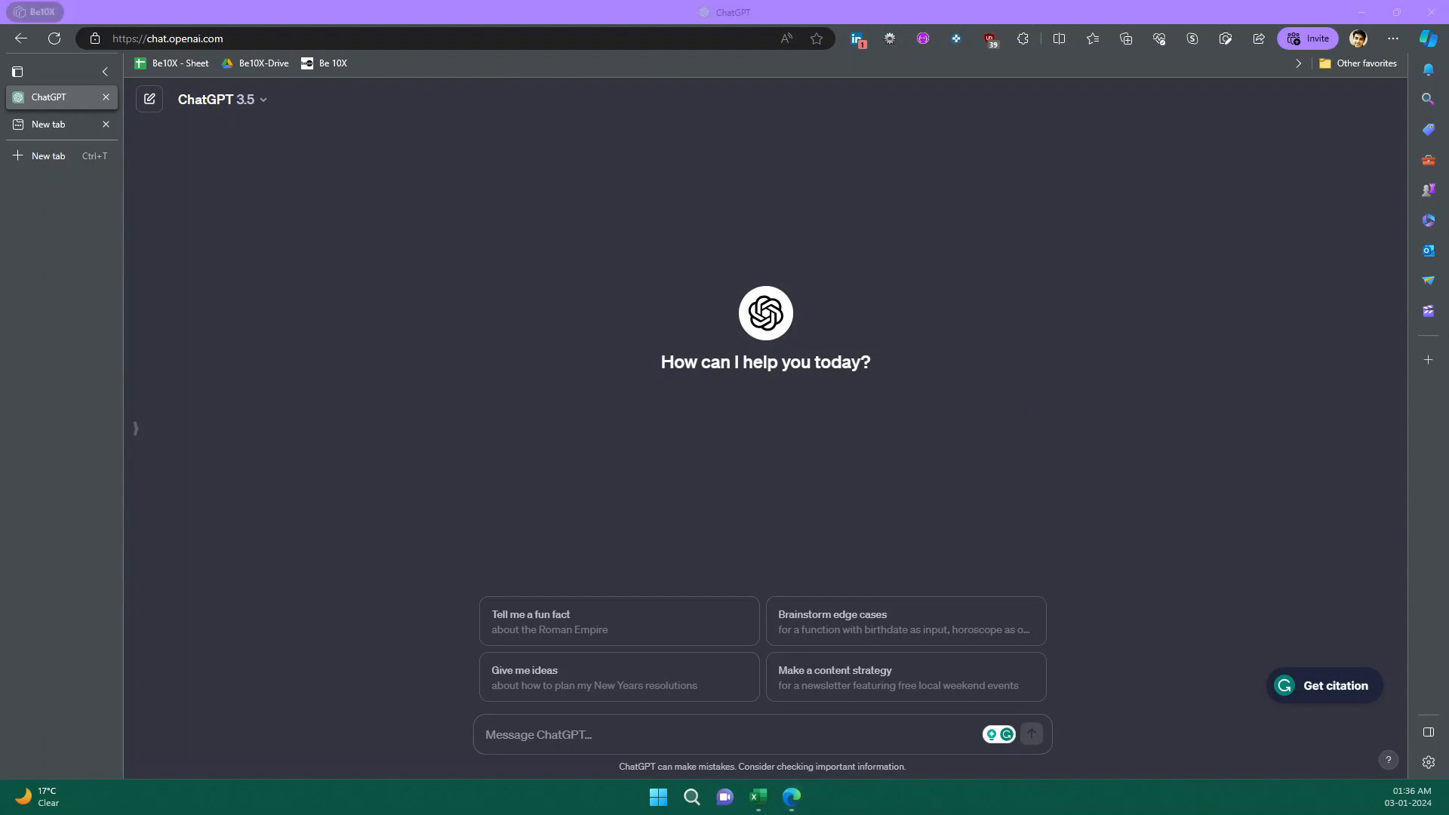
# Switch to ChatGPT and send a prompt asking how to show People Observed by State and Month with a Year slicer.
pyautogui.click(531, 735)
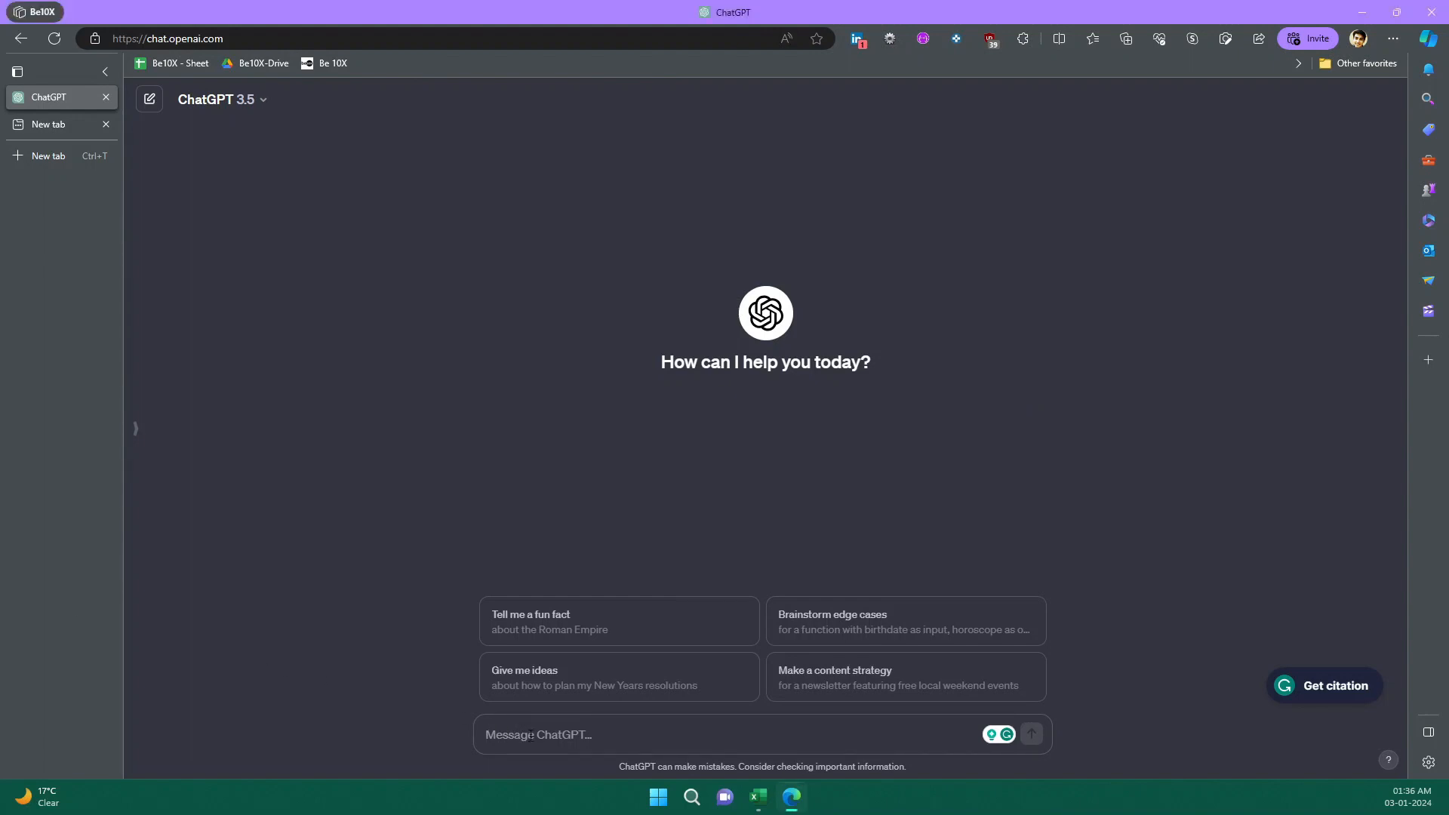
pyautogui.write('I have a Excel dataset with the following columns: State ,Year, Month, People Observed  and I want to create a view with "State" in rows, and "Month" in columns and want to see the "People Observed" value while being able to filter the table with the "Year" slicer.')
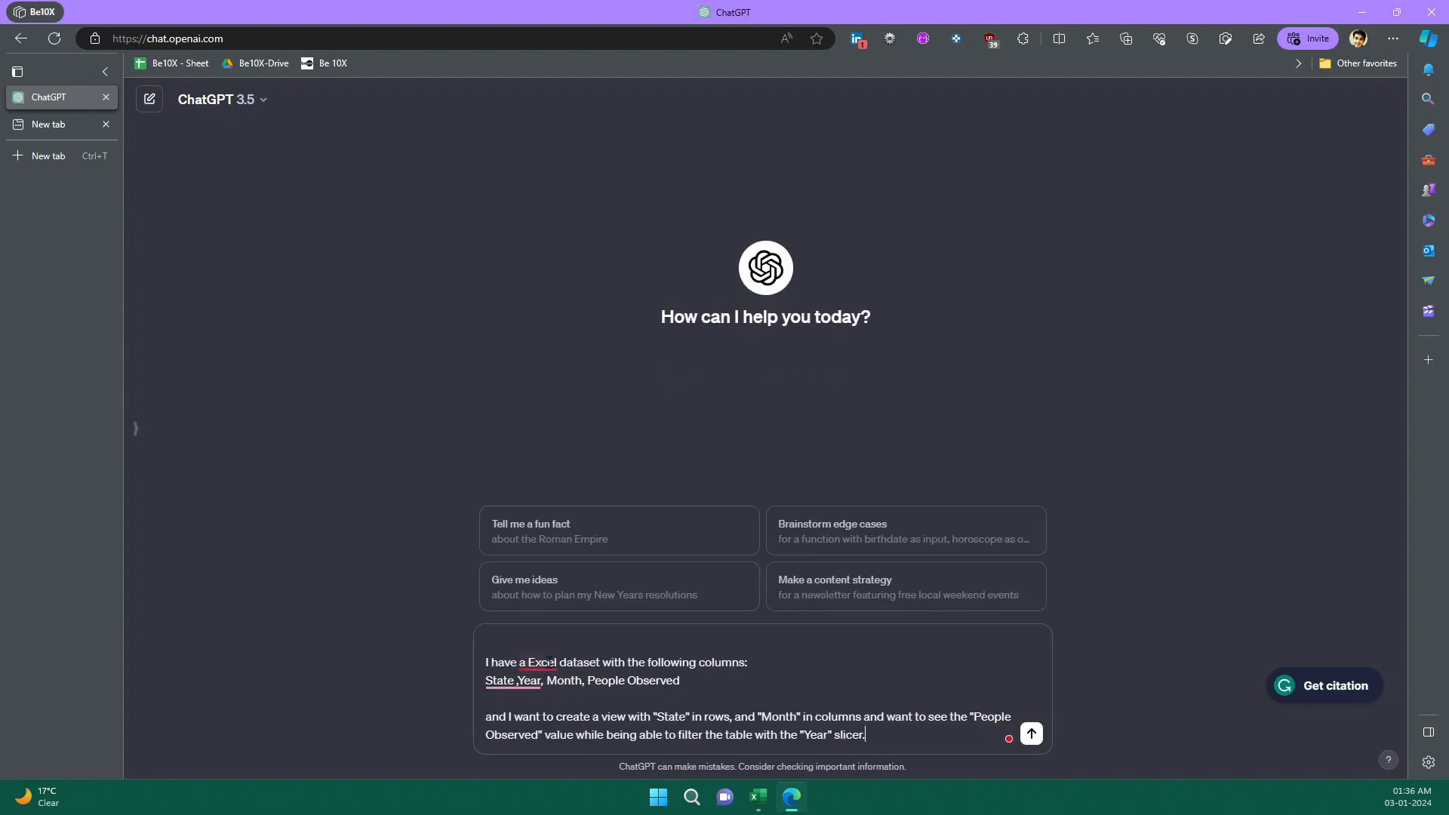
pyautogui.moveTo(537, 663)
pyautogui.click(553, 583)
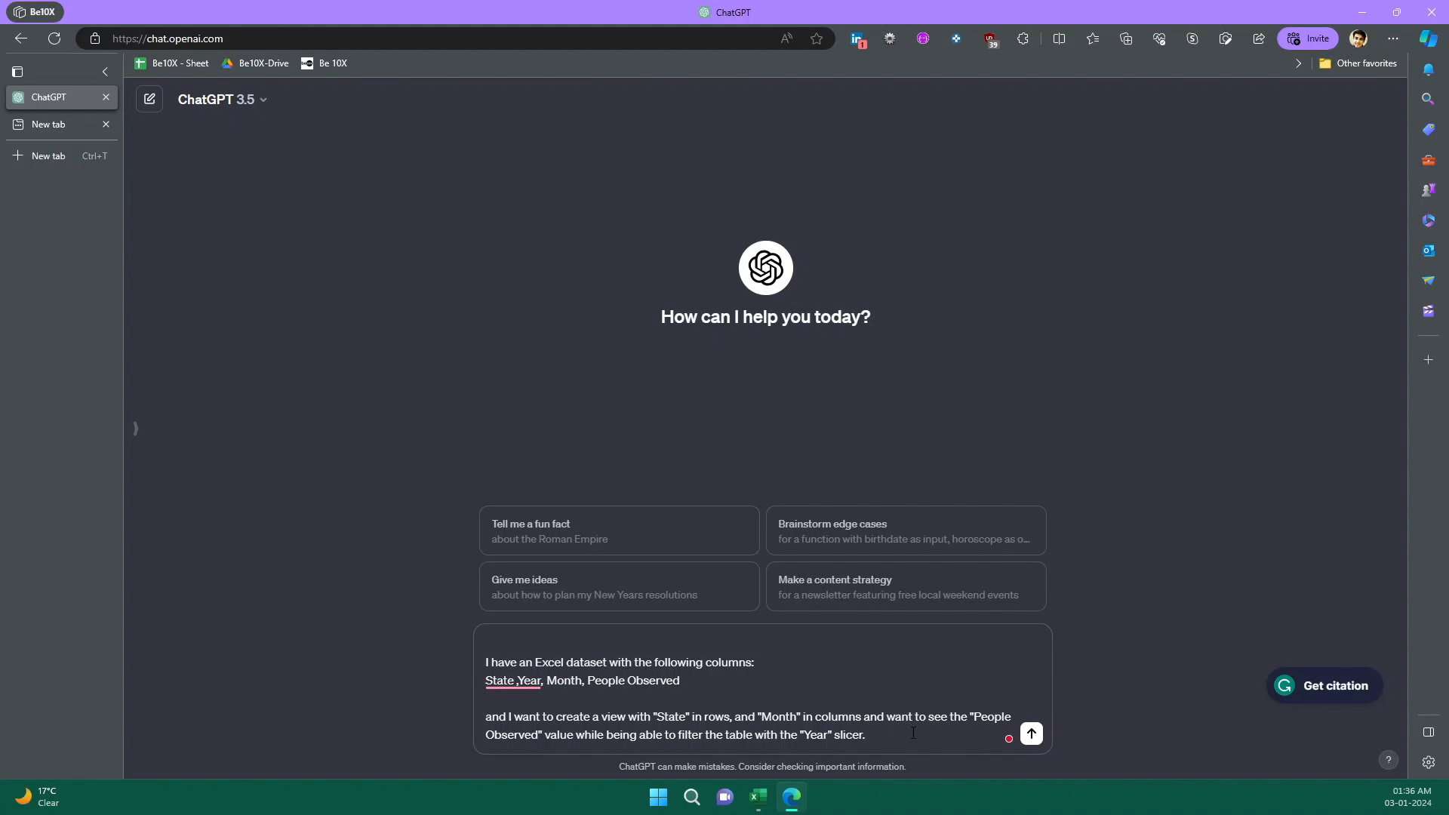
pyautogui.click(1032, 735)
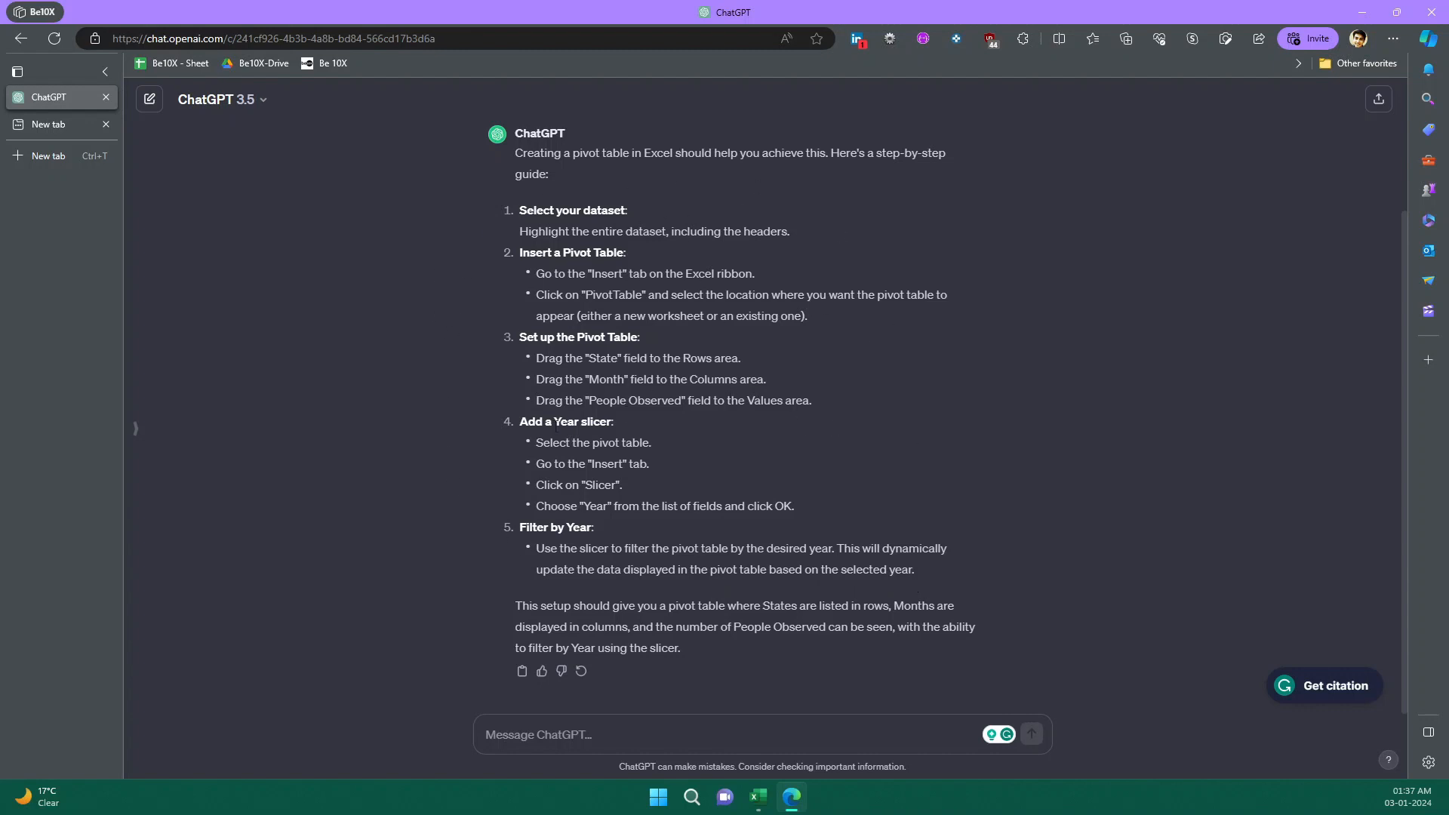
# Select the whole UFO Data table including headers and insert a PivotTable from it on a new worksheet.
pyautogui.click(759, 797)
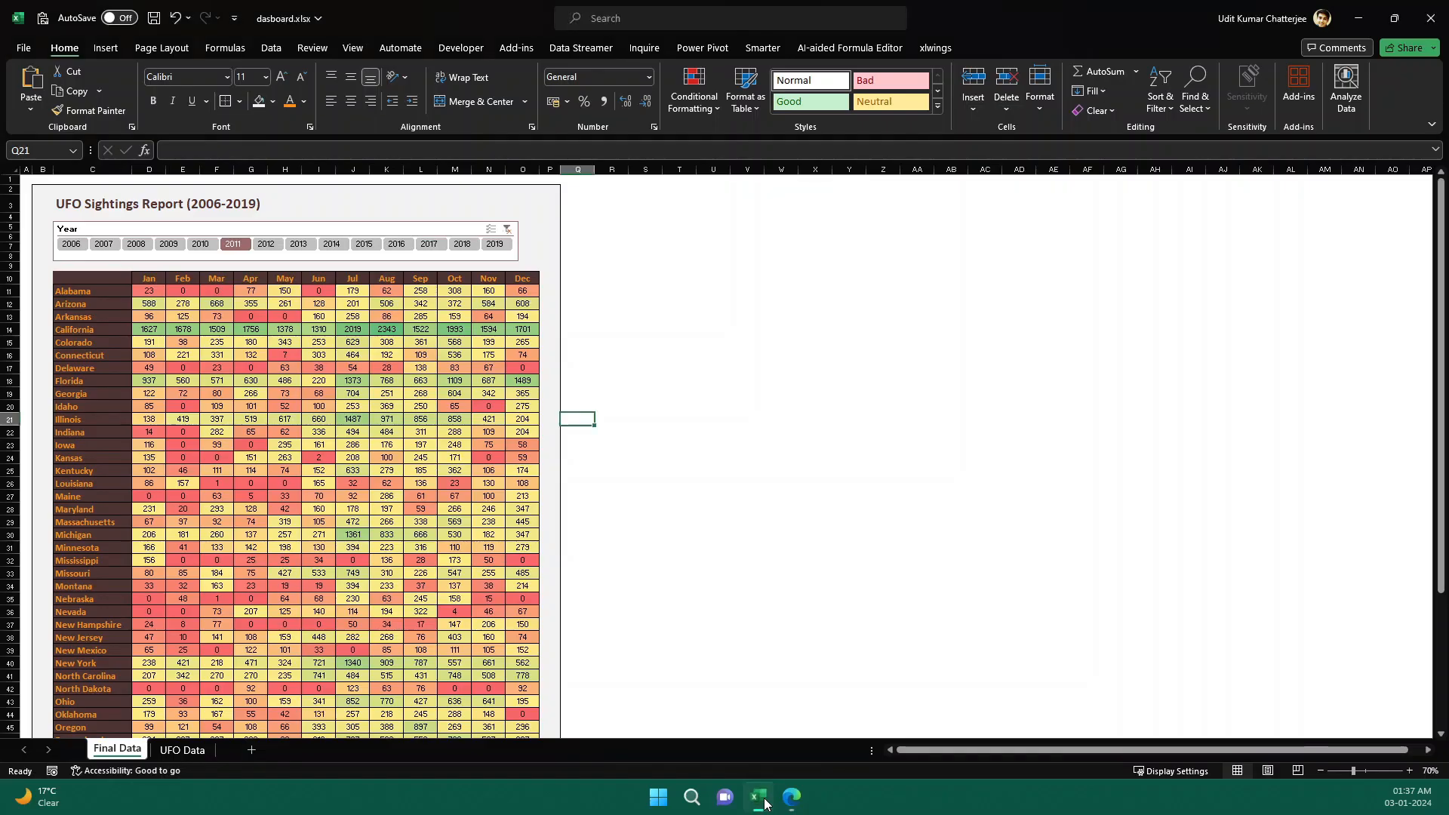
pyautogui.click(175, 750)
pyautogui.click(593, 403)
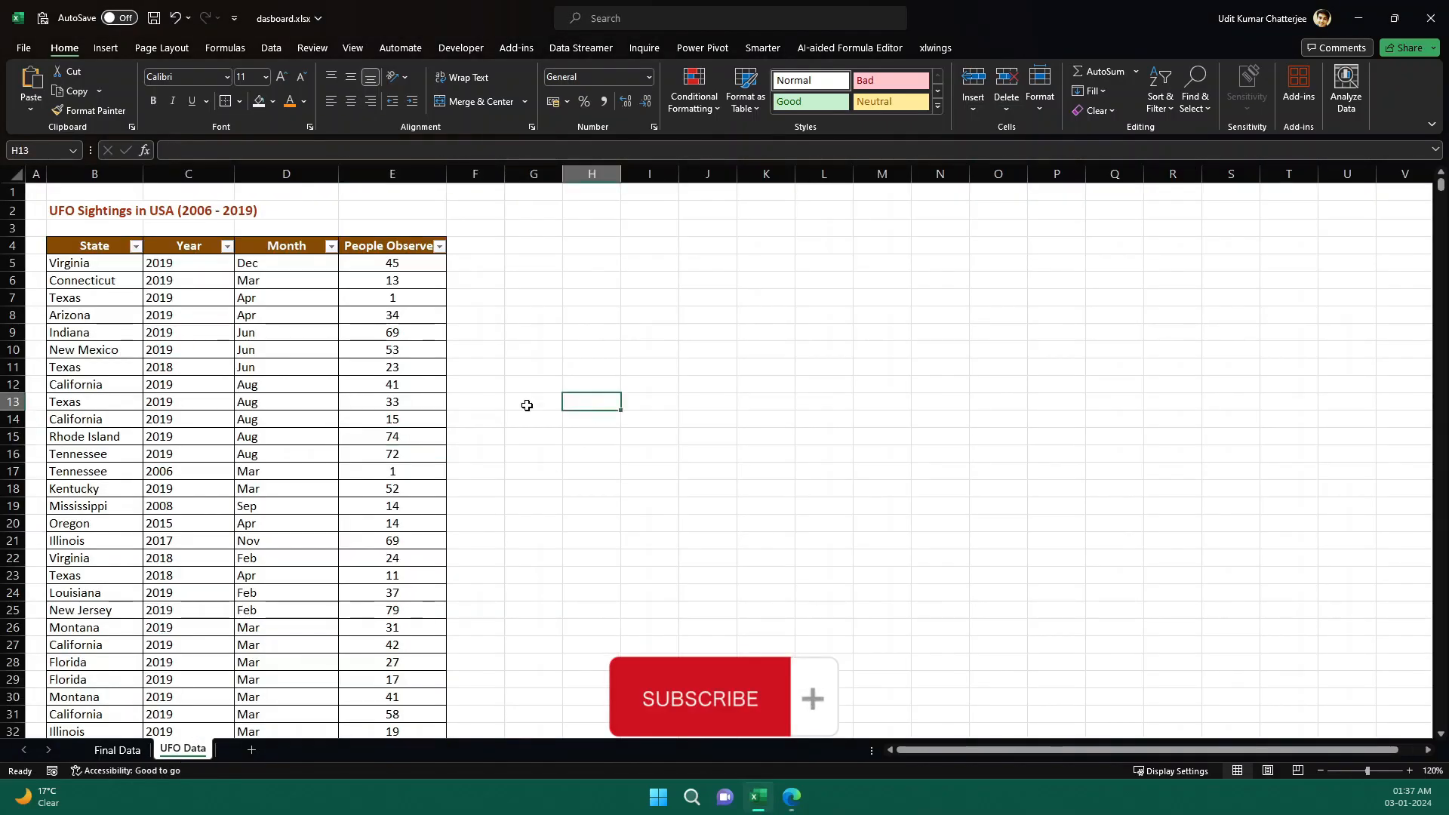
pyautogui.click(102, 250)
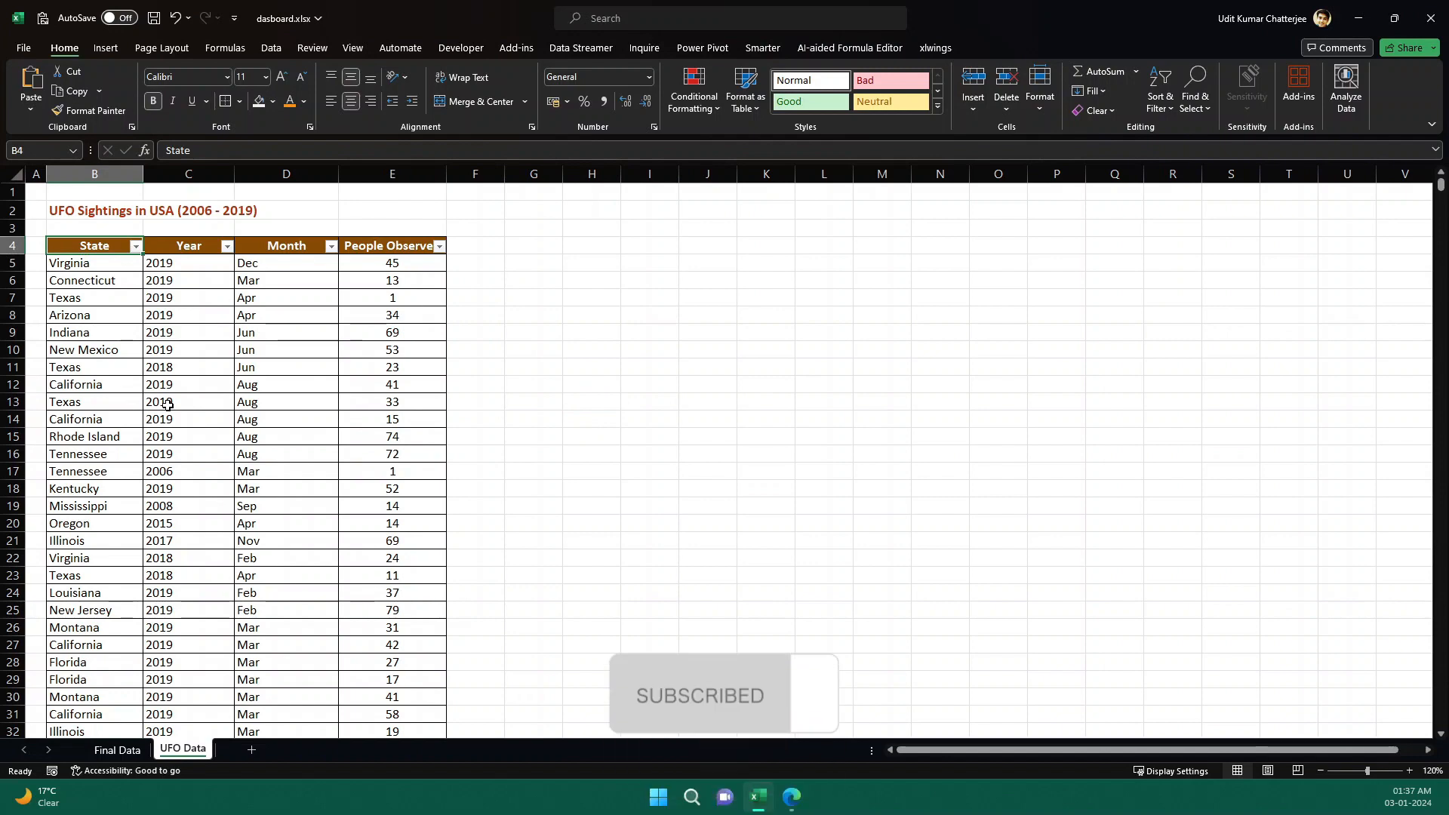
pyautogui.hotkey('ctrl', 'shift', 'Right')
pyautogui.hotkey('ctrl', 'shift', 'Down')
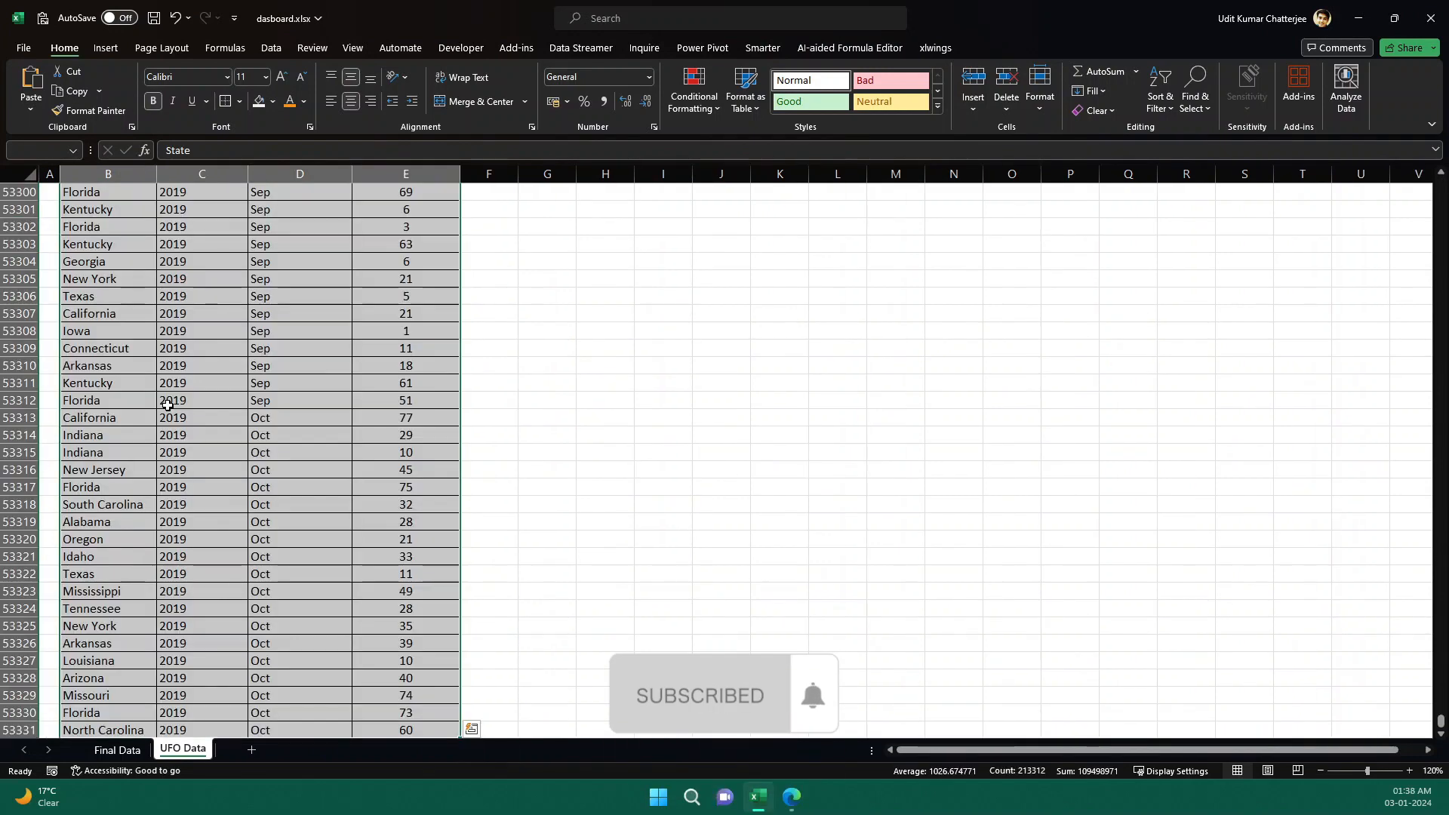
pyautogui.scroll(5, 1120, 460)
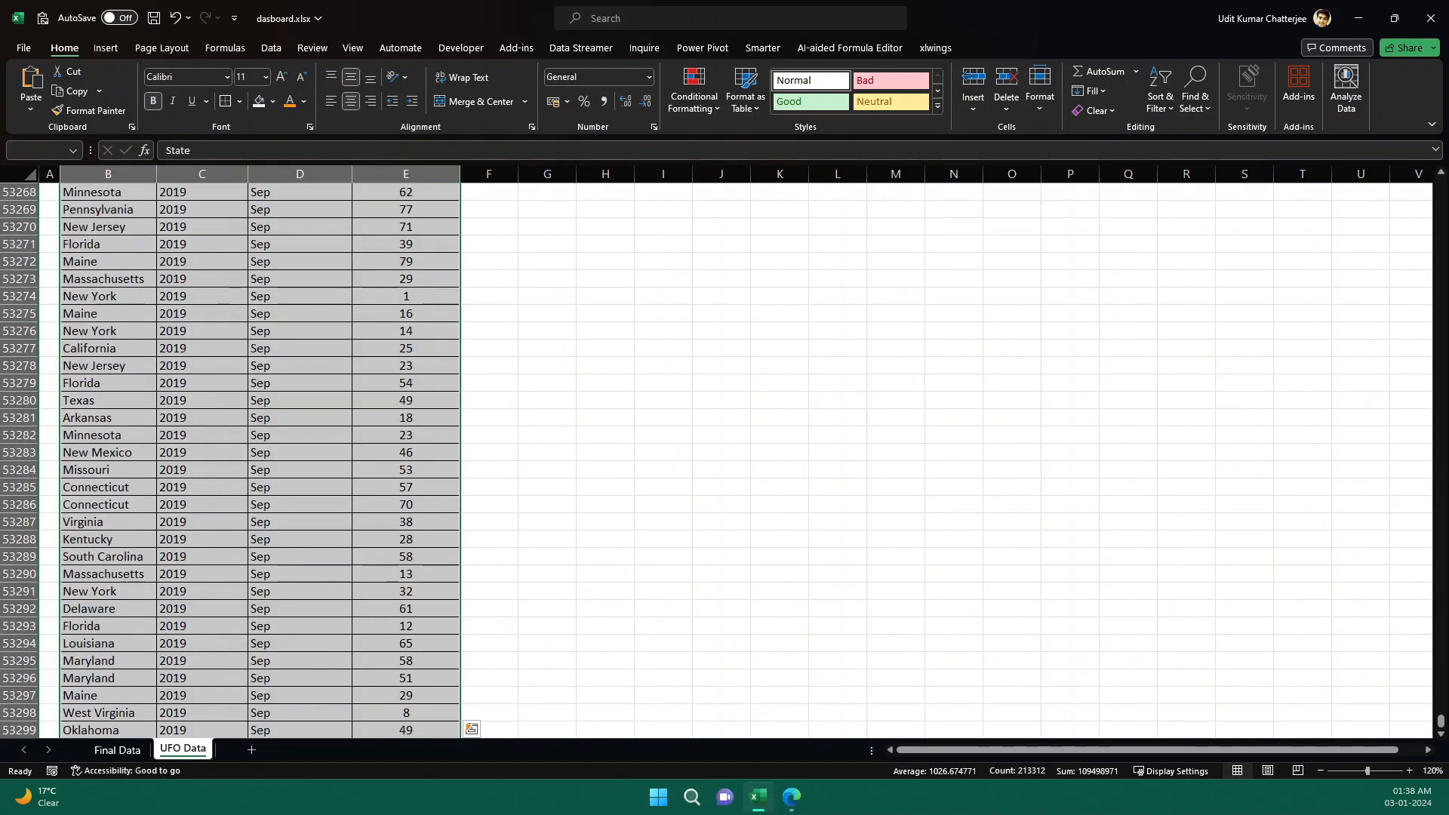
pyautogui.hotkey('ctrl', 'BackSpace')
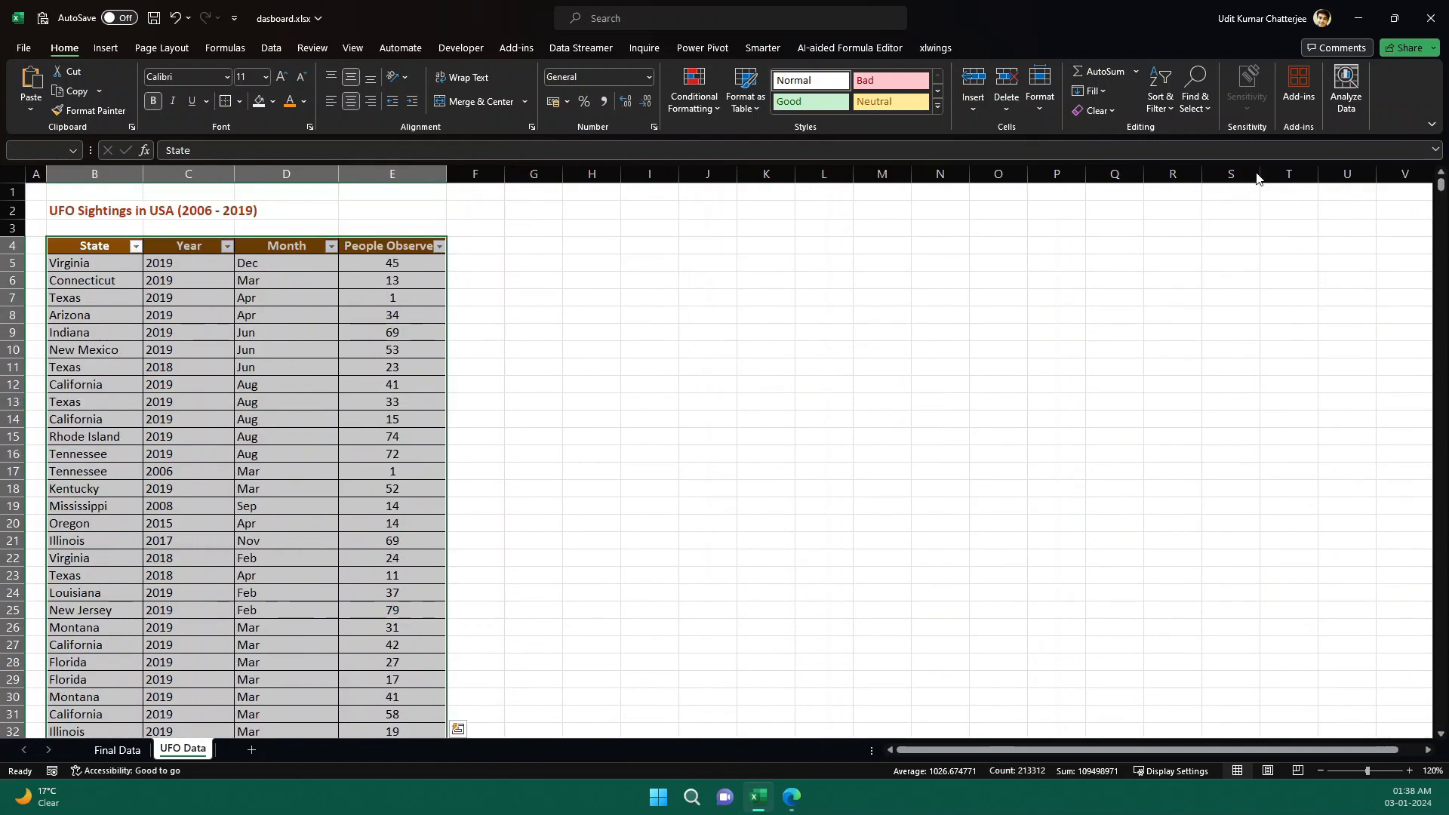
pyautogui.click(109, 54)
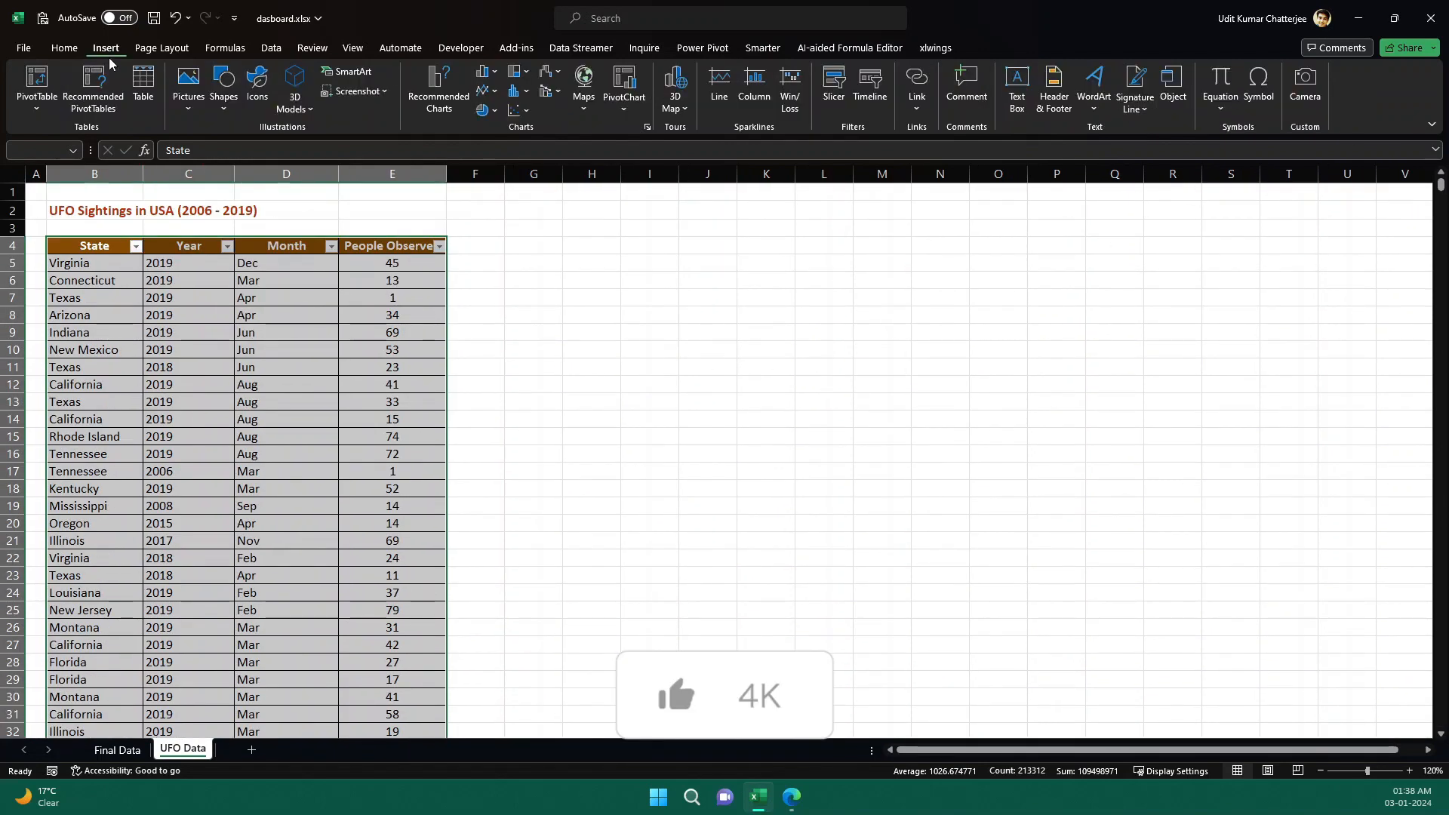
pyautogui.click(42, 91)
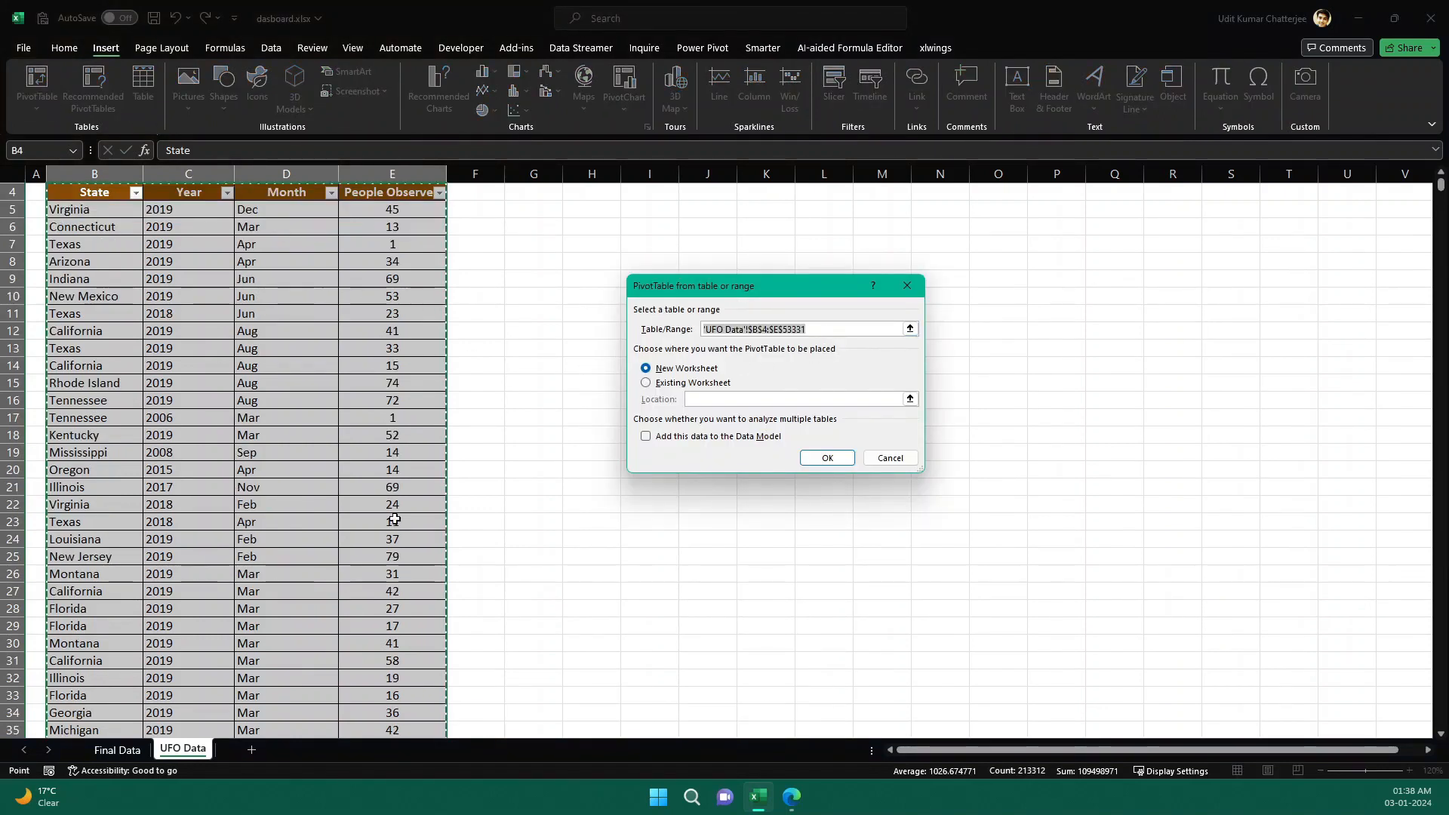
pyautogui.click(828, 458)
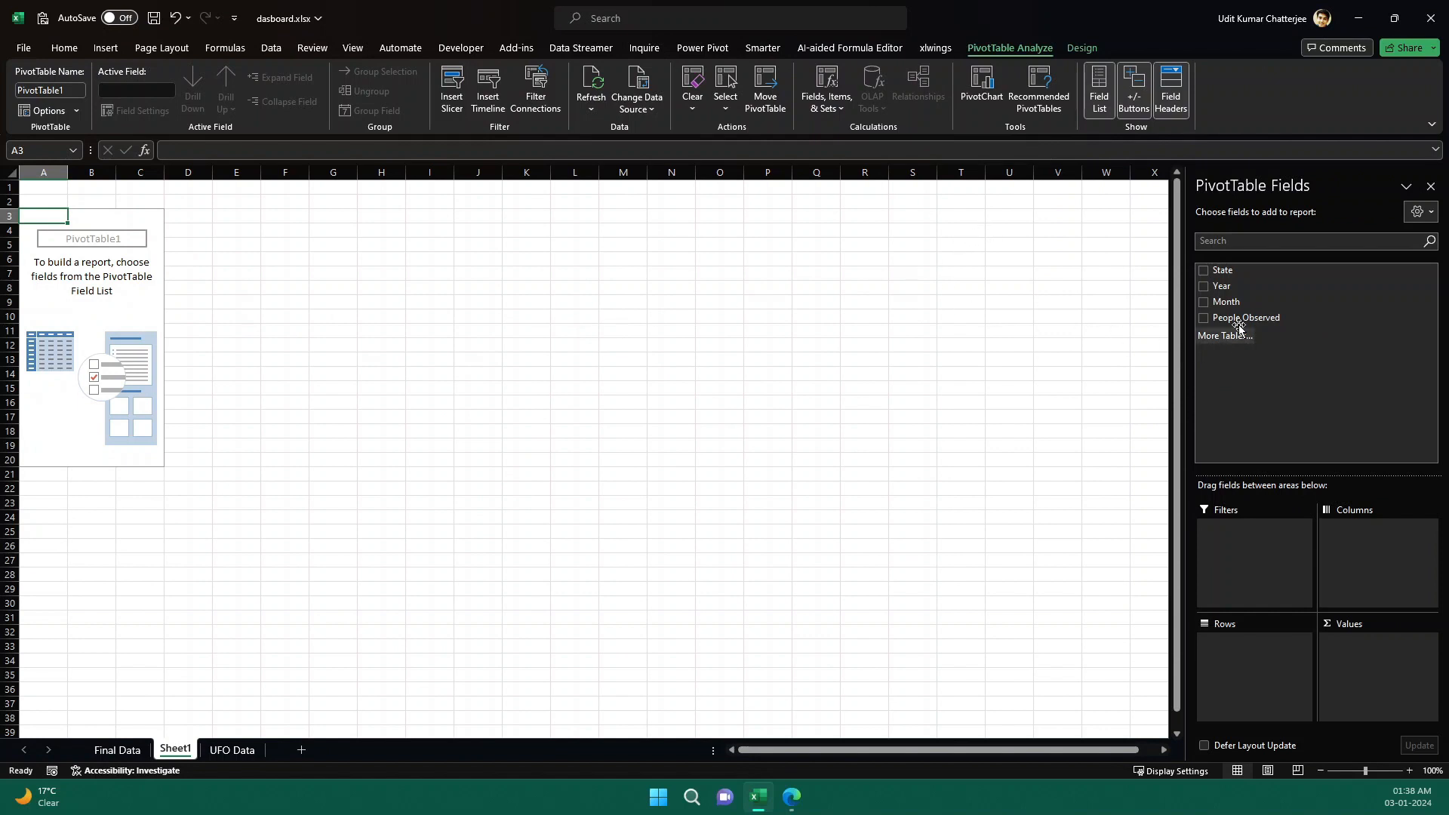
# Place State in the pivot rows, Month in the columns and People Observed in the values.
pyautogui.moveTo(1249, 273); pyautogui.dragTo(1263, 653)
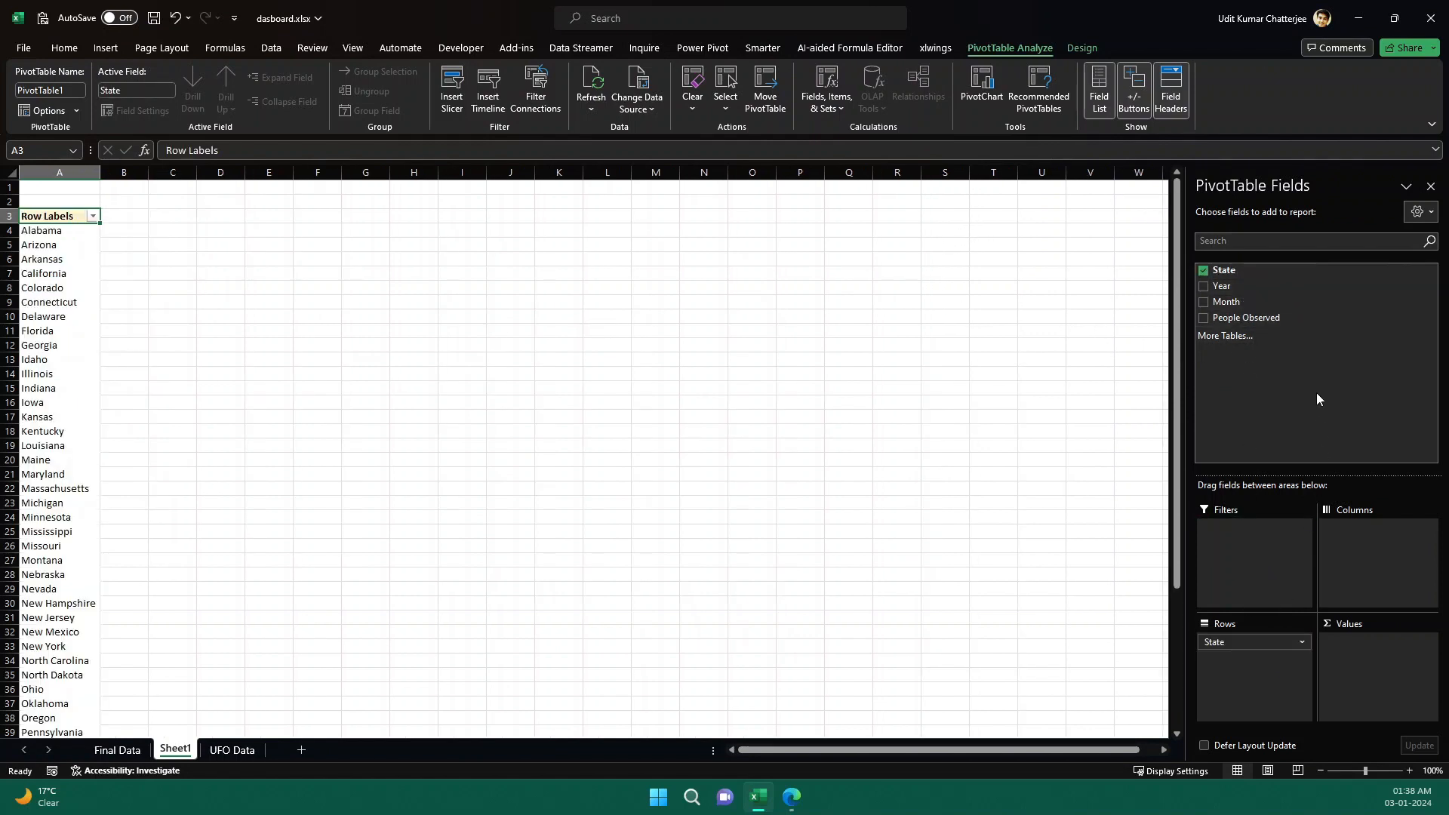
pyautogui.moveTo(1255, 302); pyautogui.dragTo(1397, 540)
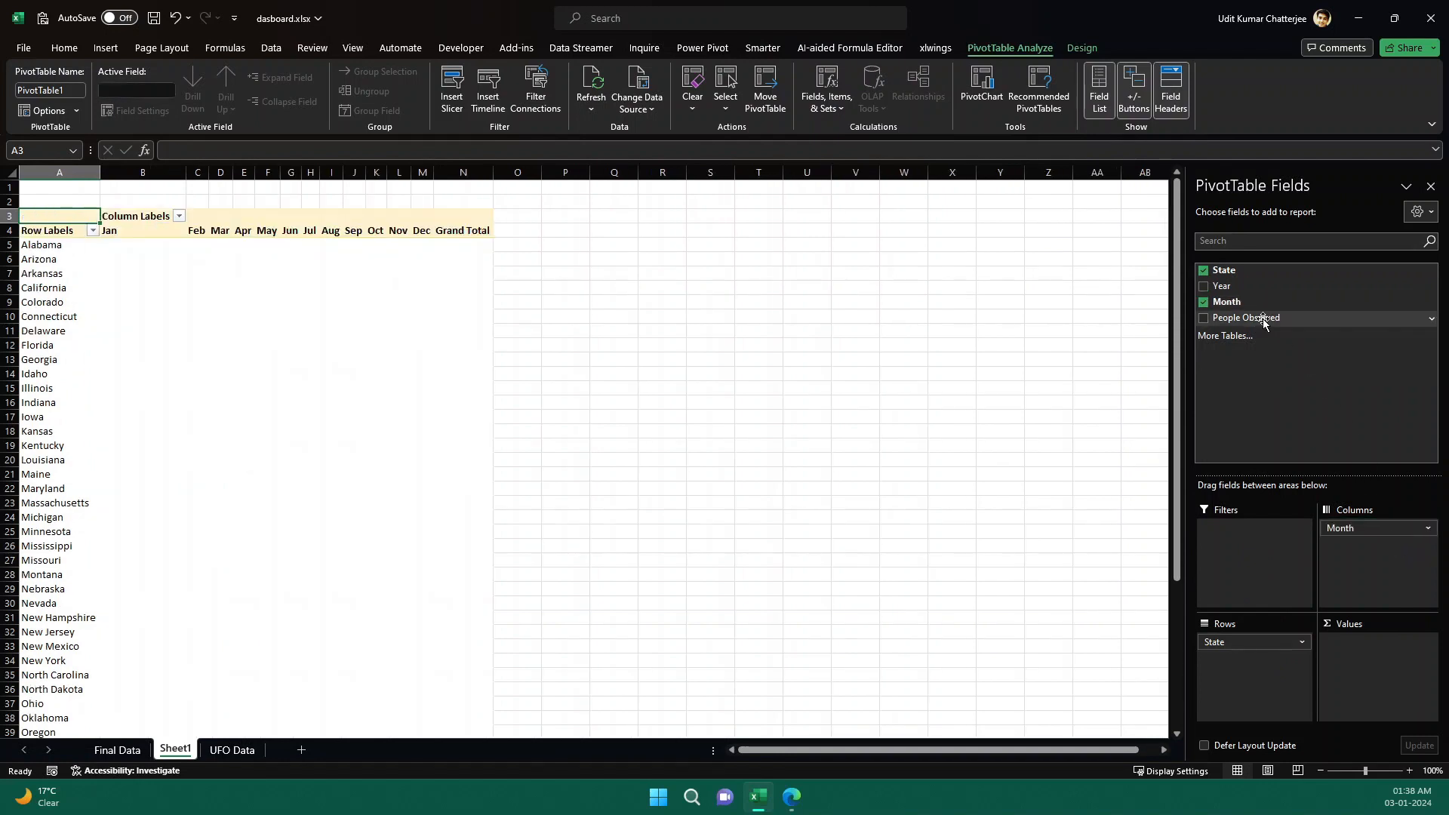
pyautogui.moveTo(1262, 318); pyautogui.dragTo(1383, 676)
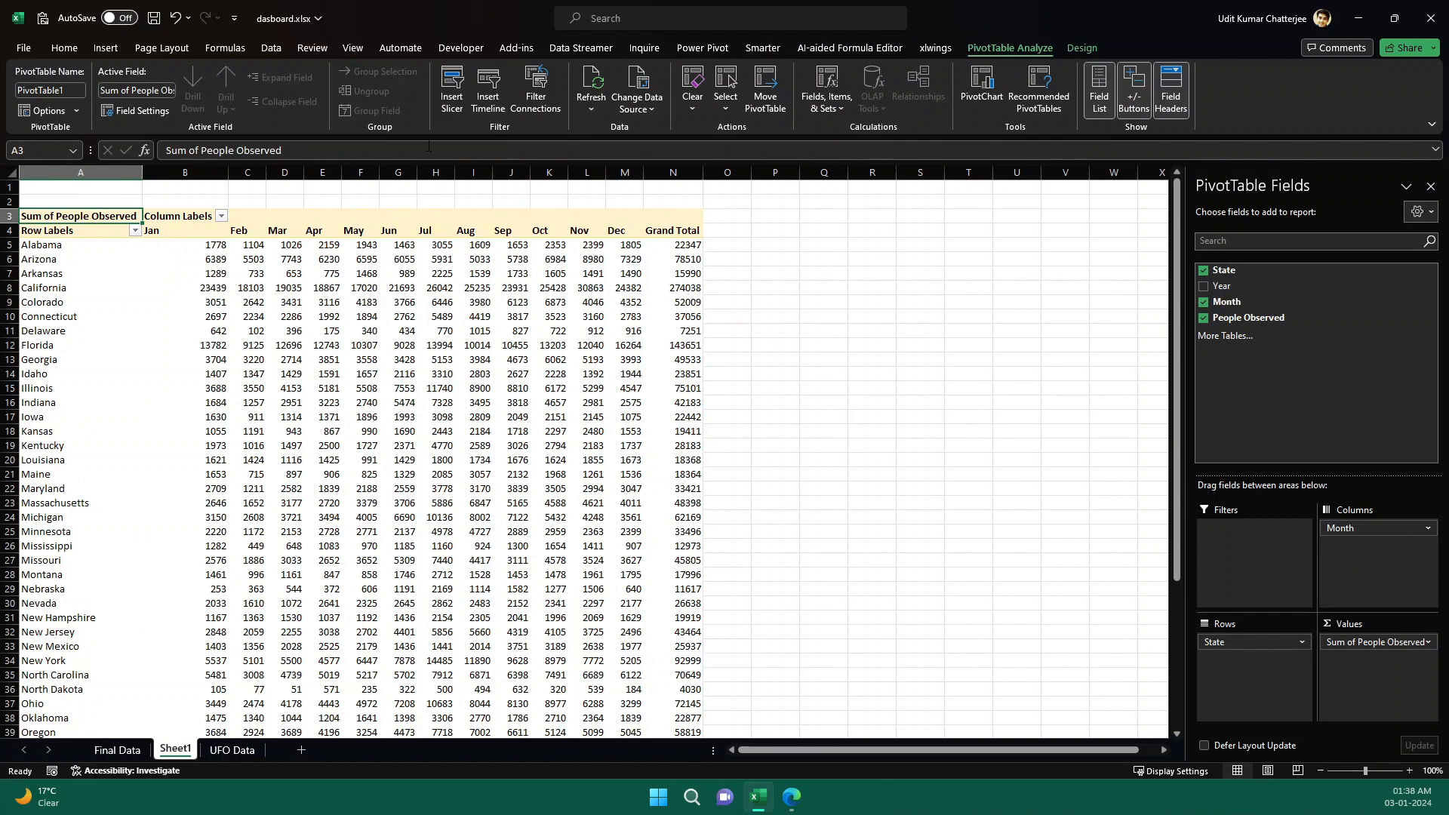
# Review ChatGPT's instructions for adding a Year slicer to the pivot table.
pyautogui.click(105, 48)
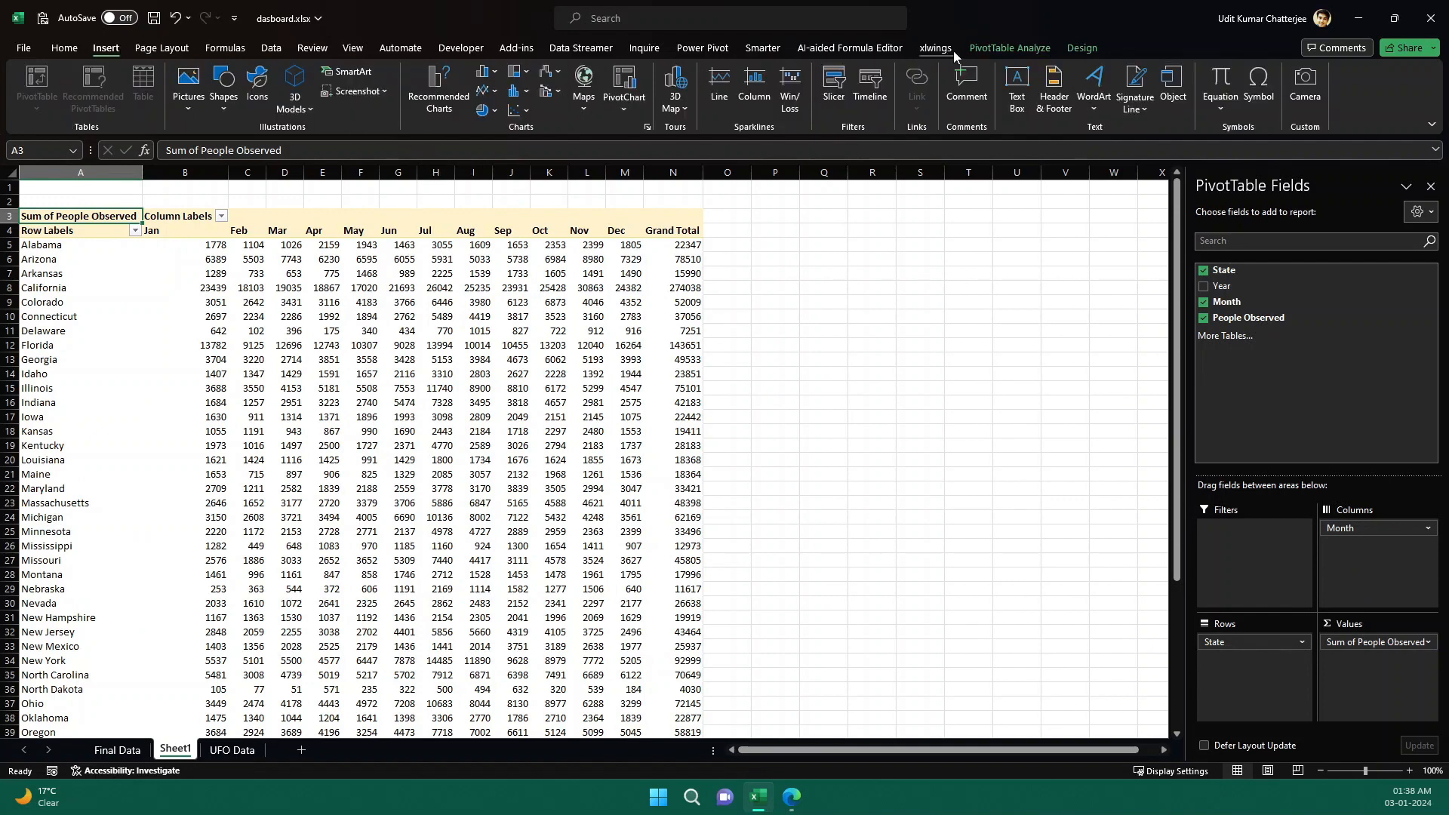
pyautogui.click(1003, 49)
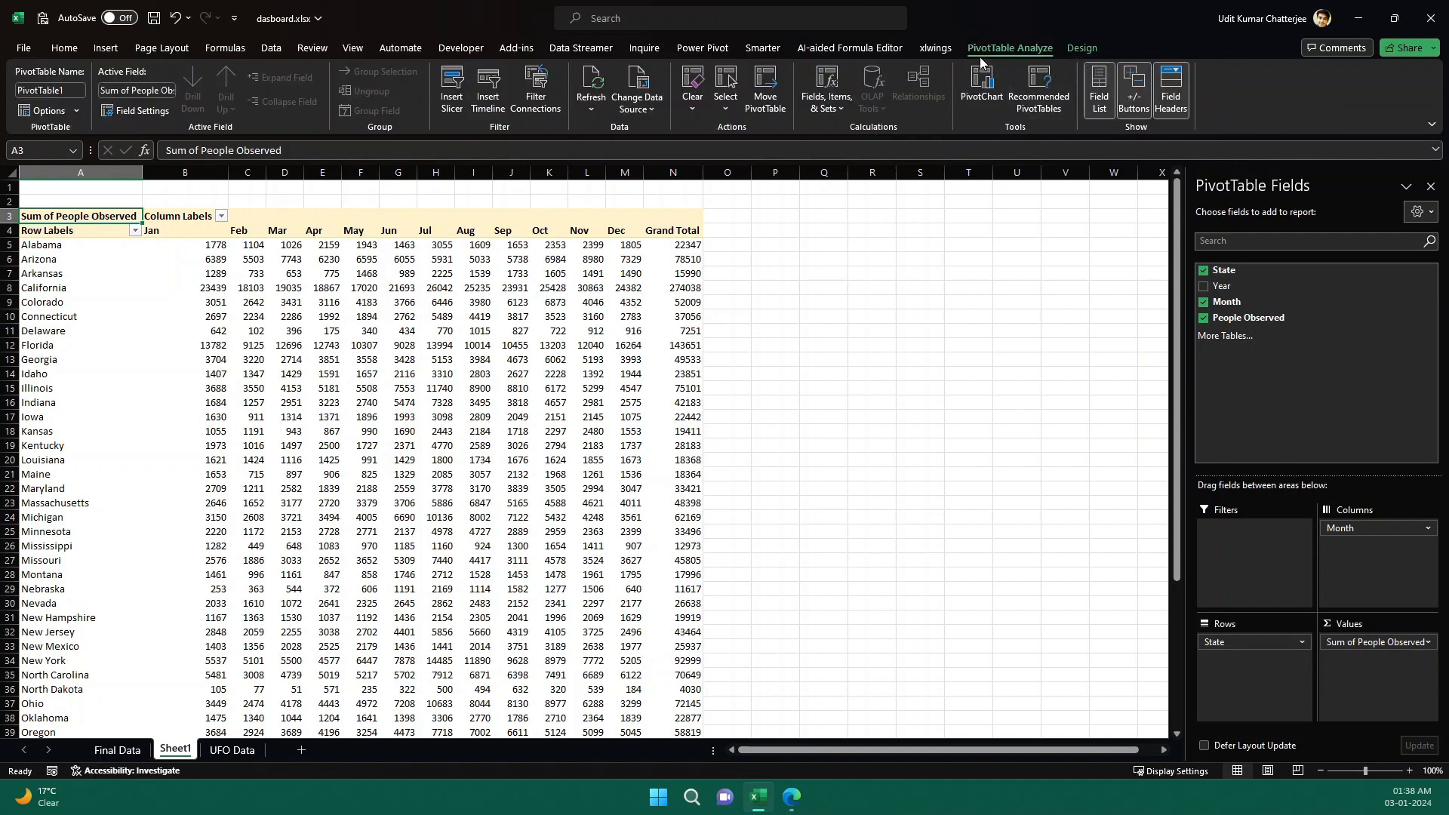
pyautogui.click(808, 800)
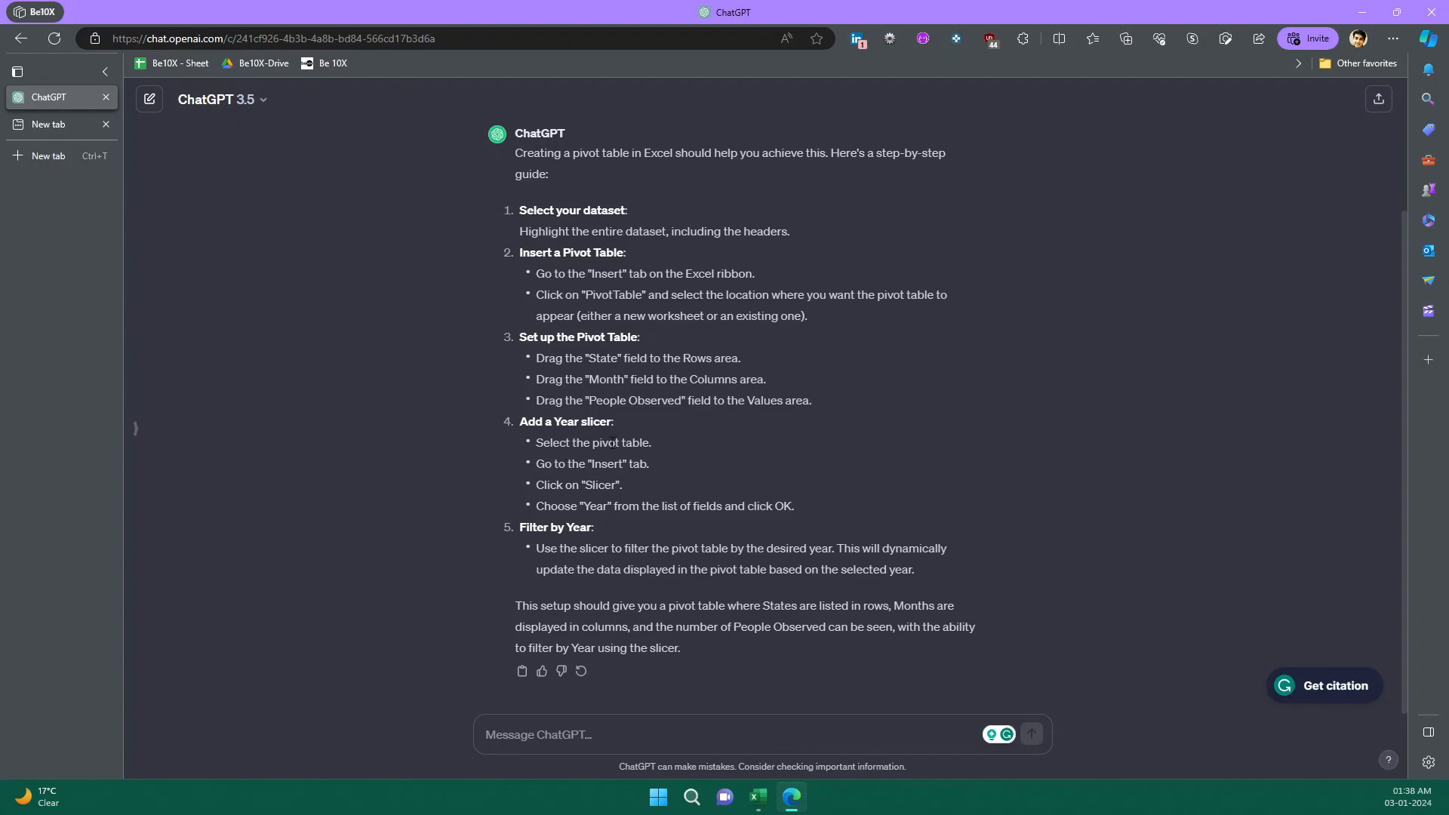
pyautogui.click(785, 792)
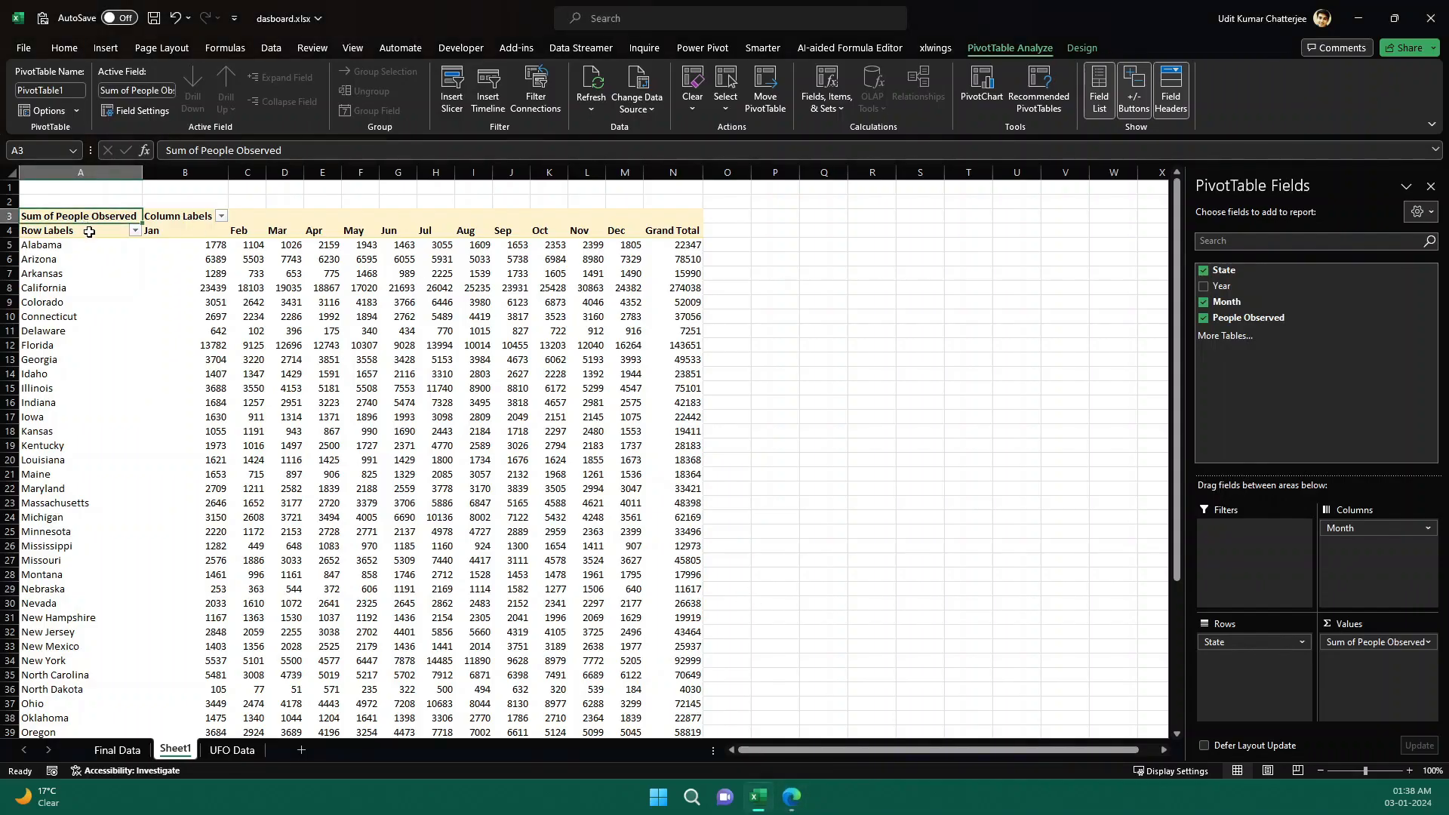
# Insert a Year slicer for the pivot table and position it beside the table.
pyautogui.click(99, 235)
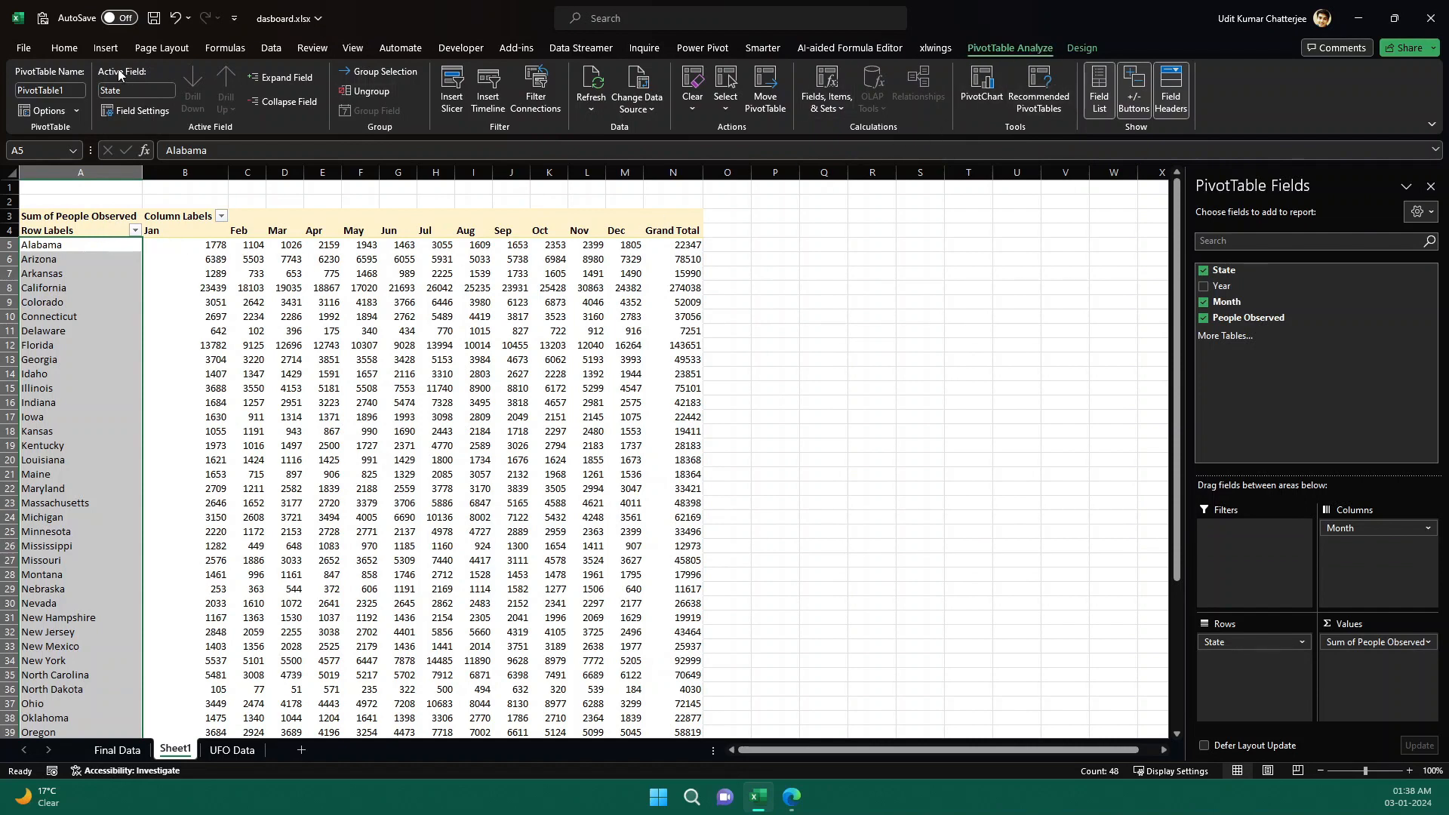
pyautogui.click(104, 50)
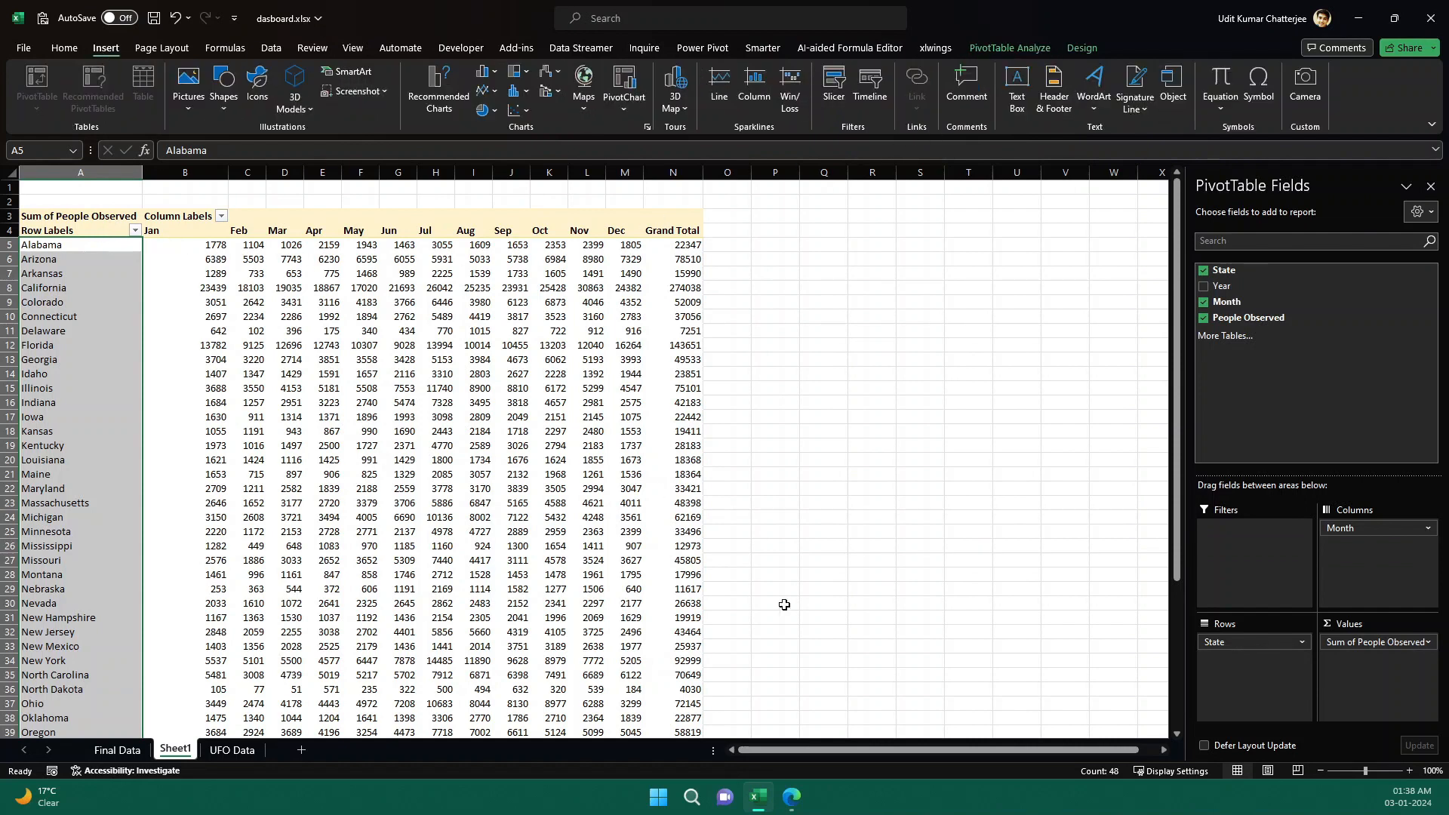
pyautogui.click(835, 89)
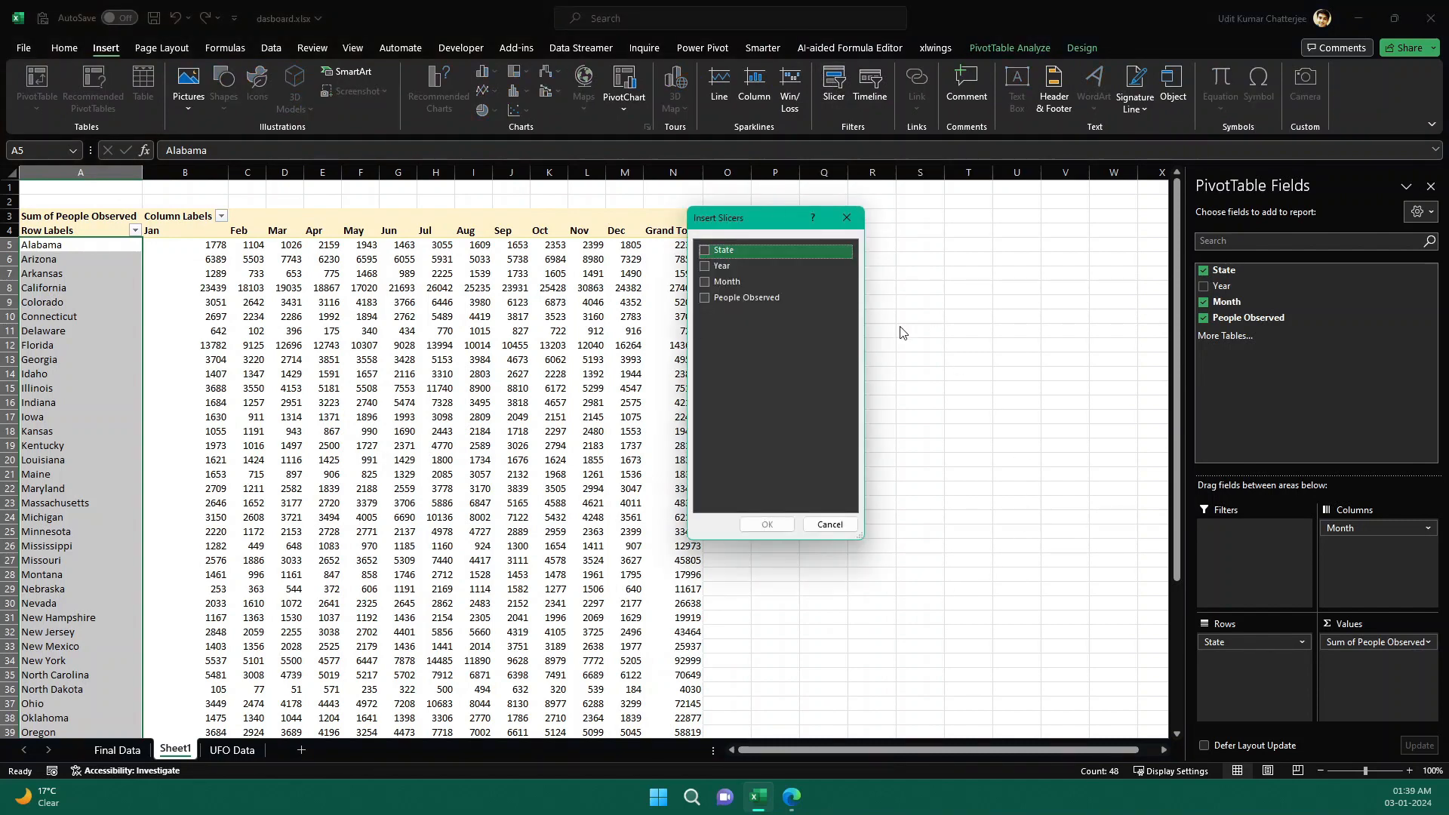
pyautogui.click(706, 268)
pyautogui.click(768, 523)
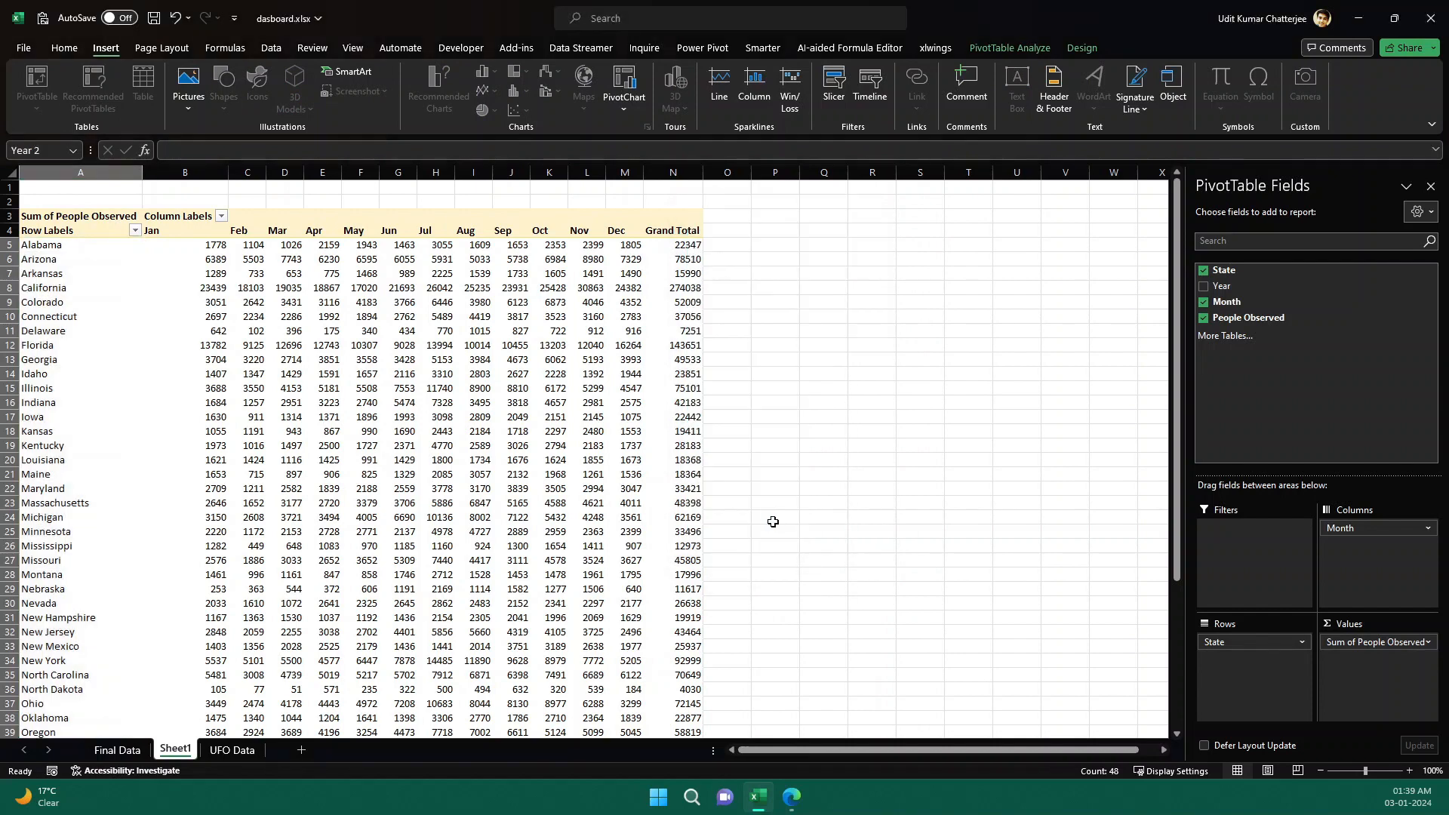
pyautogui.moveTo(555, 359); pyautogui.dragTo(782, 202)
pyautogui.moveTo(830, 403); pyautogui.dragTo(857, 568)
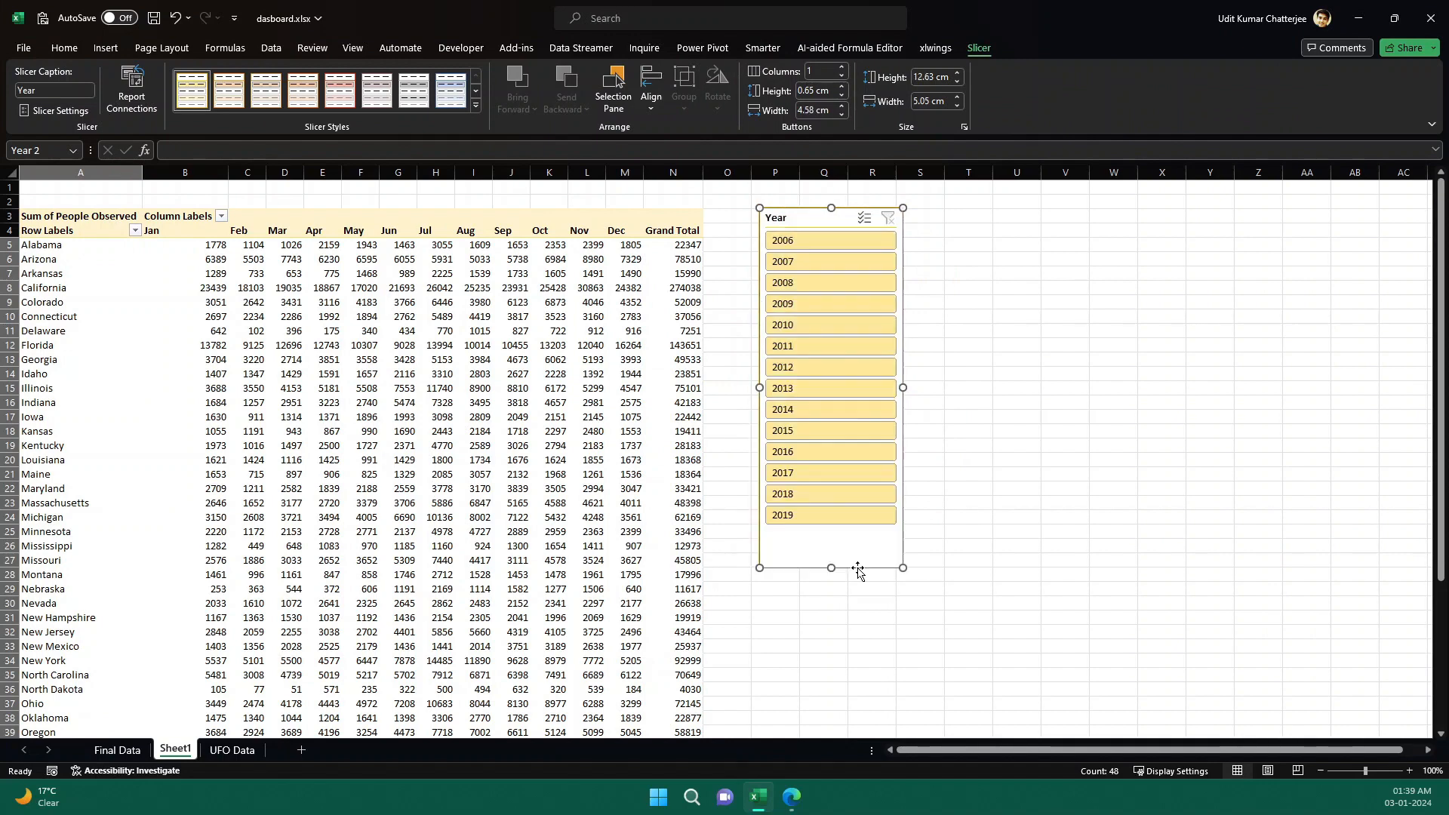
# Try filtering the pivot table with different years and year combinations in the Year slicer.
pyautogui.click(822, 264)
pyautogui.keyDown('ctrl'); pyautogui.click(746, 287); pyautogui.keyUp('ctrl')
pyautogui.click(743, 306)
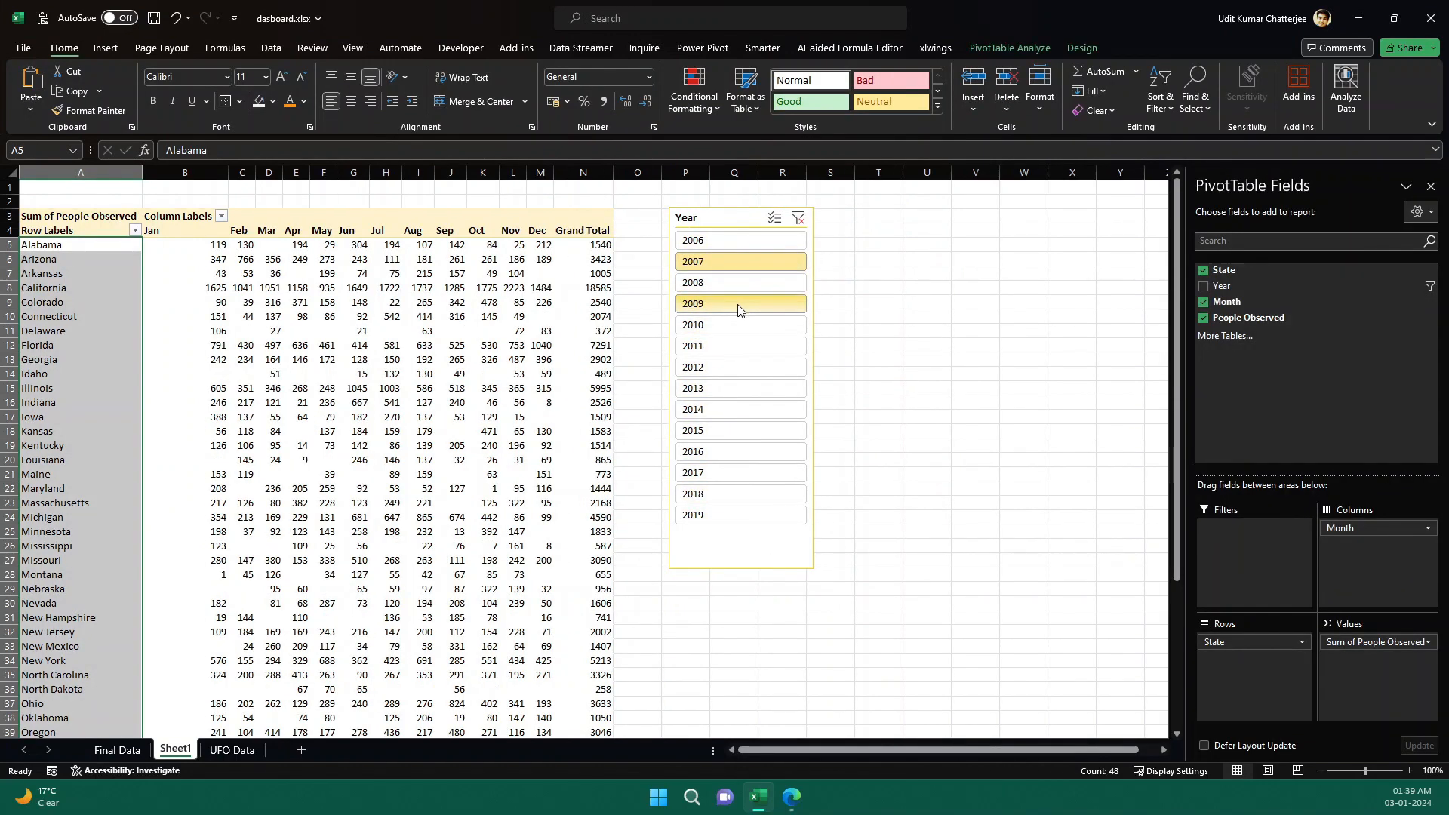
pyautogui.click(728, 385)
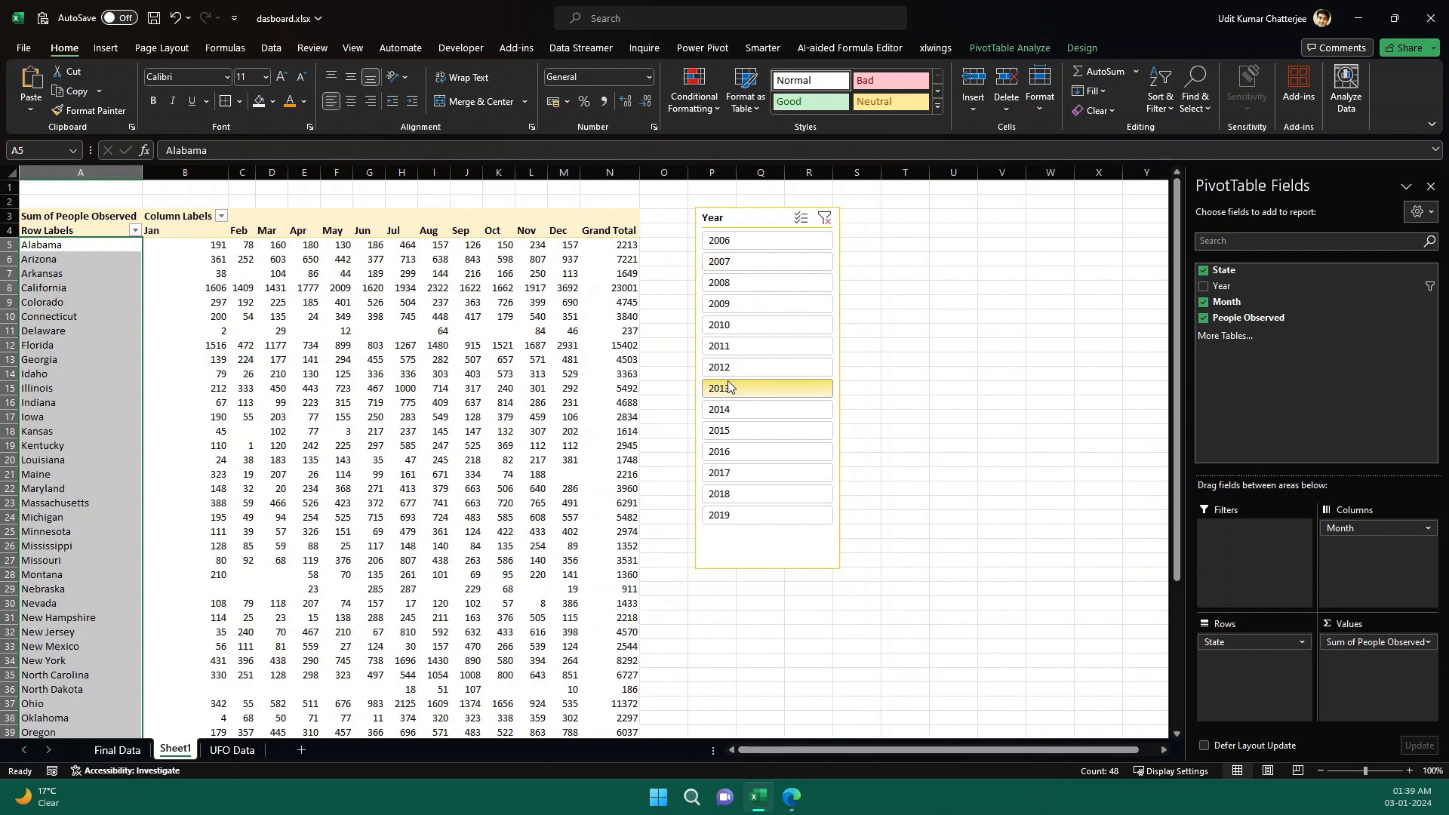
pyautogui.keyDown('ctrl'); pyautogui.click(747, 450); pyautogui.keyUp('ctrl')
pyautogui.click(748, 432)
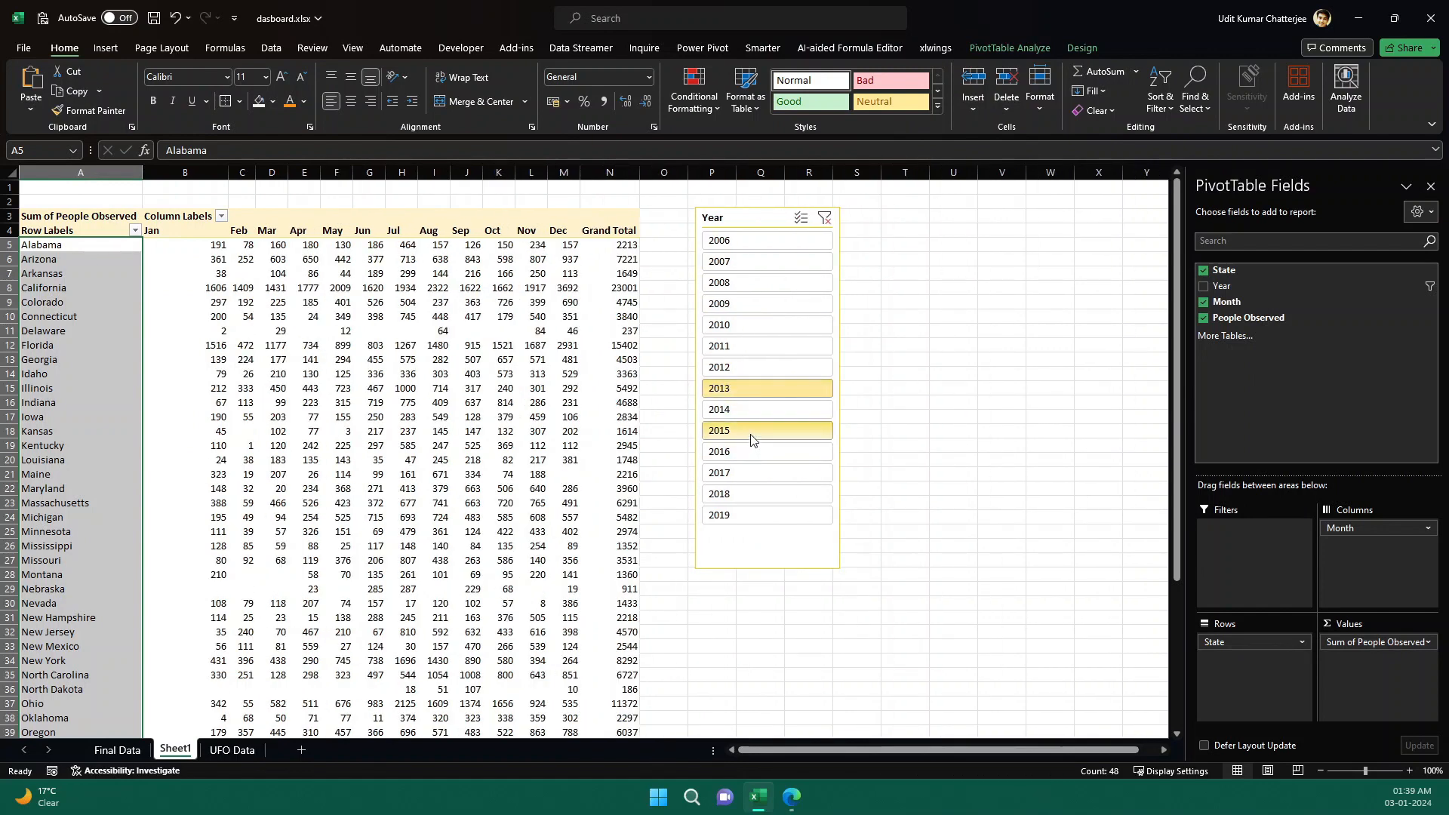
pyautogui.click(751, 495)
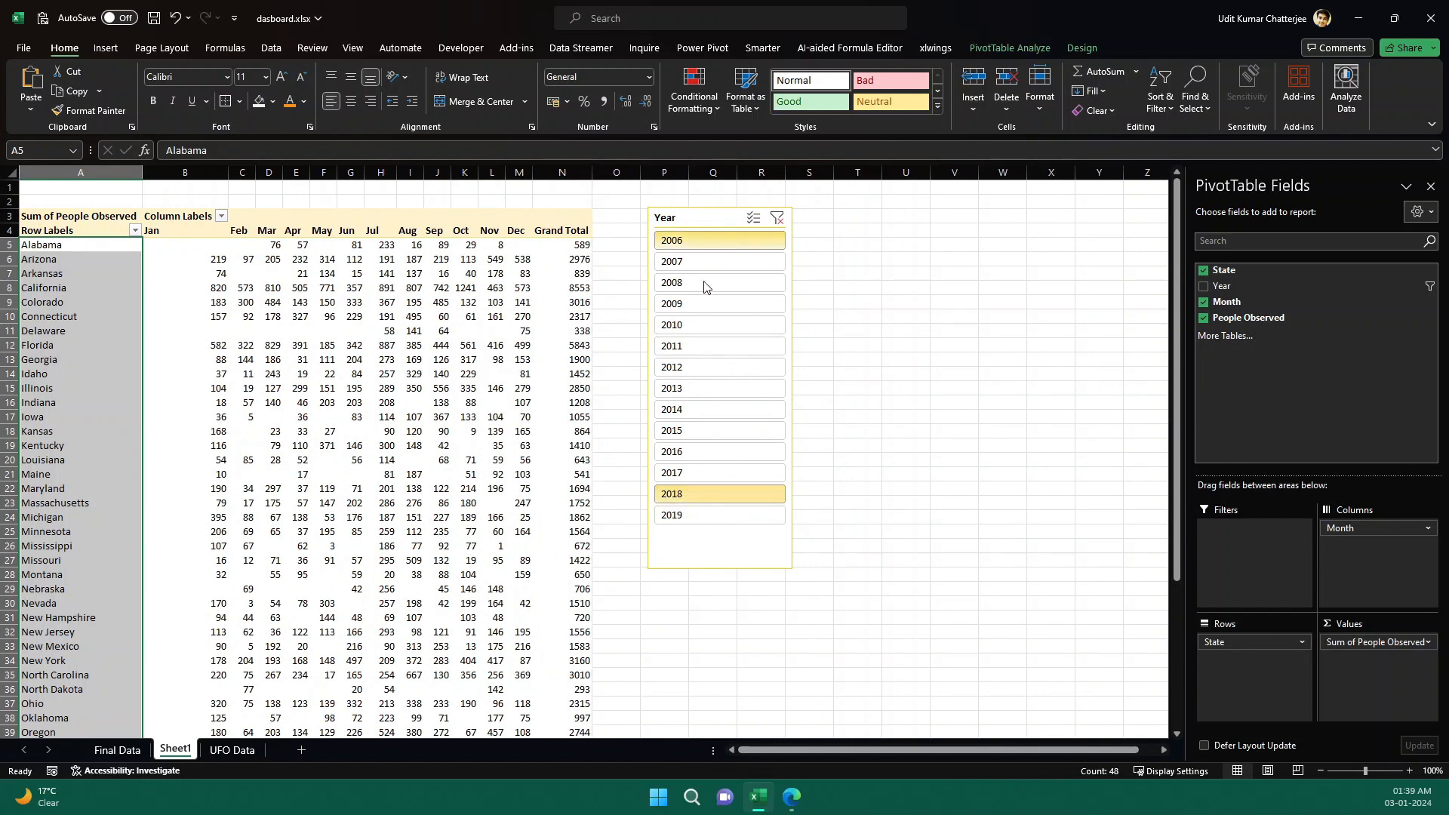
pyautogui.click(706, 263)
pyautogui.click(723, 332)
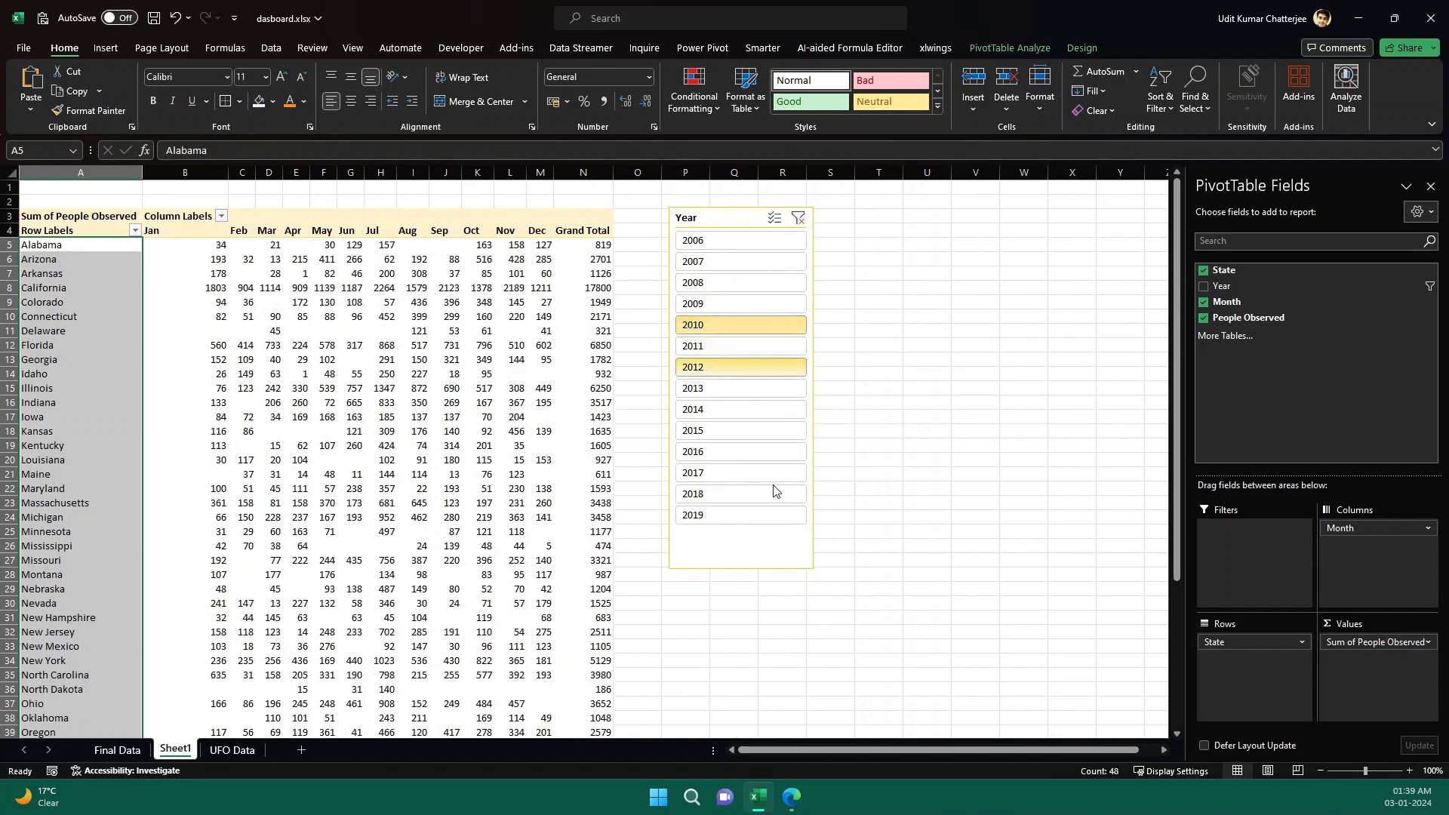
# Recheck ChatGPT's guide and filter the pivot table to 2016 using the Year slicer.
pyautogui.click(787, 809)
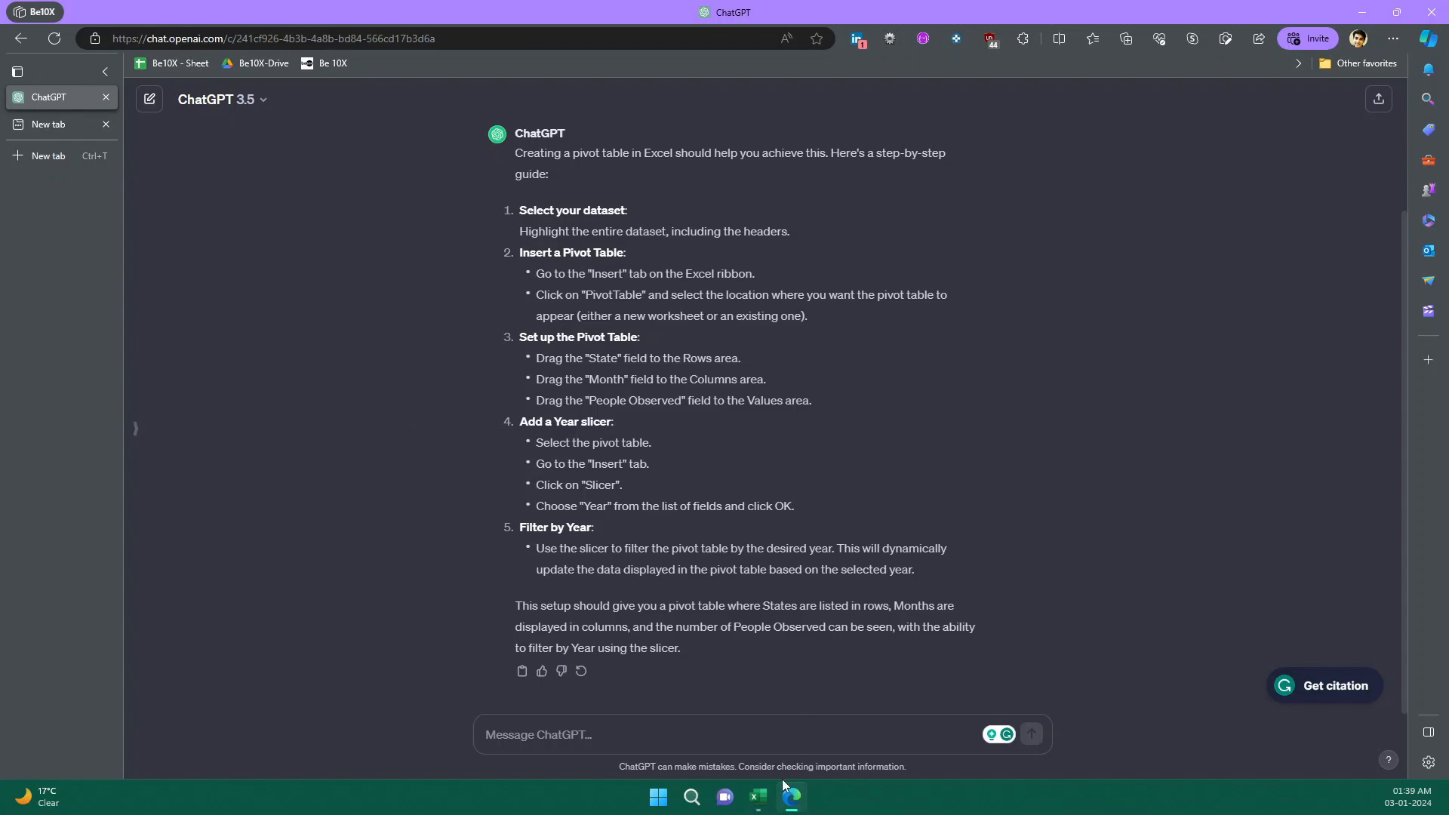
pyautogui.click(793, 799)
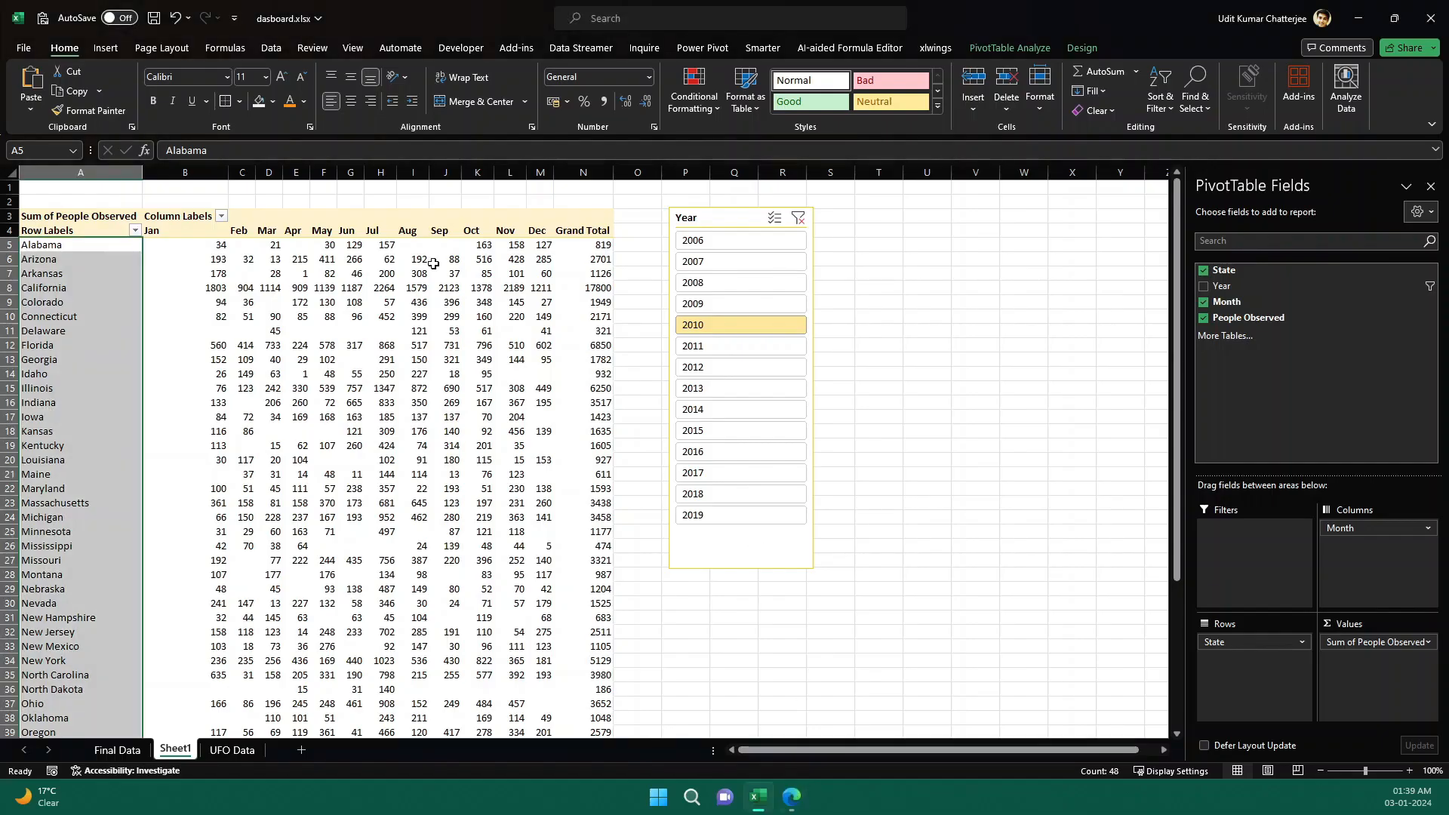
pyautogui.click(765, 370)
pyautogui.click(763, 411)
pyautogui.keyDown('ctrl'); pyautogui.click(758, 454); pyautogui.keyUp('ctrl')
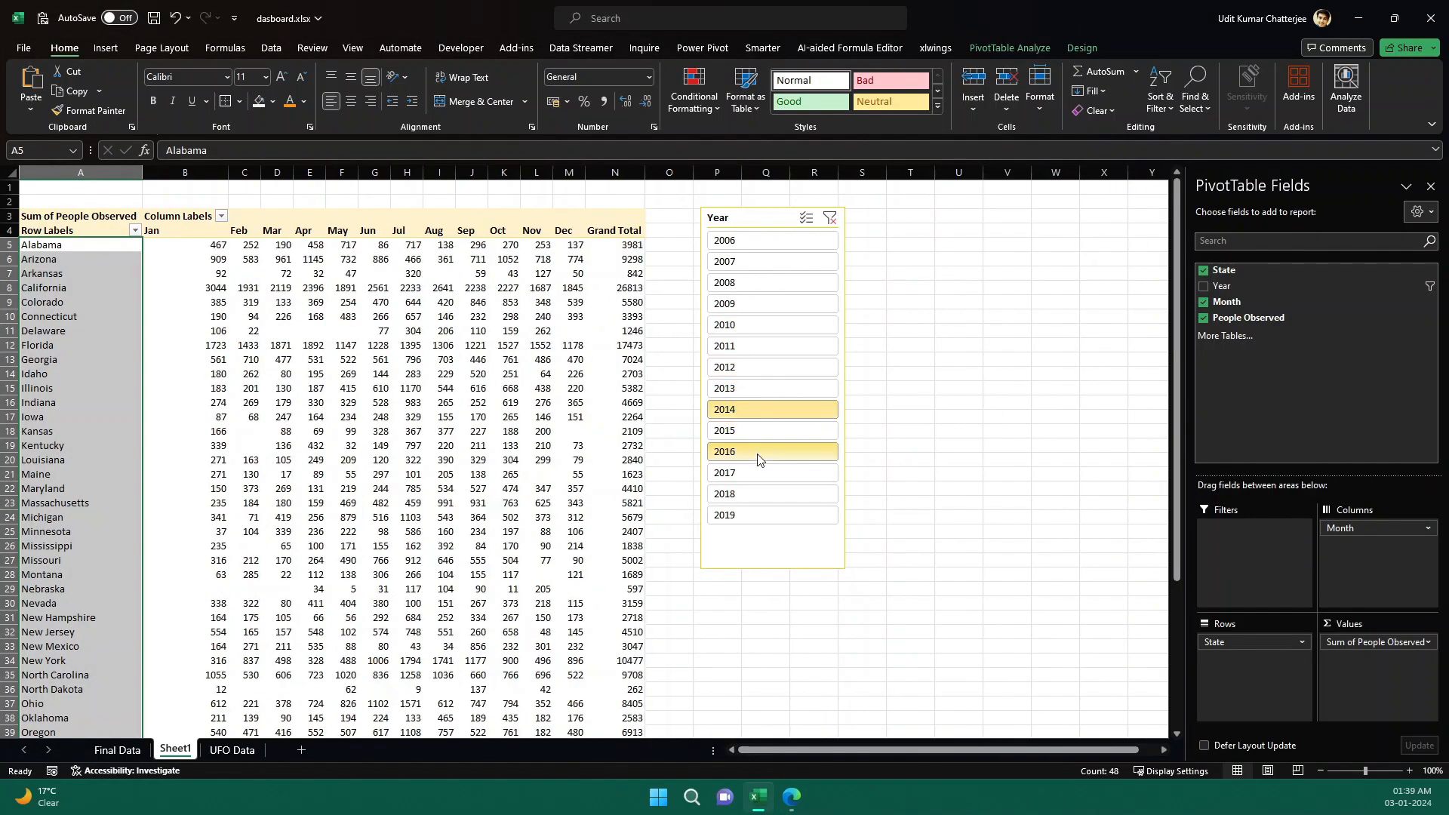
pyautogui.click(758, 453)
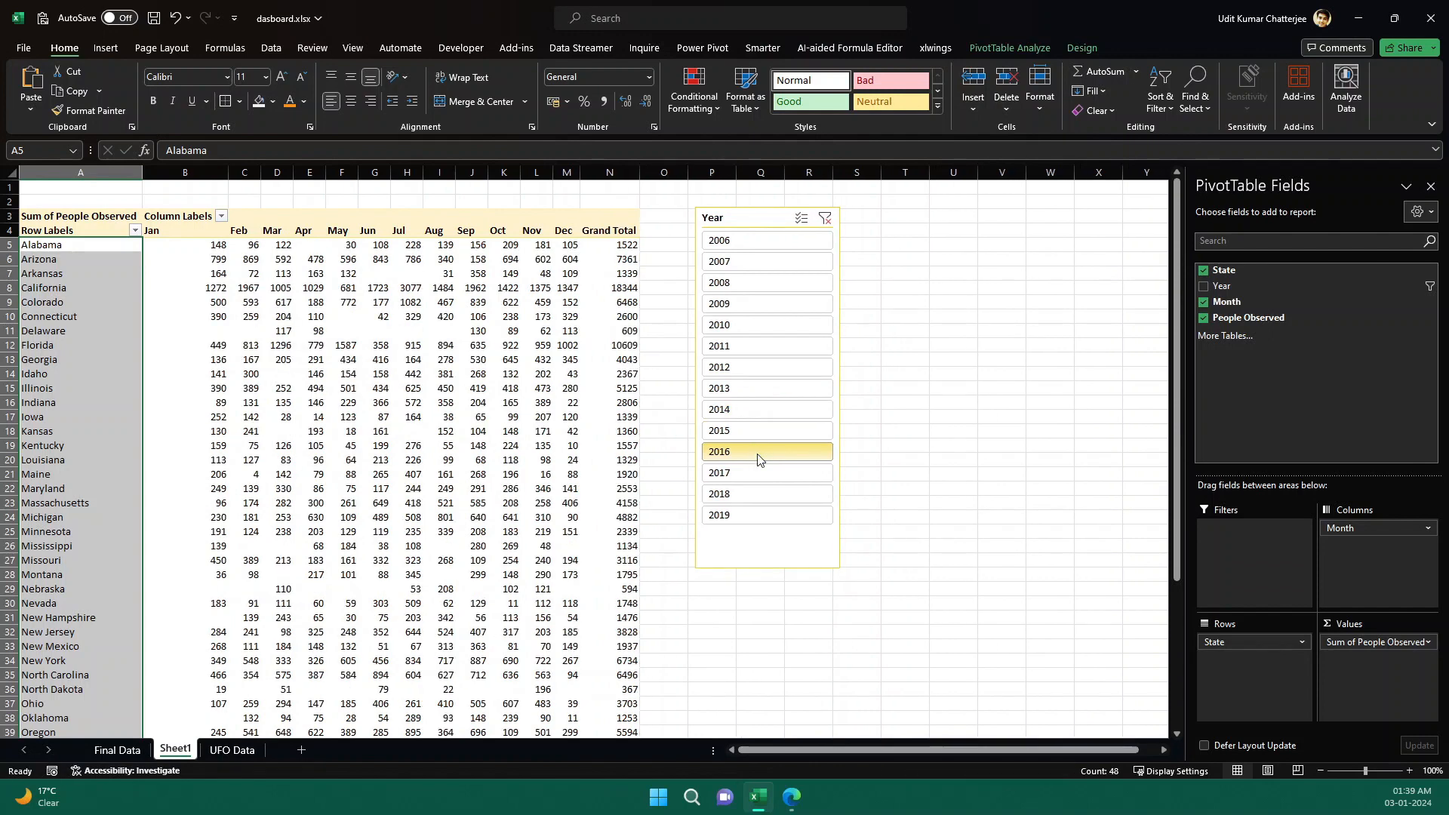
# Select the pivot table's monthly values for all states and apply a green-yellow-red color scale.
pyautogui.click(198, 249)
pyautogui.moveTo(278, 420)
pyautogui.hotkey('shift', 'Right')
pyautogui.hotkey('shift', 'Right')
pyautogui.hotkey('shift', 'Right')
pyautogui.hotkey('shift', 'Right')
pyautogui.hotkey('shift', 'Right')
pyautogui.hotkey('shift', 'Right')
pyautogui.hotkey('shift', 'Right')
pyautogui.hotkey('shift', 'Right')
pyautogui.hotkey('shift', 'Right')
pyautogui.hotkey('shift', 'Right')
pyautogui.hotkey('shift', 'Right')
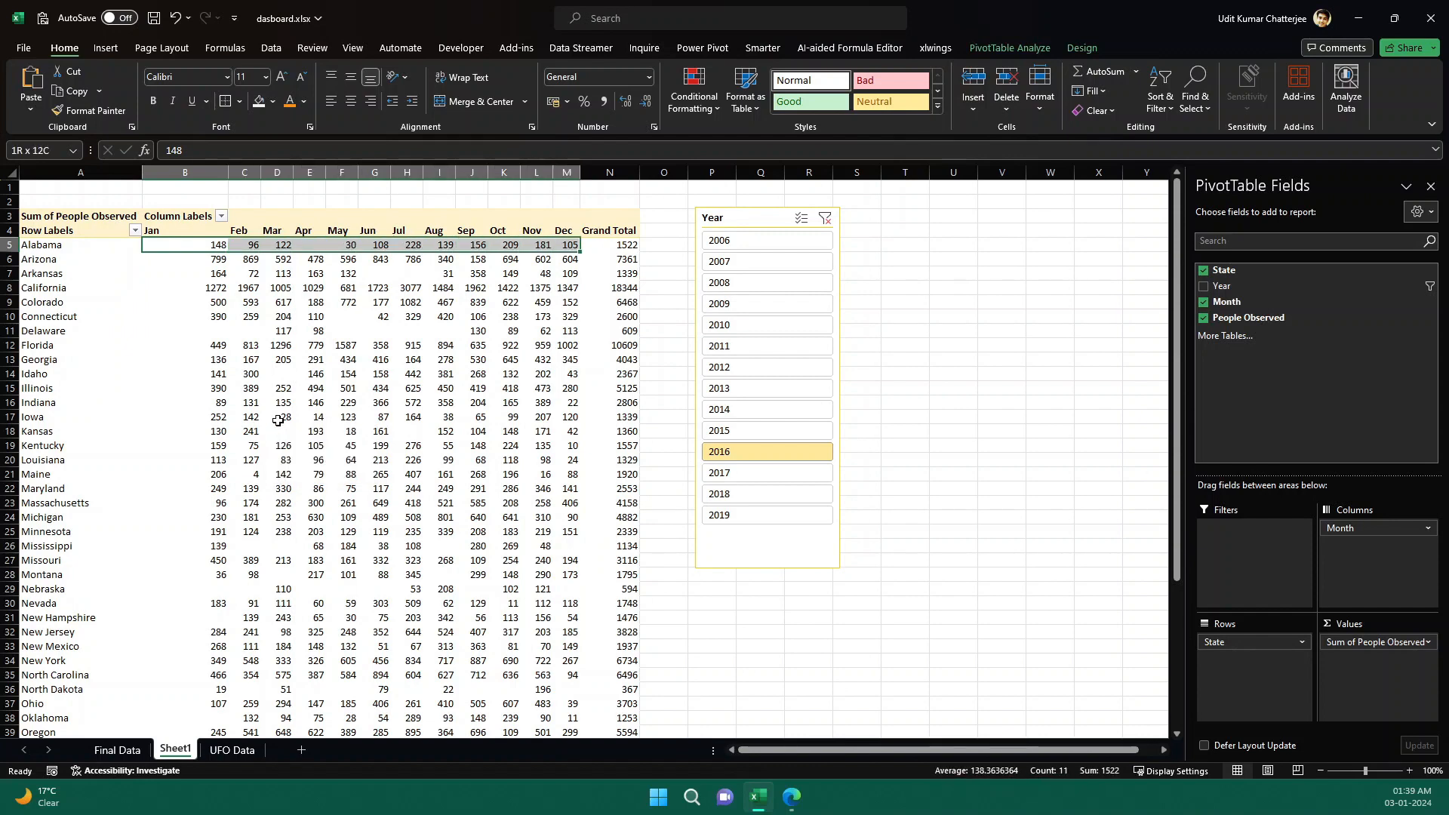
pyautogui.hotkey('shift', 'Down')
pyautogui.hotkey('shift', 'Down')
pyautogui.hotkey('shift', 'Down')
pyautogui.hotkey('shift', 'Down')
pyautogui.hotkey('shift', 'Down')
pyautogui.hotkey('shift', 'Down')
pyautogui.hotkey('shift', 'Down')
pyautogui.hotkey('shift', 'Down')
pyautogui.hotkey('shift', 'Down')
pyautogui.hotkey('shift', 'Down')
pyautogui.hotkey('shift', 'Down')
pyautogui.hotkey('shift', 'Down')
pyautogui.hotkey('shift', 'Down')
pyautogui.hotkey('shift', 'Down')
pyautogui.hotkey('shift', 'Down')
pyautogui.hotkey('shift', 'Down')
pyautogui.hotkey('shift', 'Down')
pyautogui.hotkey('shift', 'Down')
pyautogui.hotkey('shift', 'Down')
pyautogui.hotkey('shift', 'Down')
pyautogui.hotkey('shift', 'Down')
pyautogui.hotkey('shift', 'Down')
pyautogui.hotkey('shift', 'Down')
pyautogui.hotkey('shift', 'Down')
pyautogui.hotkey('shift', 'Down')
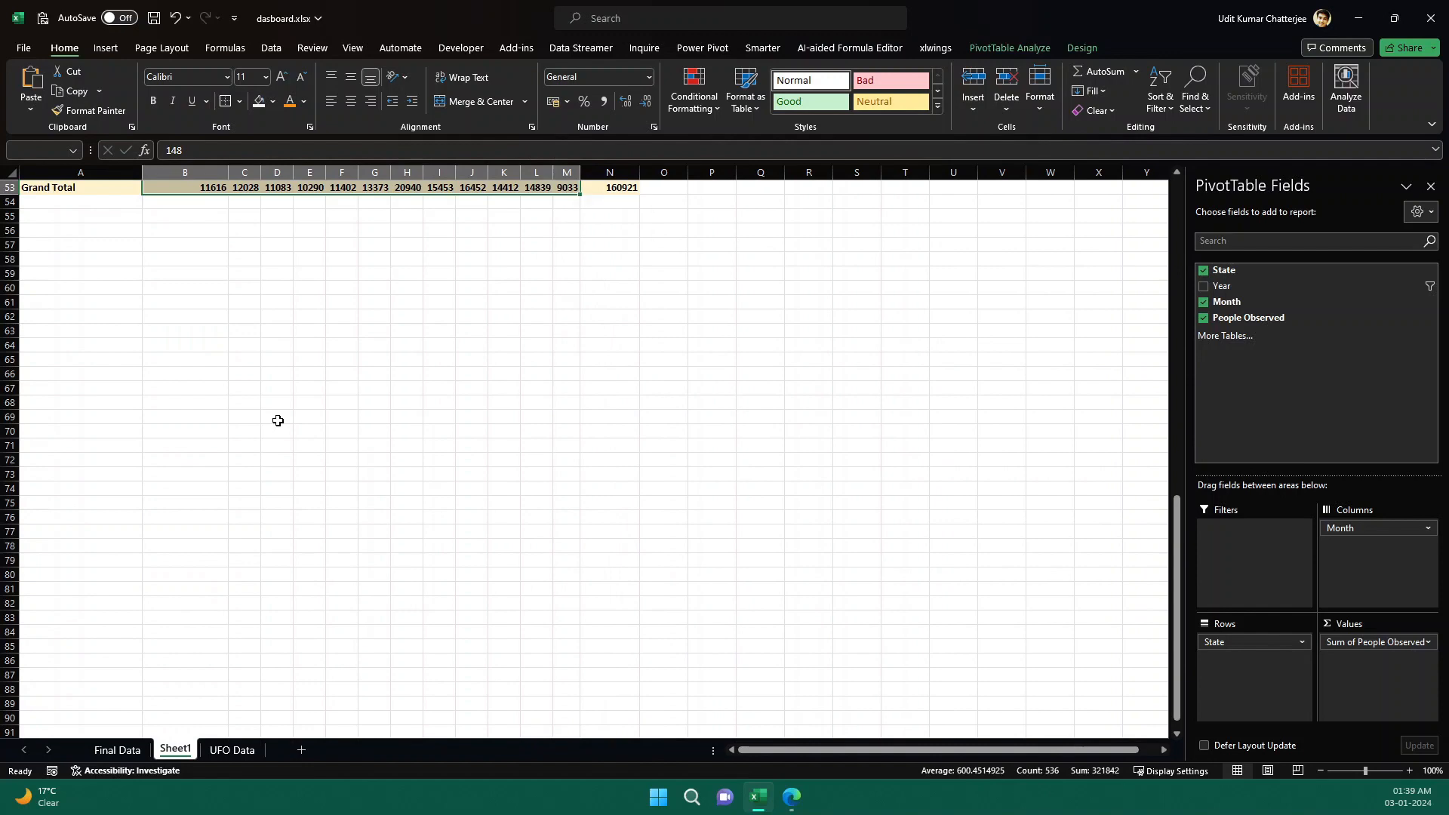
pyautogui.hotkey('shift', 'Up')
pyautogui.scroll(17, 278, 421)
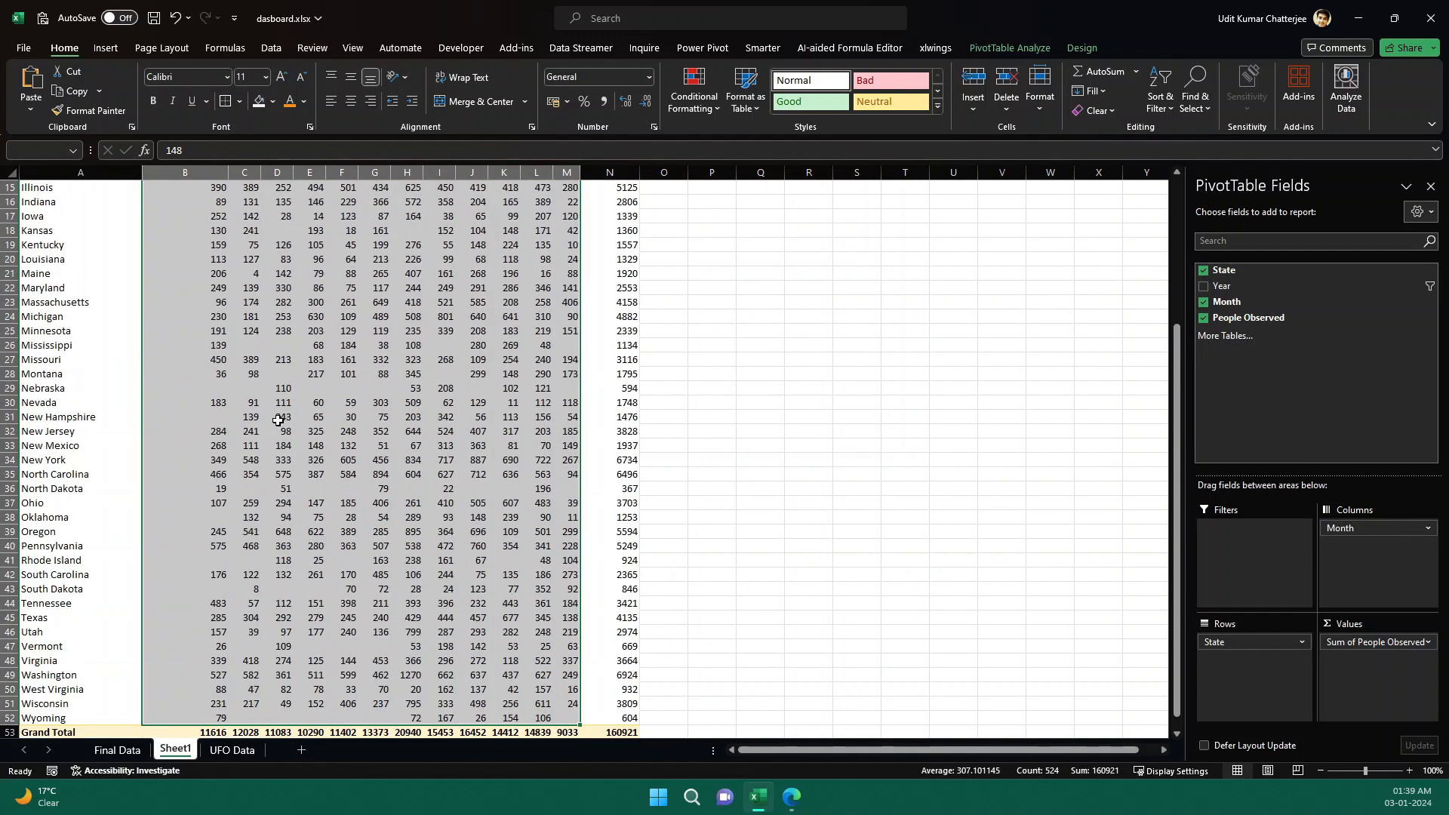
pyautogui.click(721, 116)
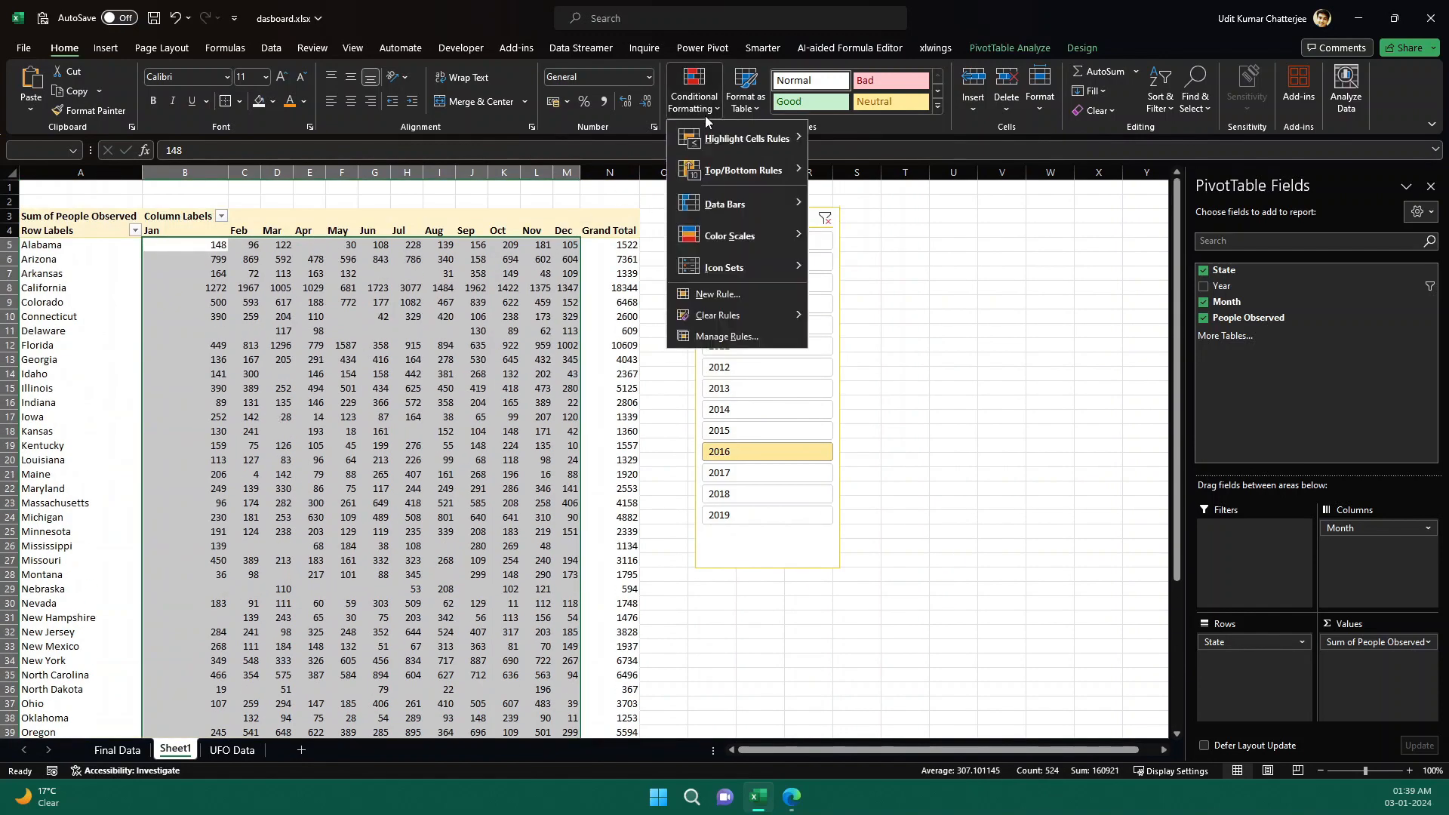
pyautogui.moveTo(779, 237)
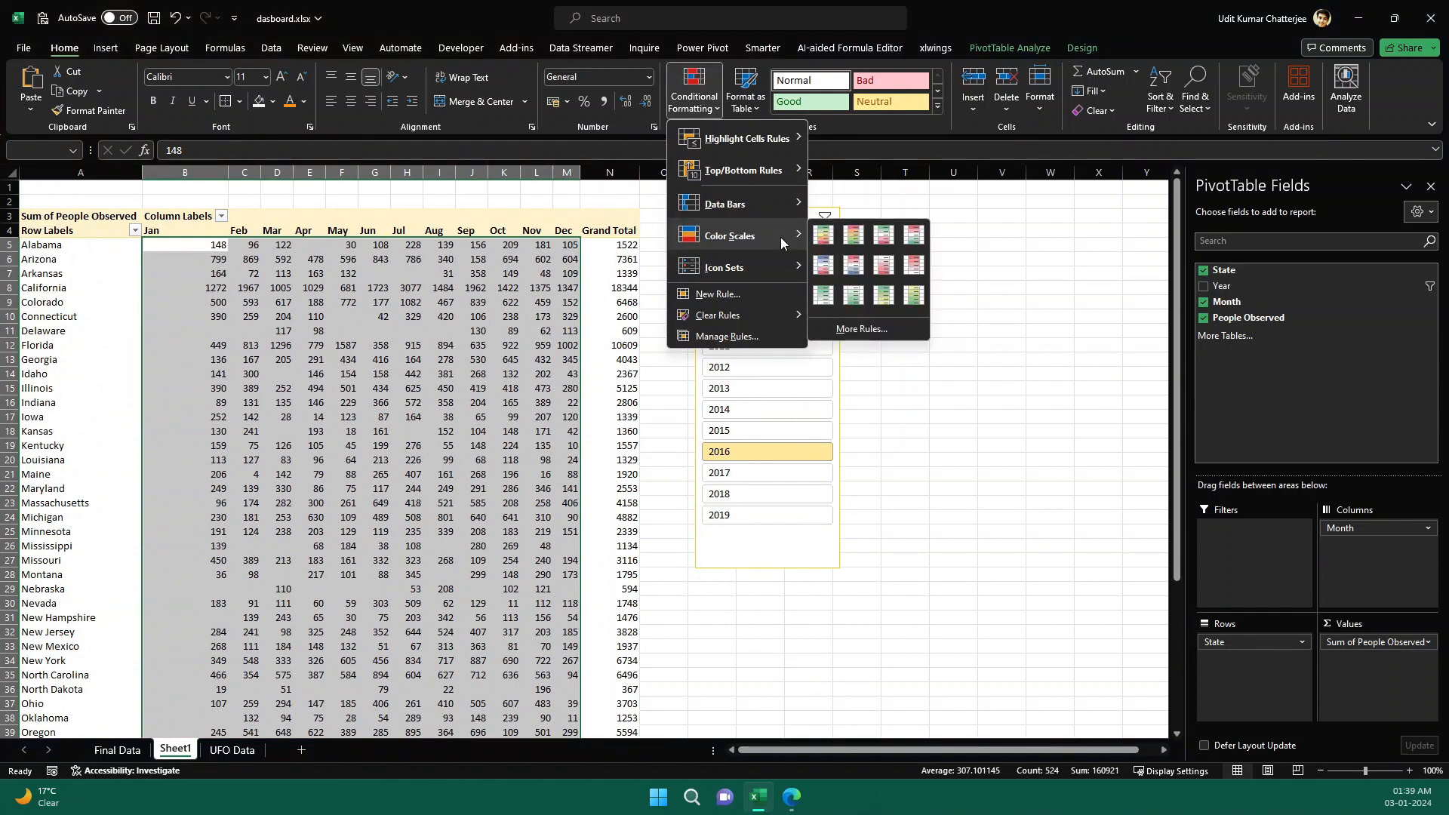
pyautogui.click(825, 245)
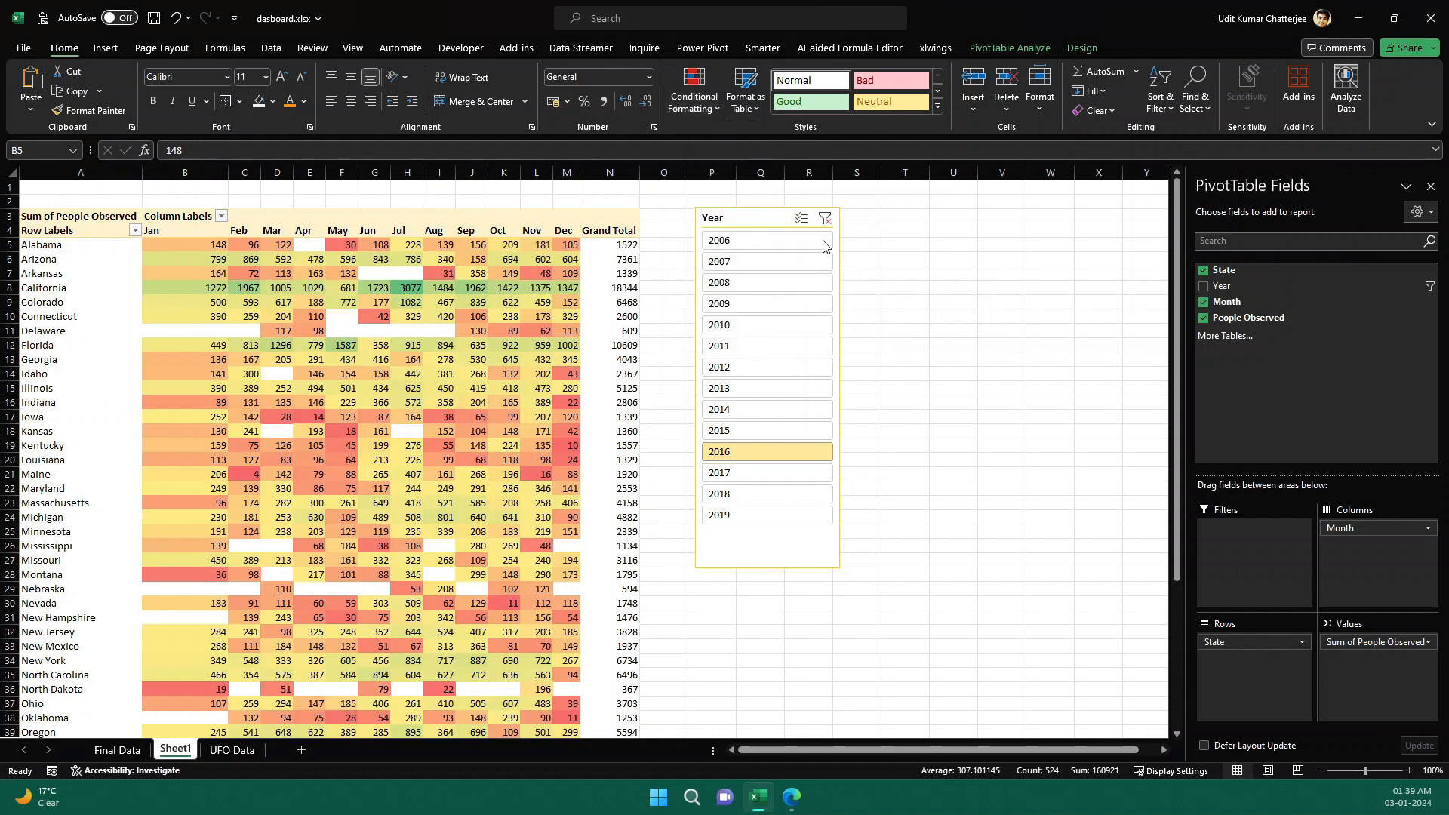
# Try filtering the color-scaled pivot table by several different years in the Year slicer.
pyautogui.click(939, 344)
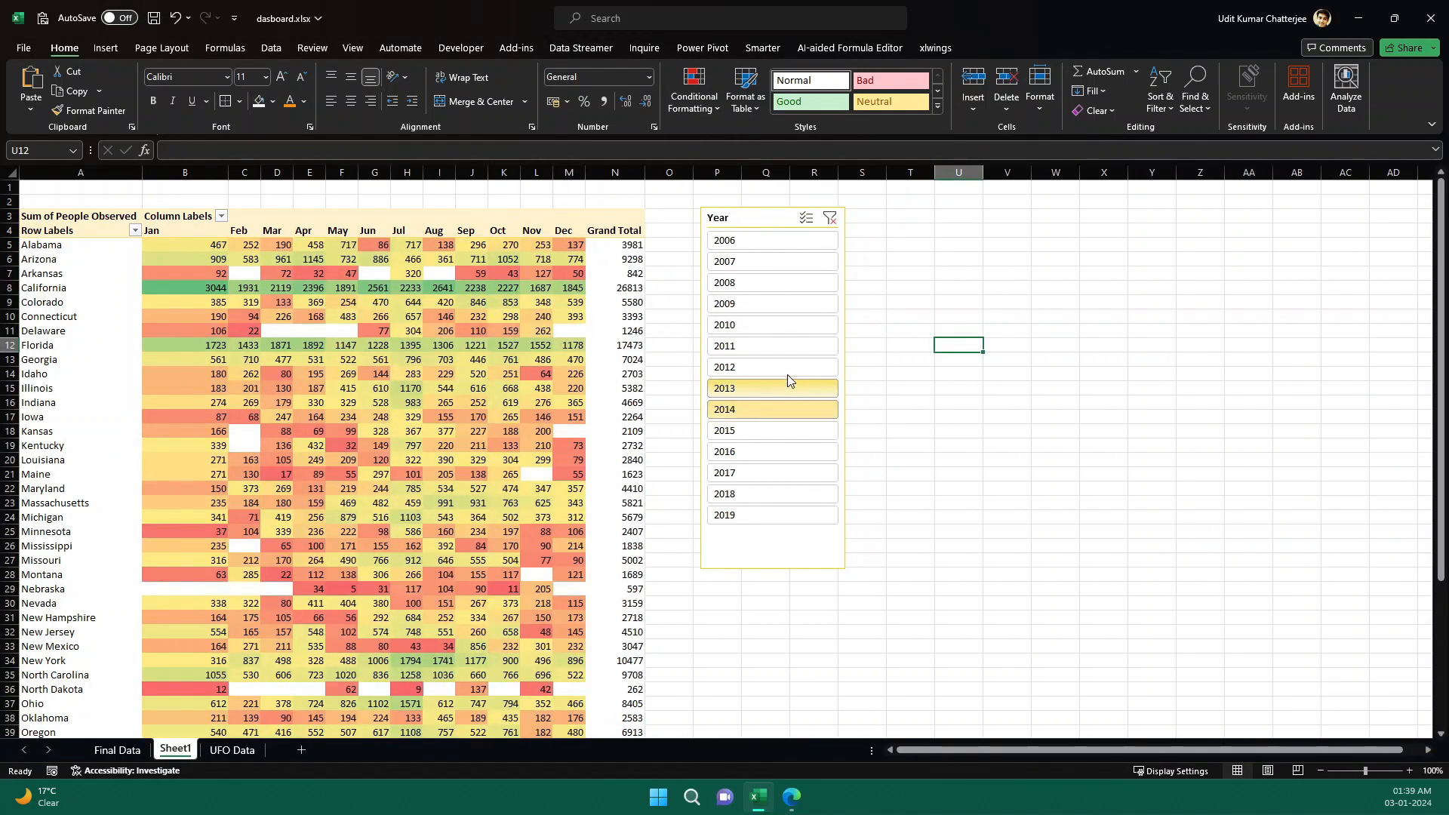
pyautogui.click(786, 372)
pyautogui.click(811, 326)
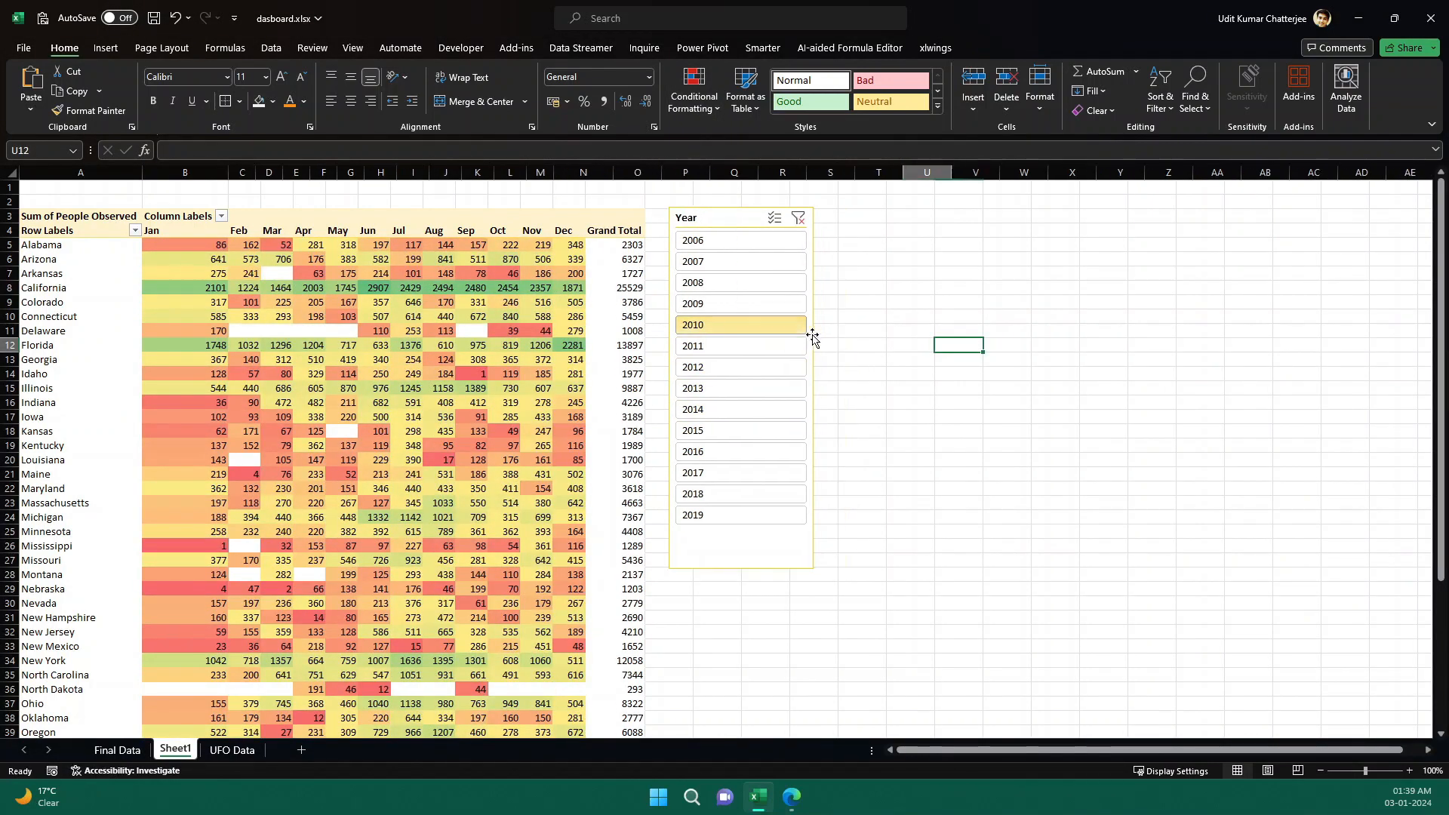
pyautogui.click(741, 425)
pyautogui.click(757, 369)
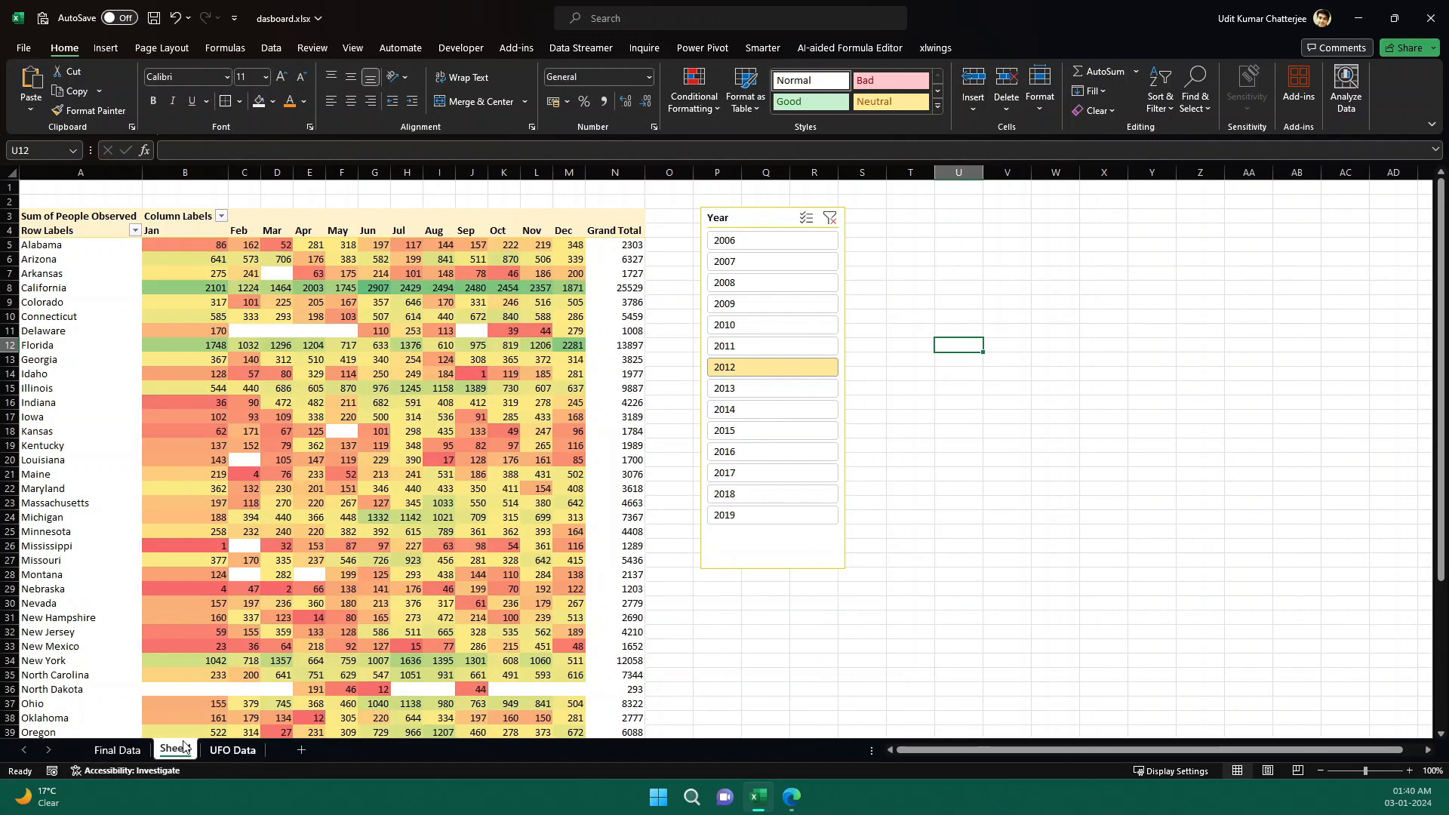
# Compare year filtering in the original Final Data report with the pivot table and the UFO Data source.
pyautogui.click(117, 749)
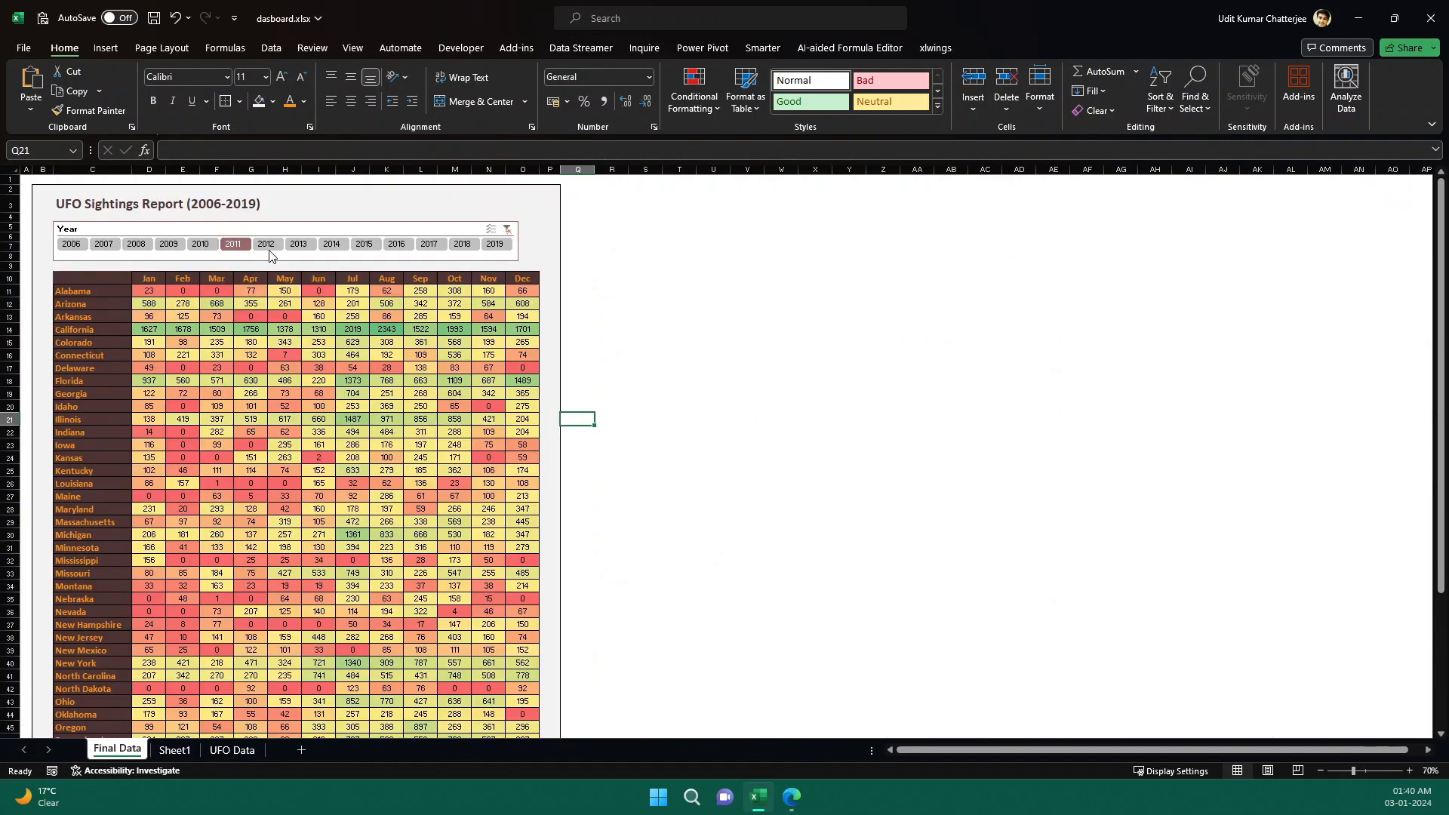
pyautogui.click(301, 243)
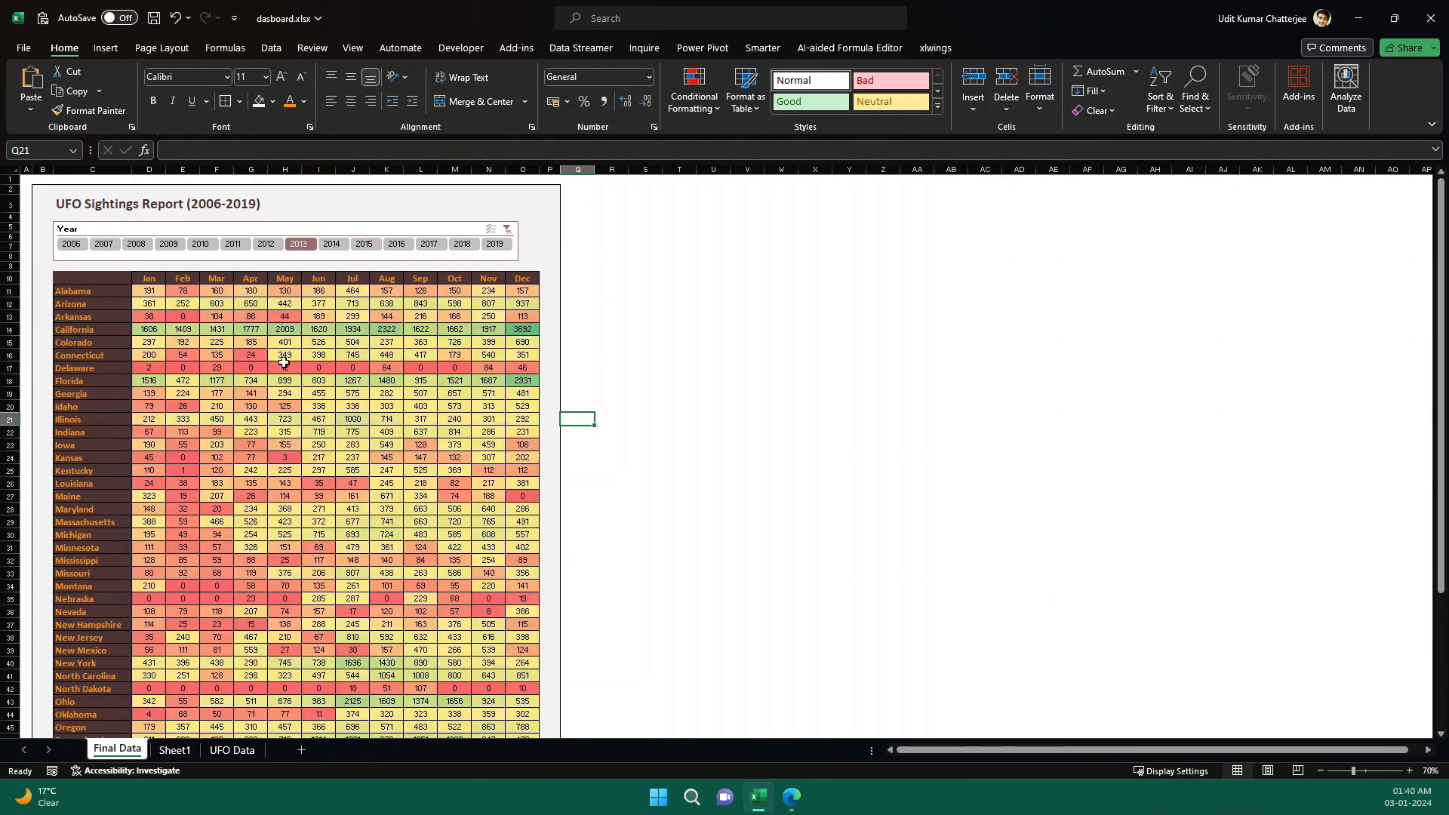
pyautogui.click(226, 749)
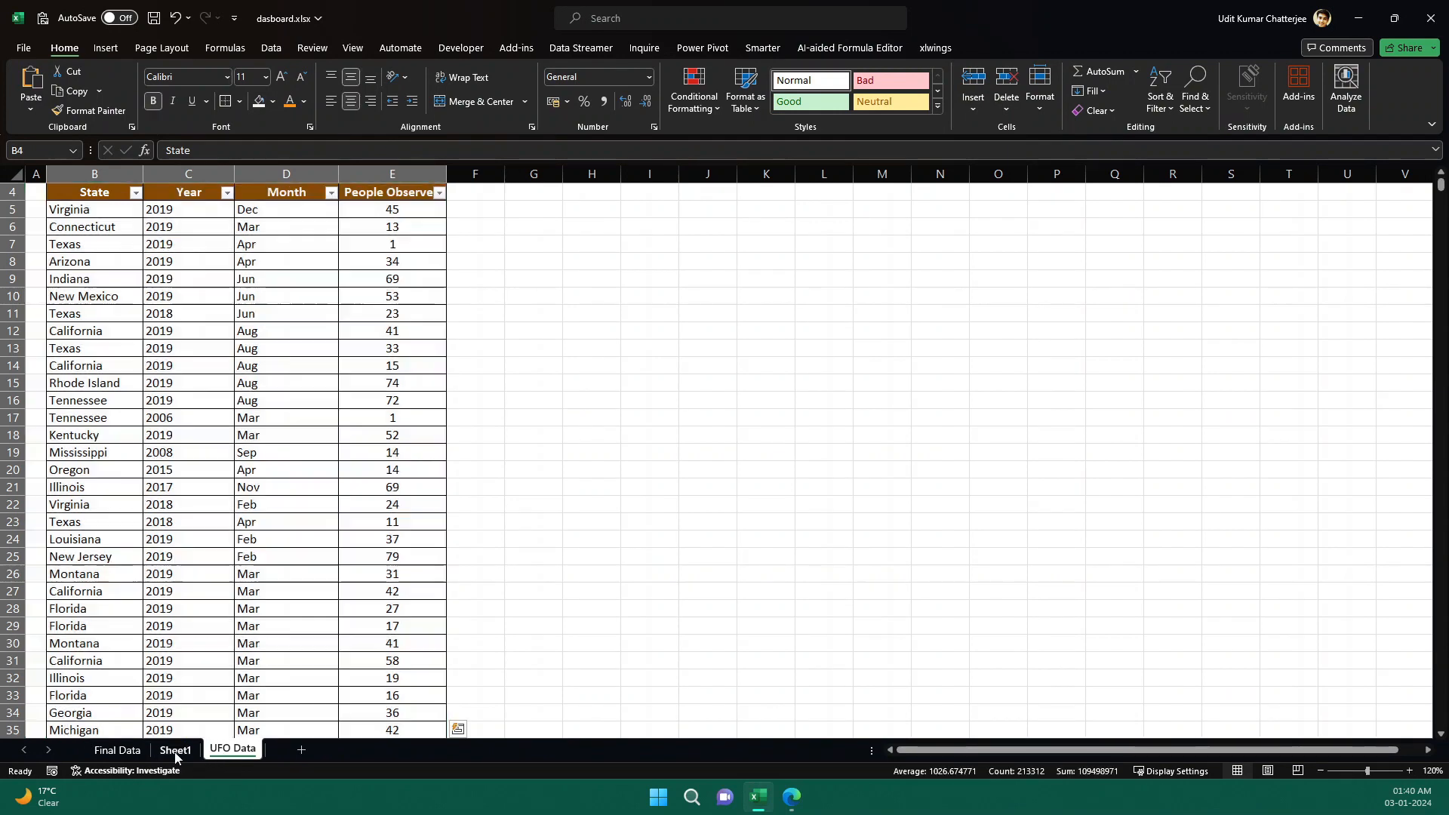
pyautogui.click(175, 750)
pyautogui.click(725, 324)
pyautogui.click(751, 387)
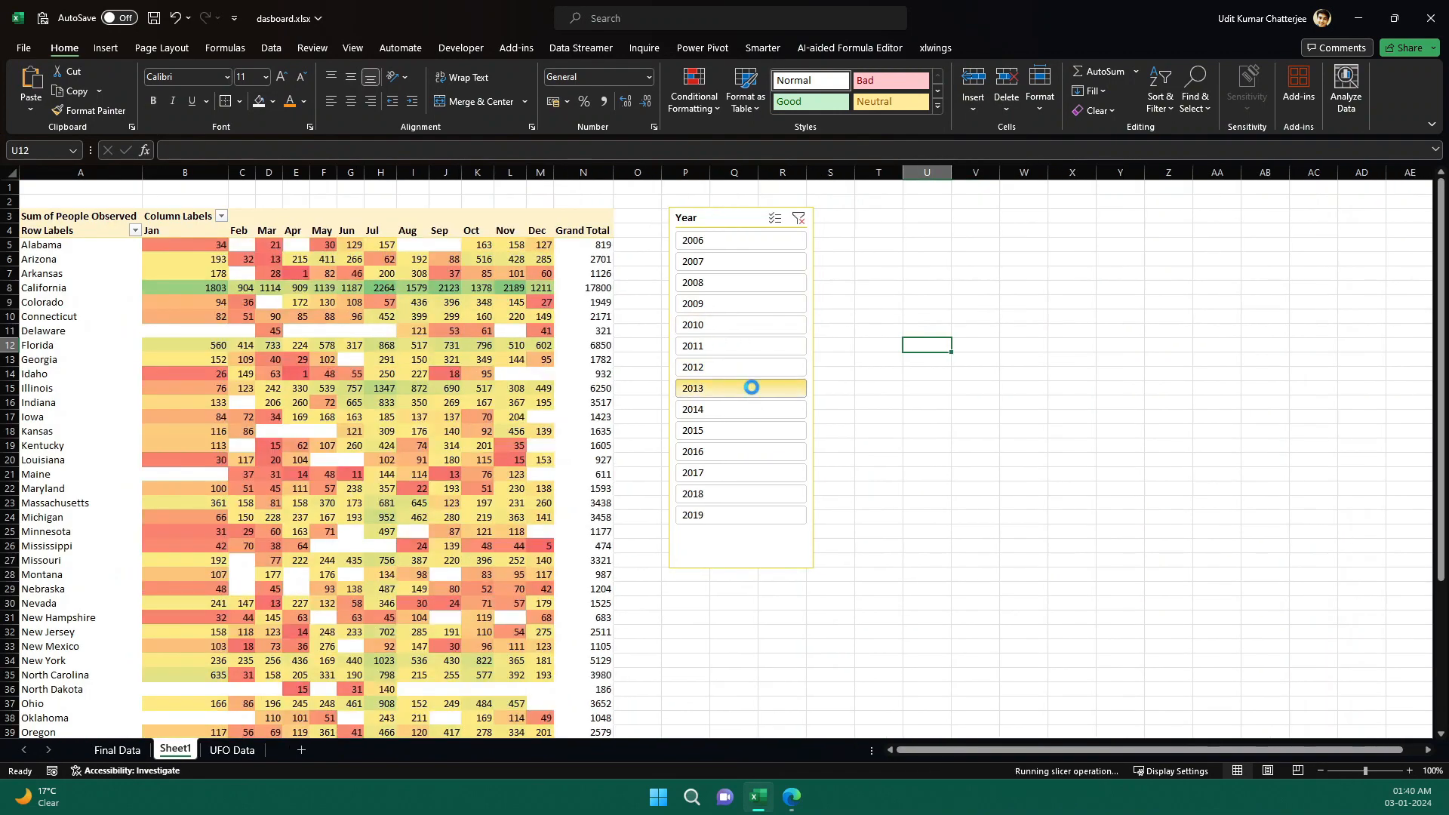
pyautogui.click(742, 430)
pyautogui.click(143, 751)
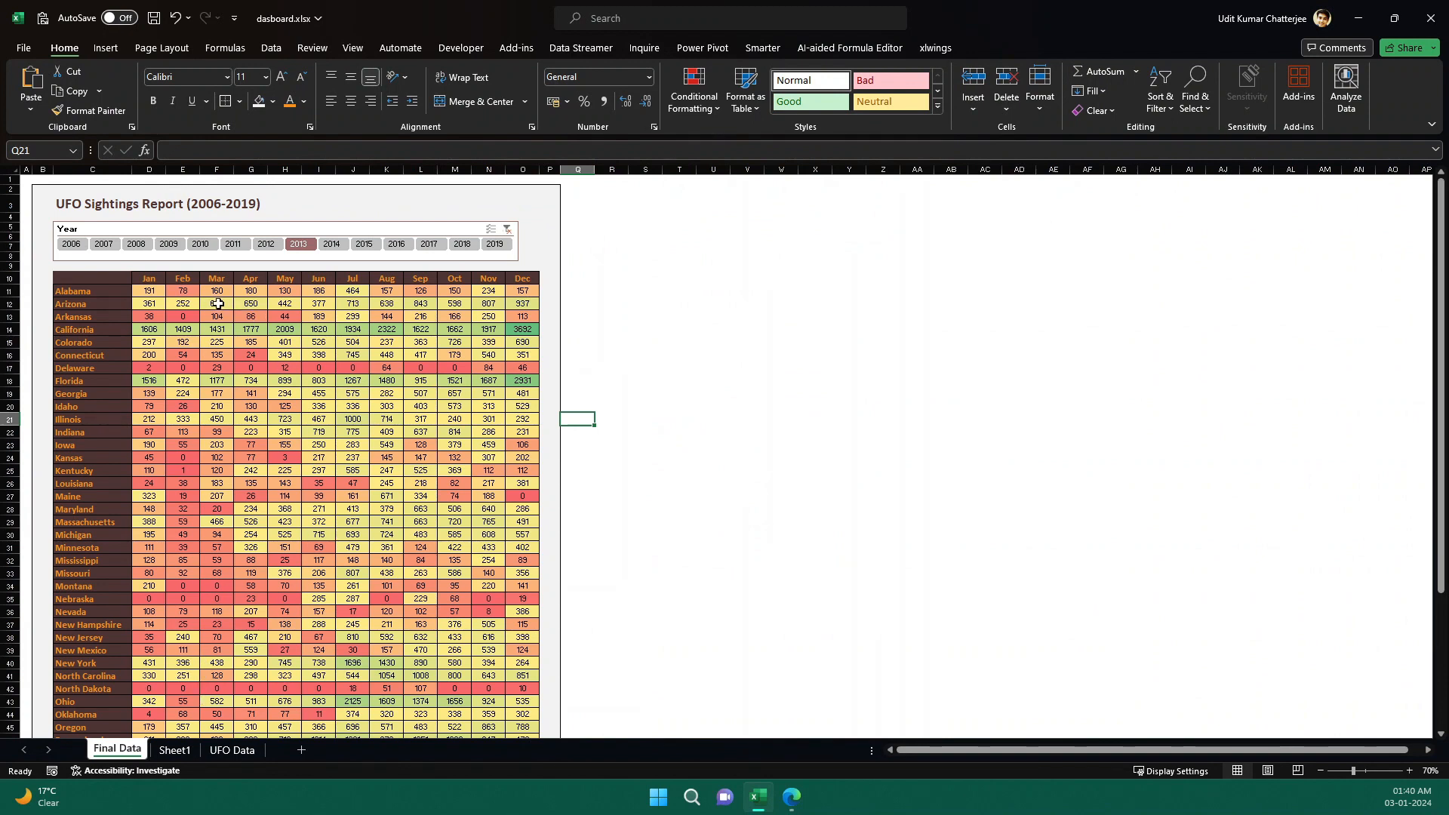
# Examine the Final Data report's title area and horizontal year slicer layout.
pyautogui.moveTo(41, 194); pyautogui.dragTo(551, 268)
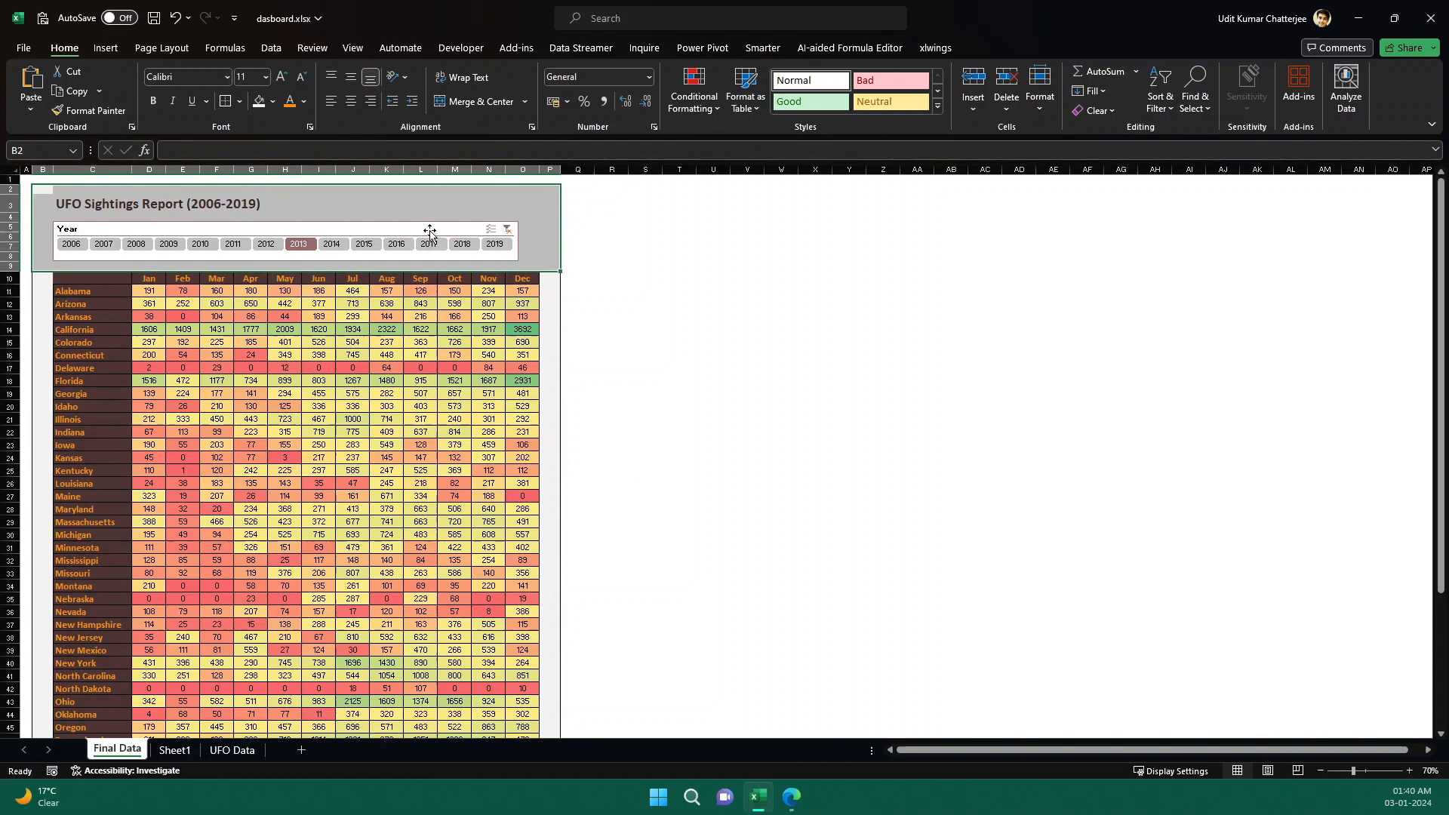
pyautogui.click(380, 229)
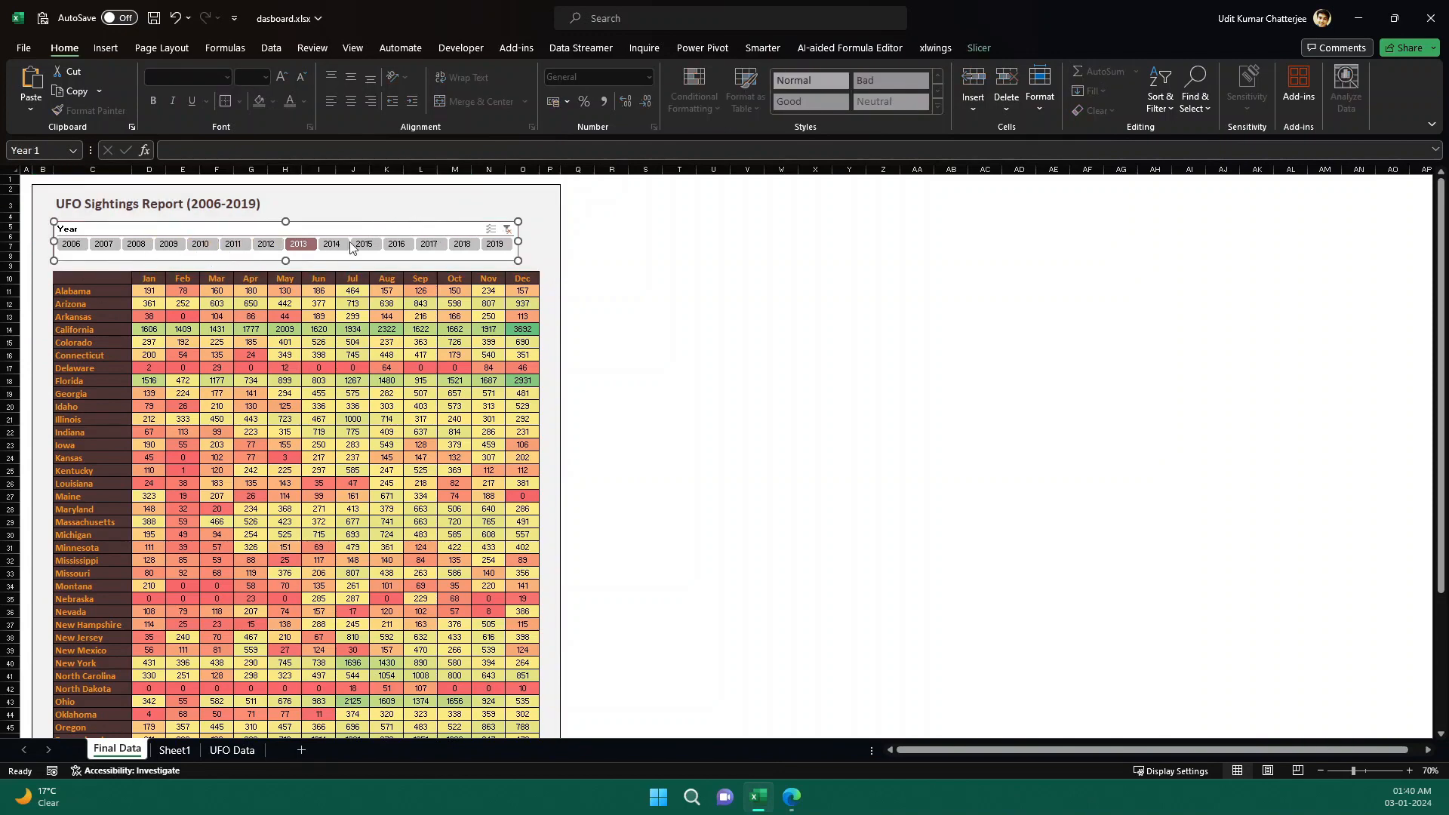
pyautogui.click(233, 750)
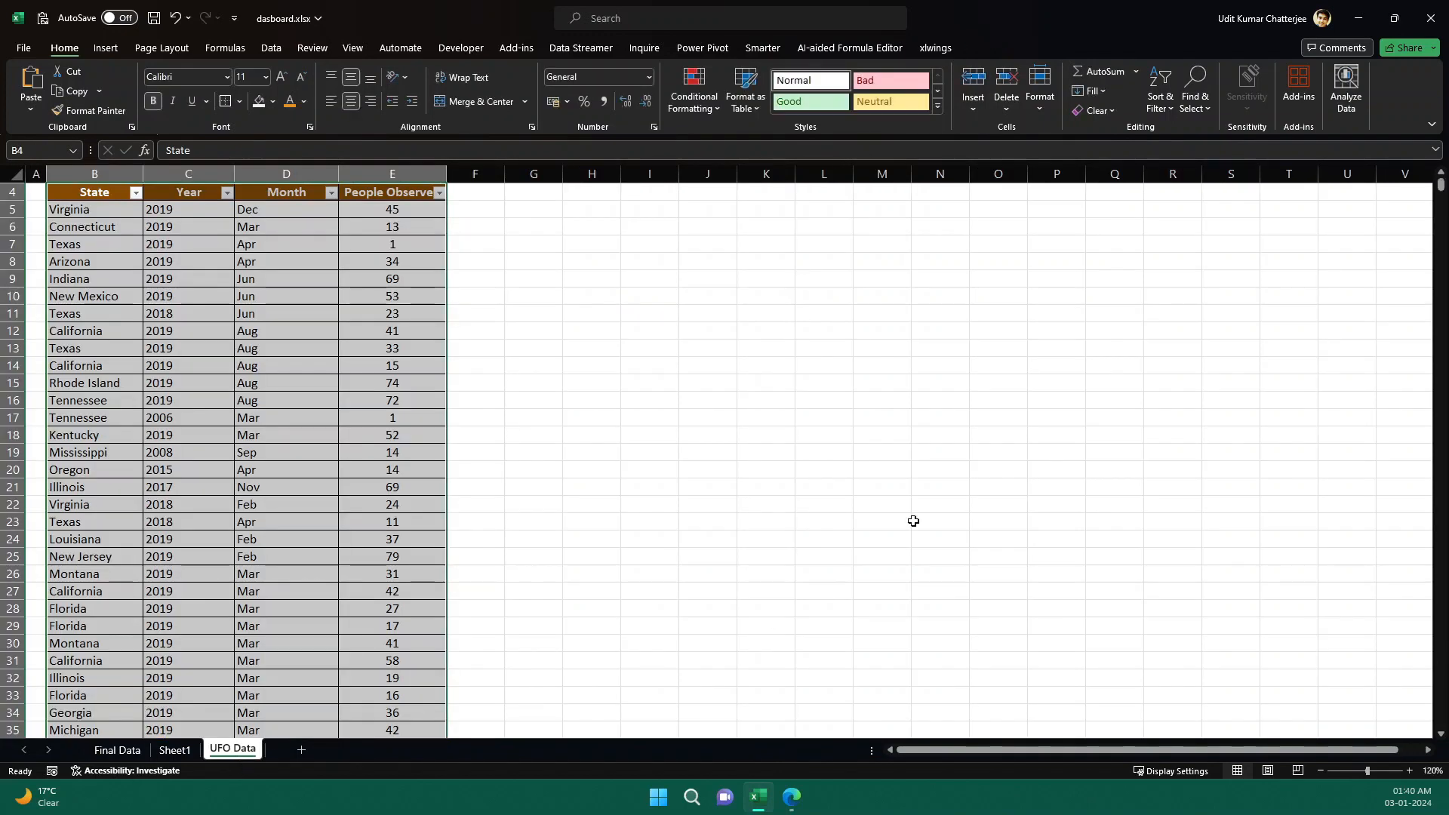
pyautogui.click(175, 750)
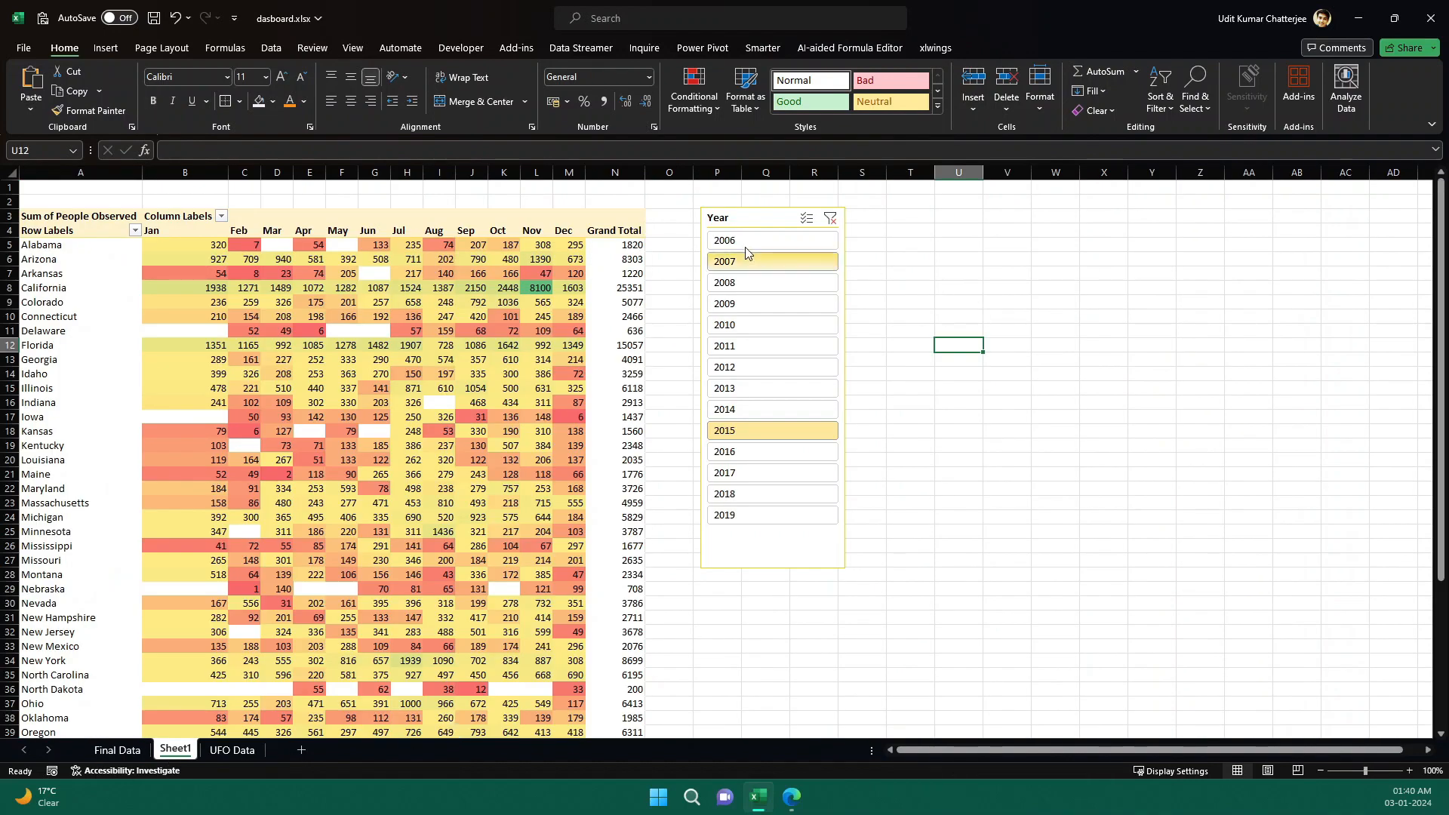
# Set the pivot table's Year slicer to display its buttons in 14 columns.
pyautogui.click(741, 222)
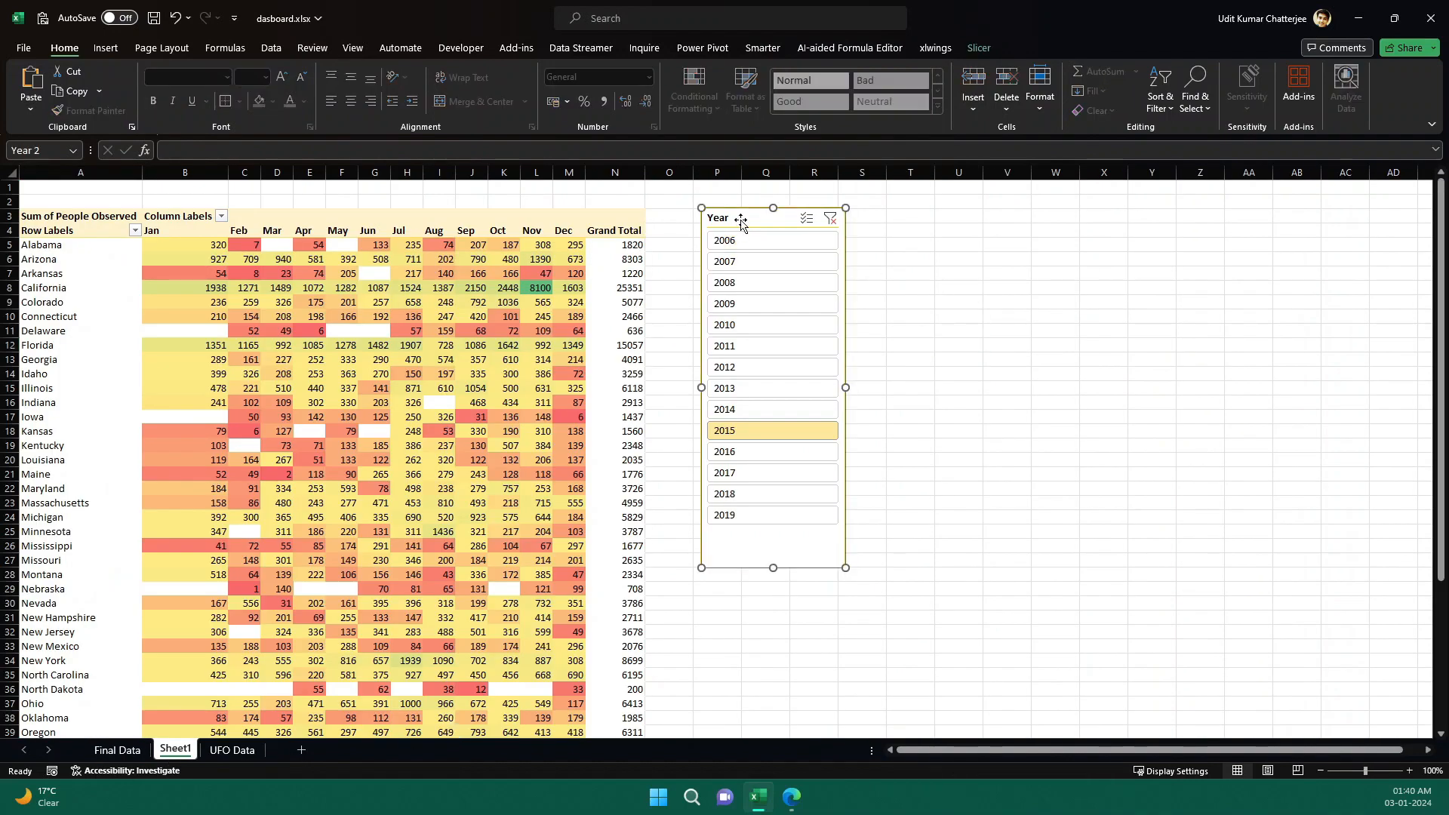
pyautogui.click(979, 47)
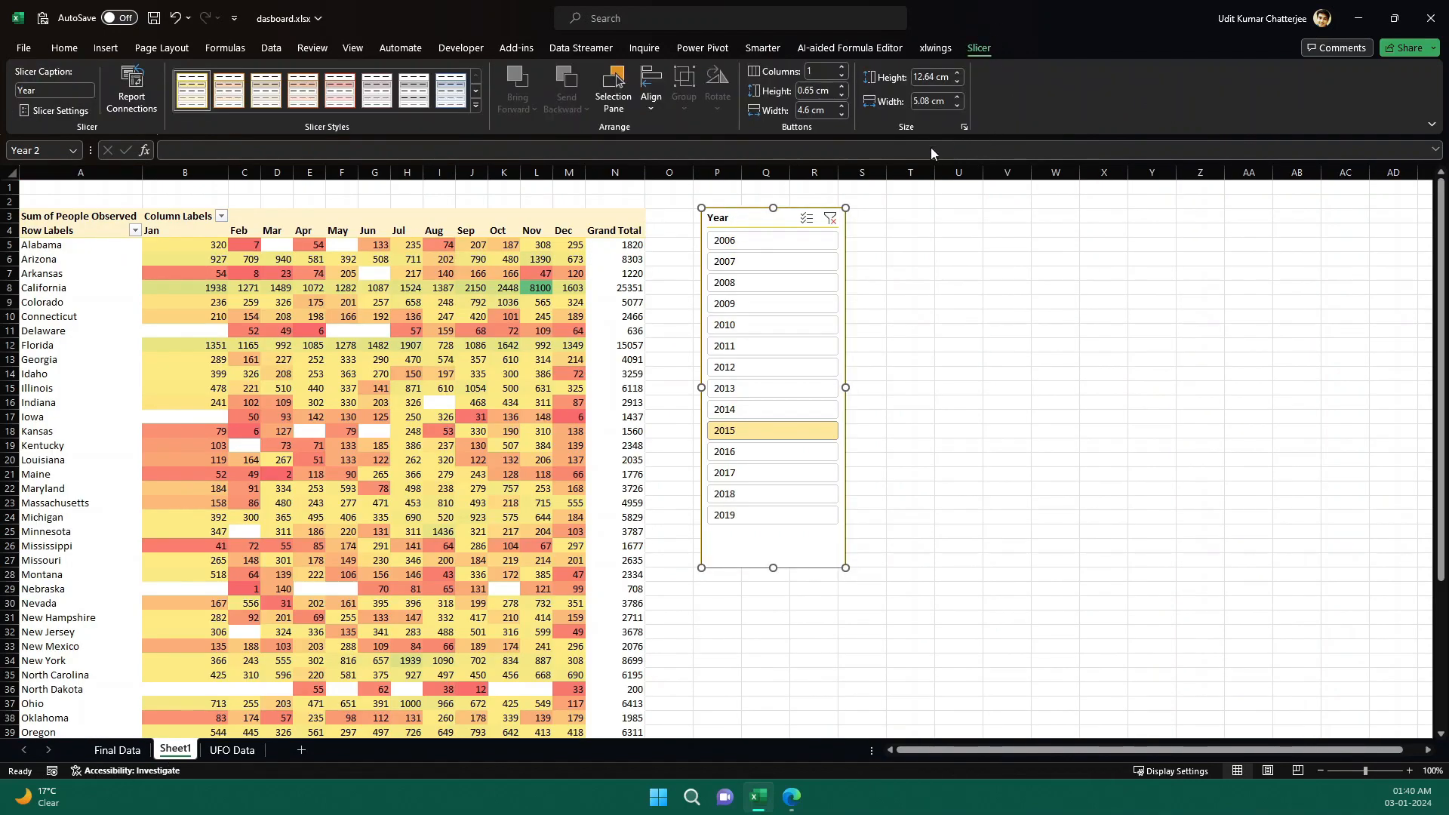
pyautogui.click(841, 70)
pyautogui.click(841, 70)
pyautogui.click(840, 69)
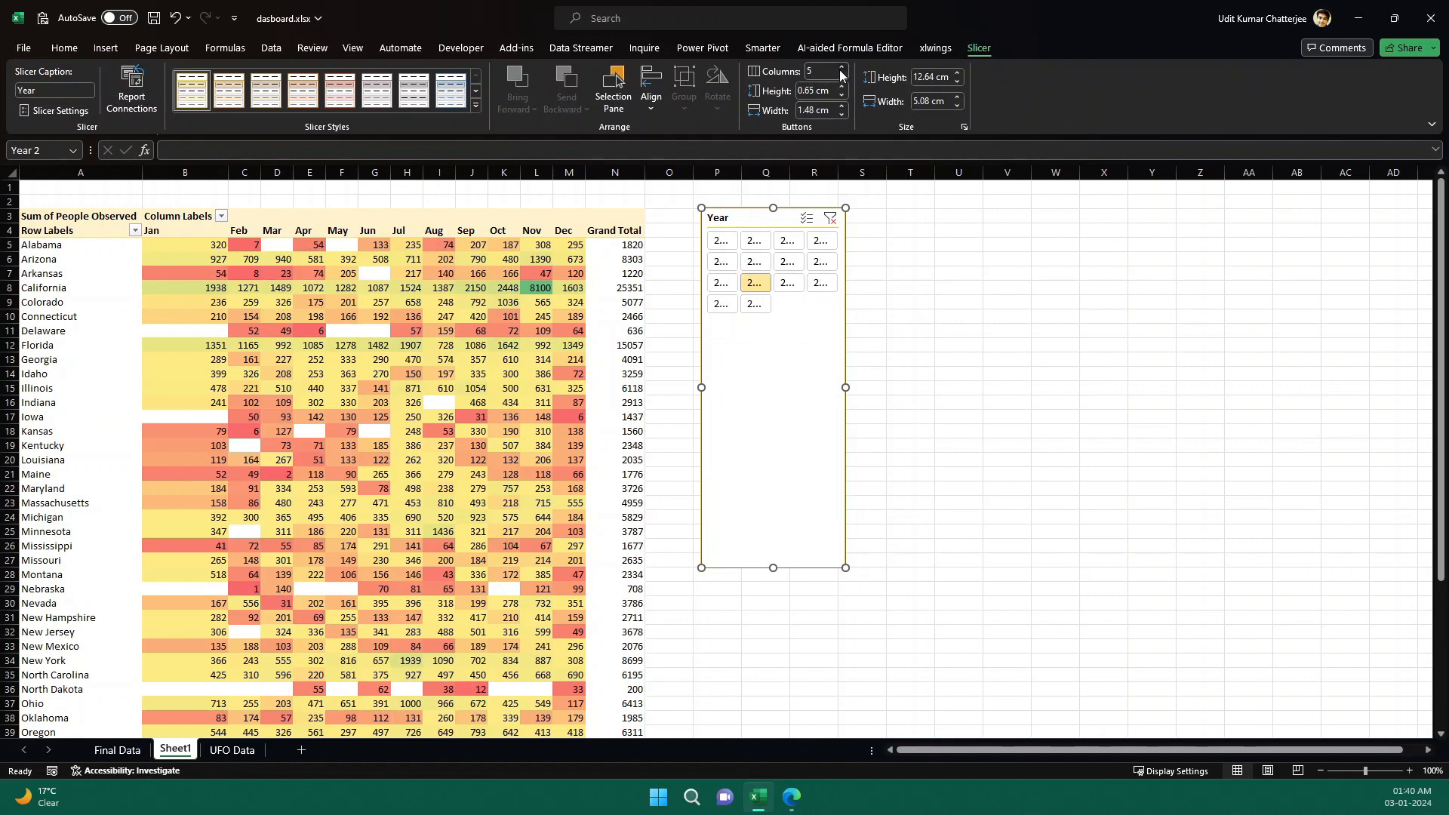
pyautogui.click(841, 69)
pyautogui.click(841, 69)
pyautogui.click(841, 70)
pyautogui.click(841, 68)
pyautogui.click(841, 67)
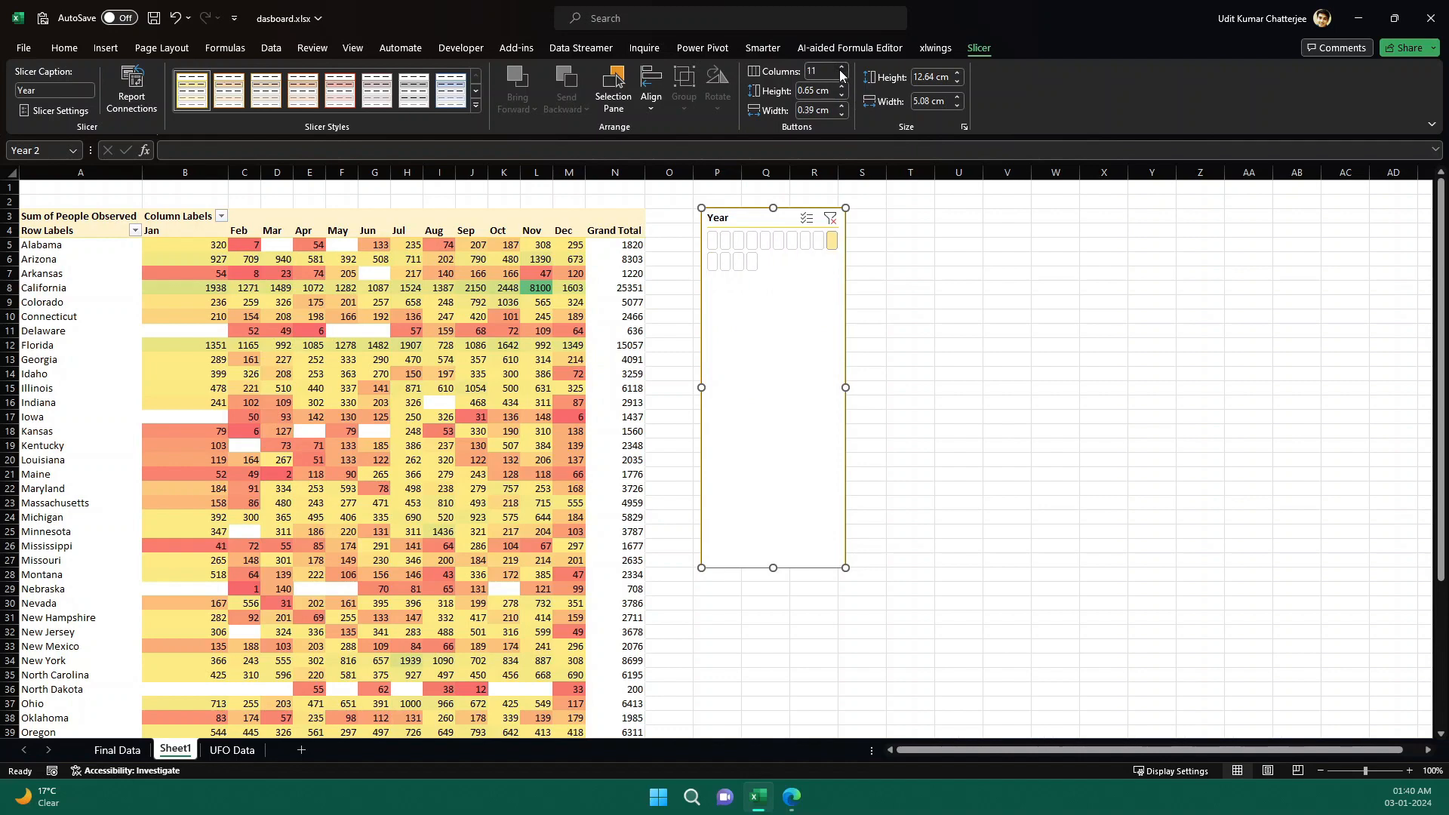
pyautogui.click(840, 67)
pyautogui.click(841, 67)
pyautogui.click(841, 67)
pyautogui.click(841, 67)
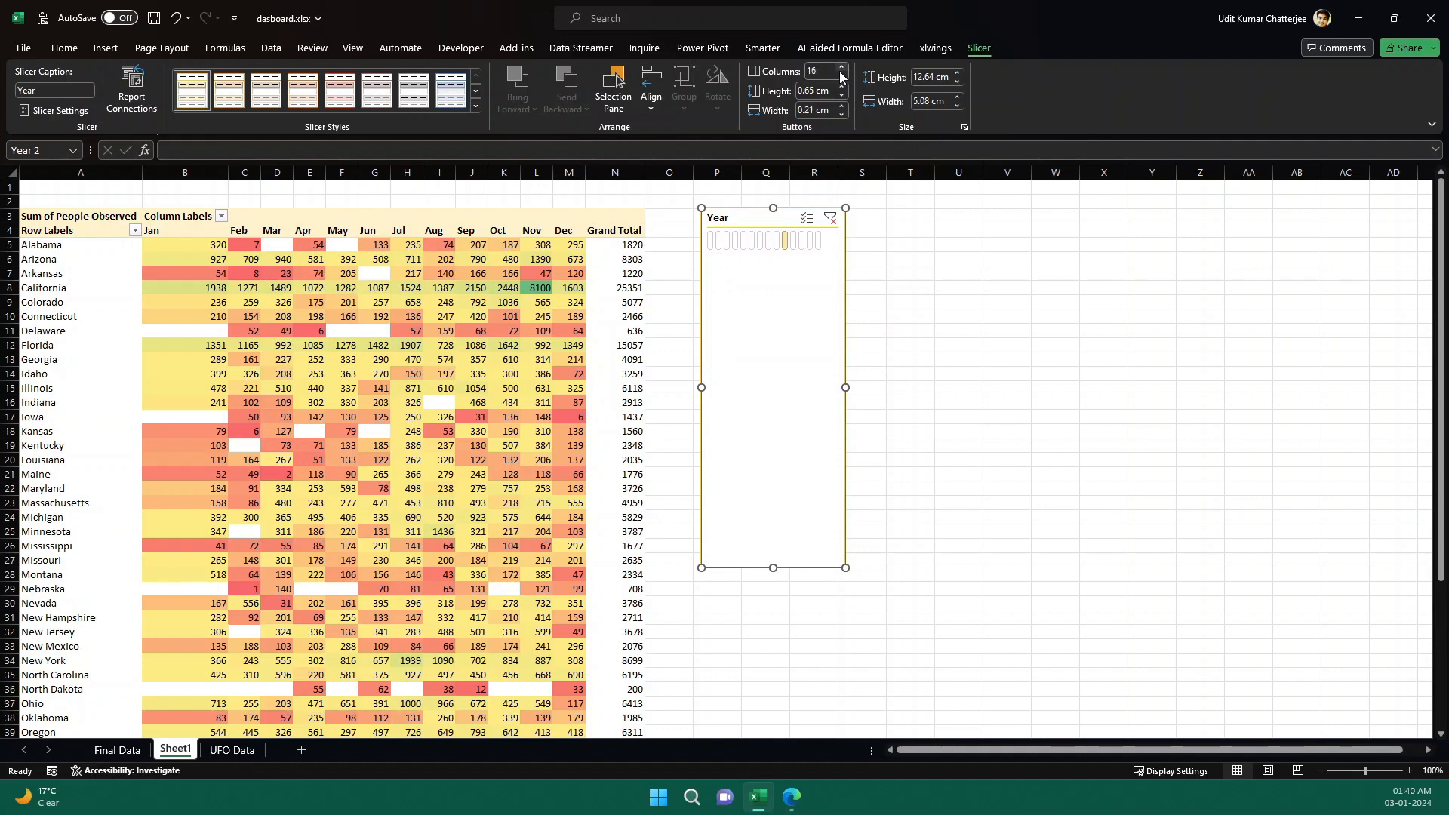
pyautogui.click(841, 76)
pyautogui.click(840, 76)
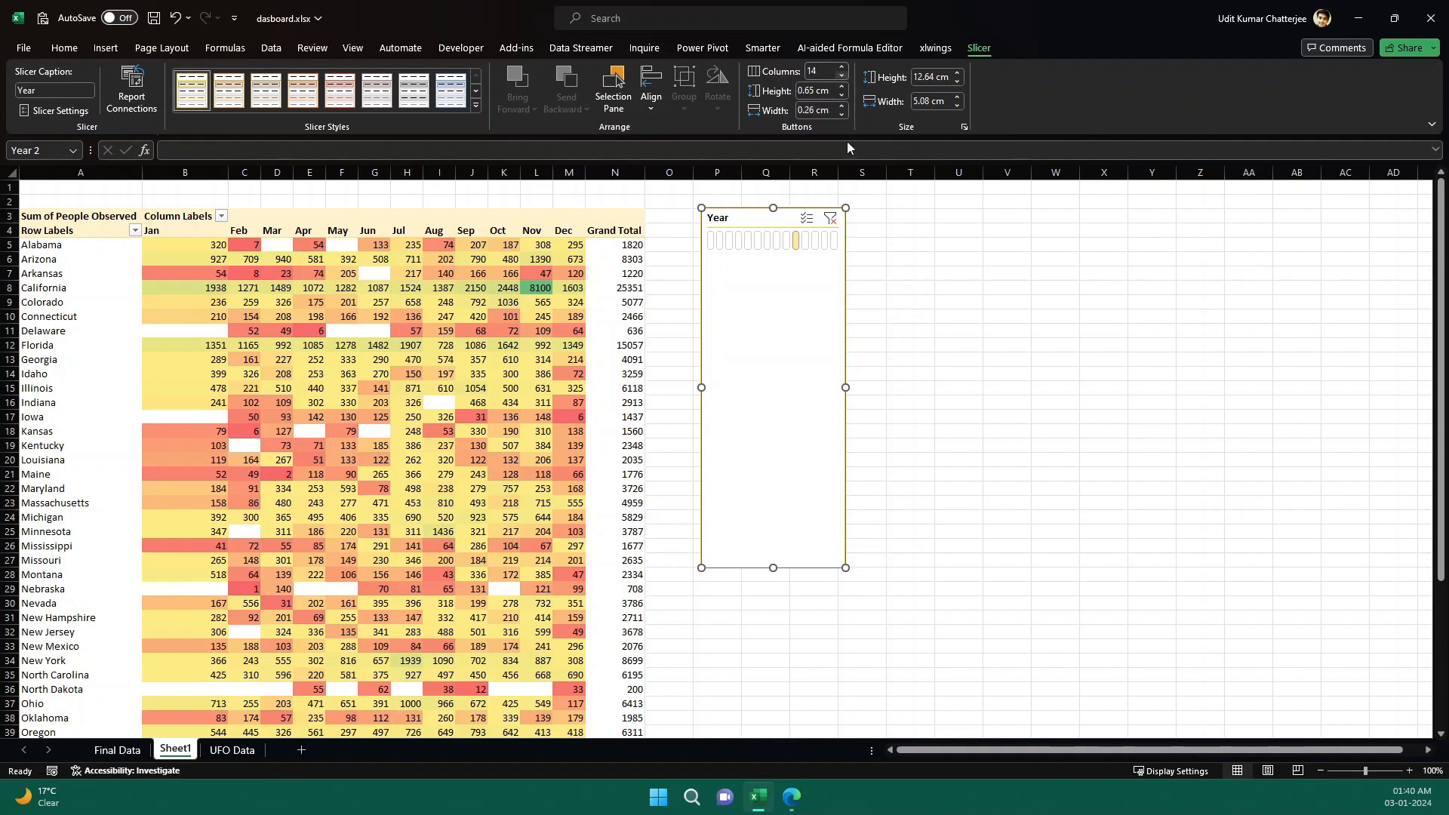
# Resize the Year slicer into a single wide row about 23.9 cm wide and 2.1 cm tall above the table's right side.
pyautogui.moveTo(845, 387); pyautogui.dragTo(1142, 380)
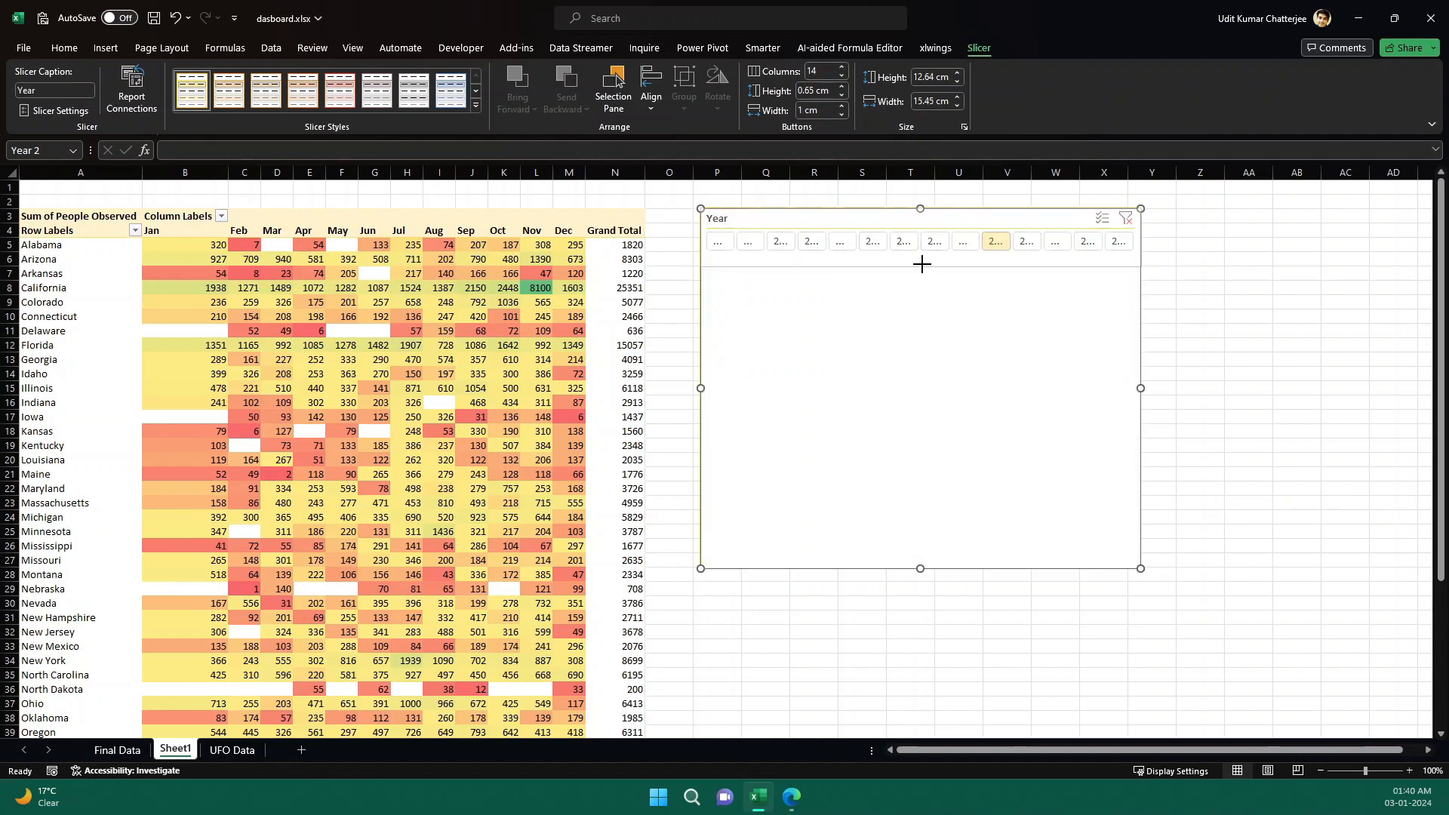
pyautogui.moveTo(922, 264); pyautogui.dragTo(921, 264)
pyautogui.moveTo(1142, 239); pyautogui.dragTo(1381, 249)
pyautogui.moveTo(895, 221); pyautogui.dragTo(852, 220)
# Filter the pivot table by individual years using the reshaped Year slicer.
pyautogui.click(732, 243)
pyautogui.keyDown('ctrl'); pyautogui.click(824, 244); pyautogui.keyUp('ctrl')
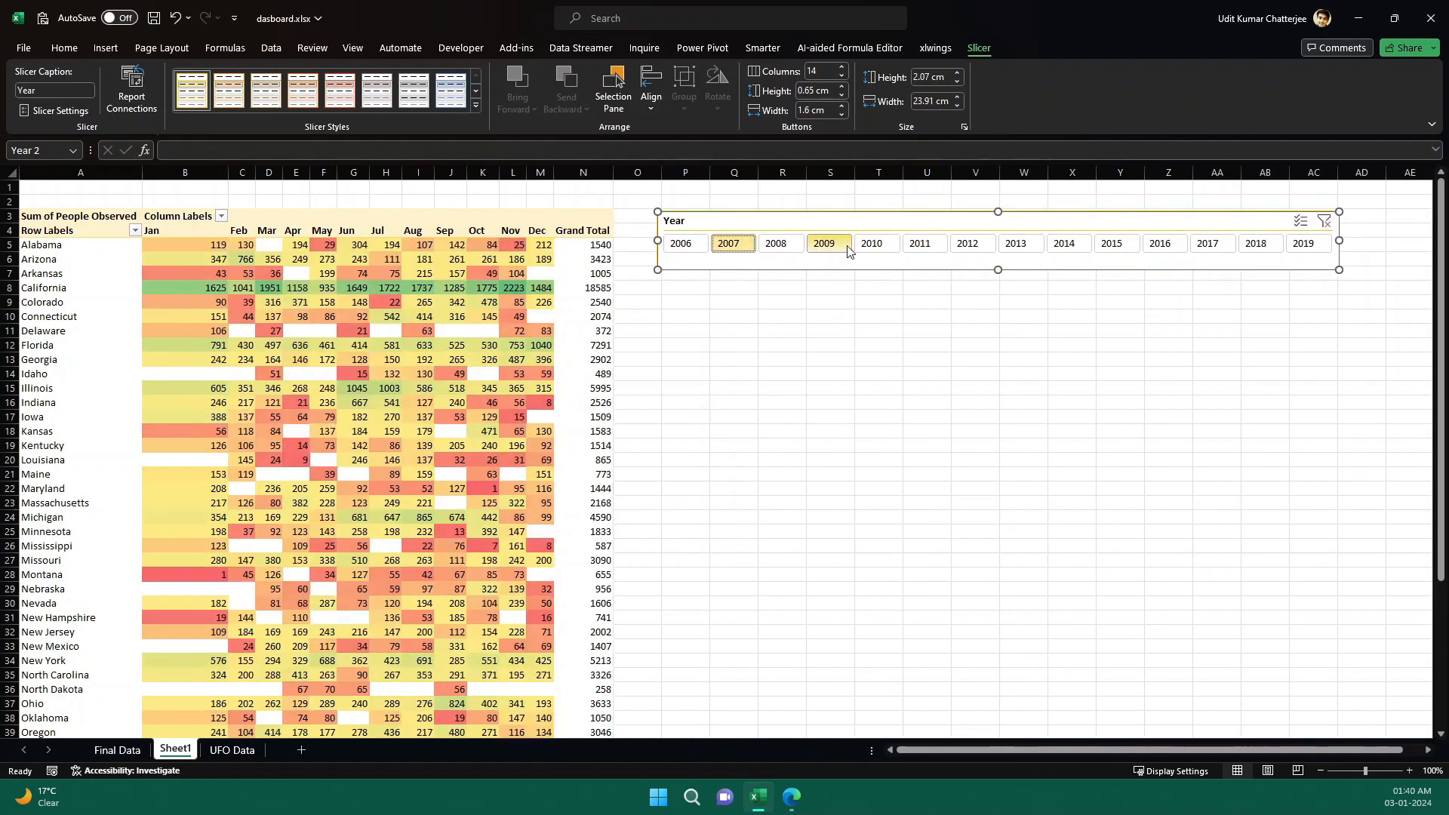
pyautogui.click(844, 247)
pyautogui.click(871, 243)
pyautogui.click(921, 244)
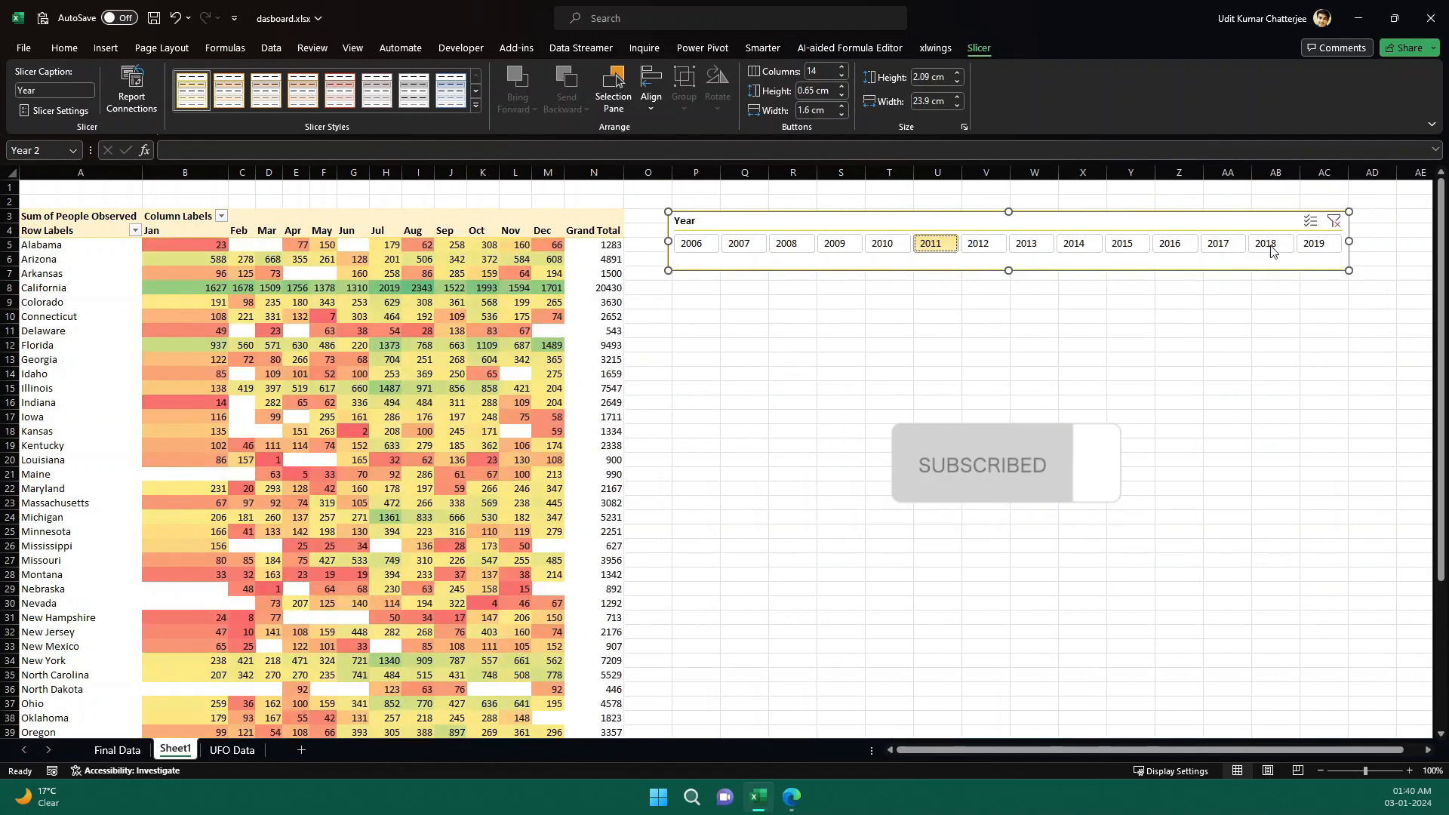
# Enable multi-select to combine several years in the slicer, then clear the filter and select only 2019.
pyautogui.click(1310, 221)
pyautogui.click(884, 247)
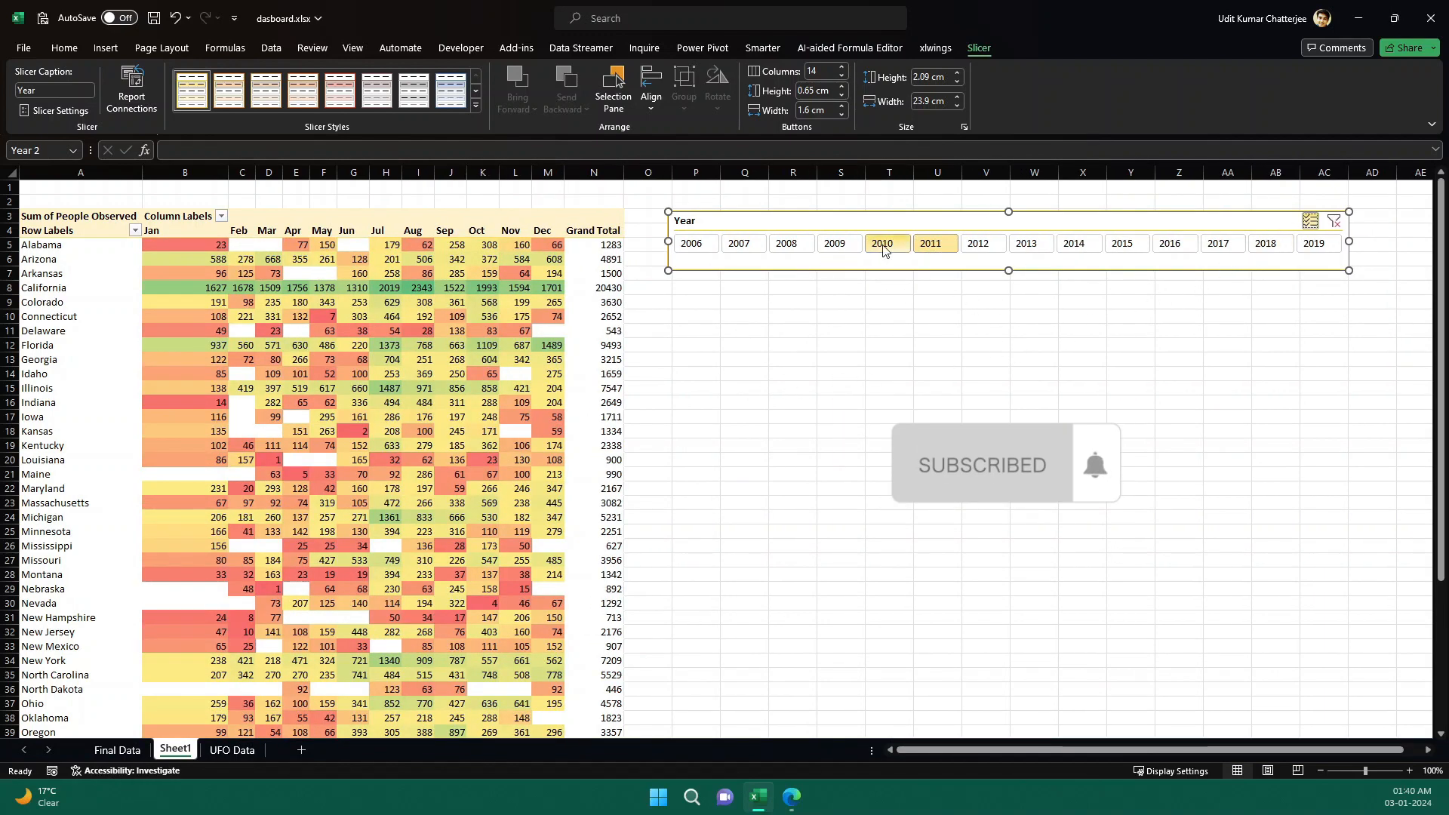
pyautogui.click(846, 248)
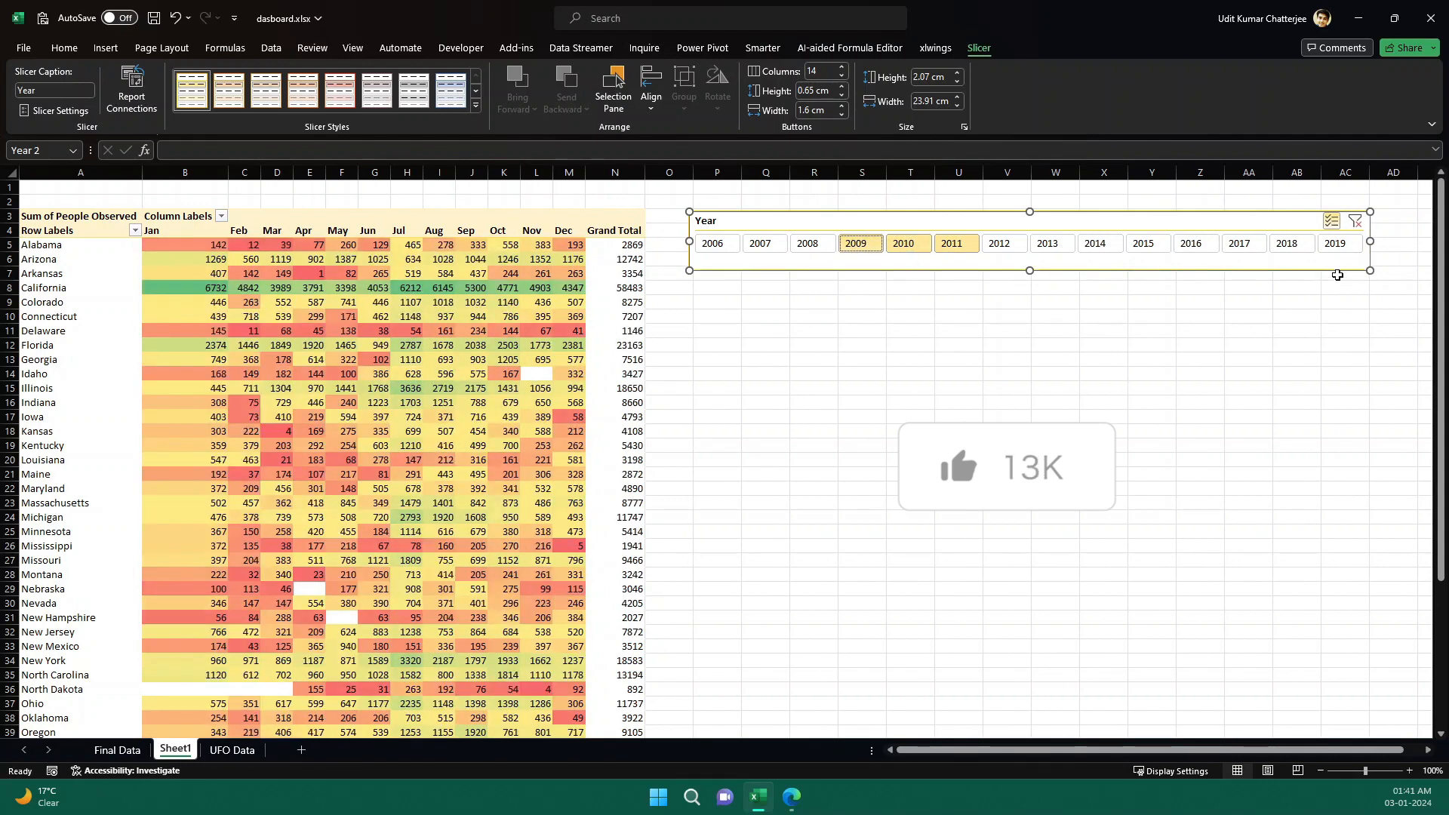
pyautogui.click(1342, 246)
pyautogui.click(1296, 246)
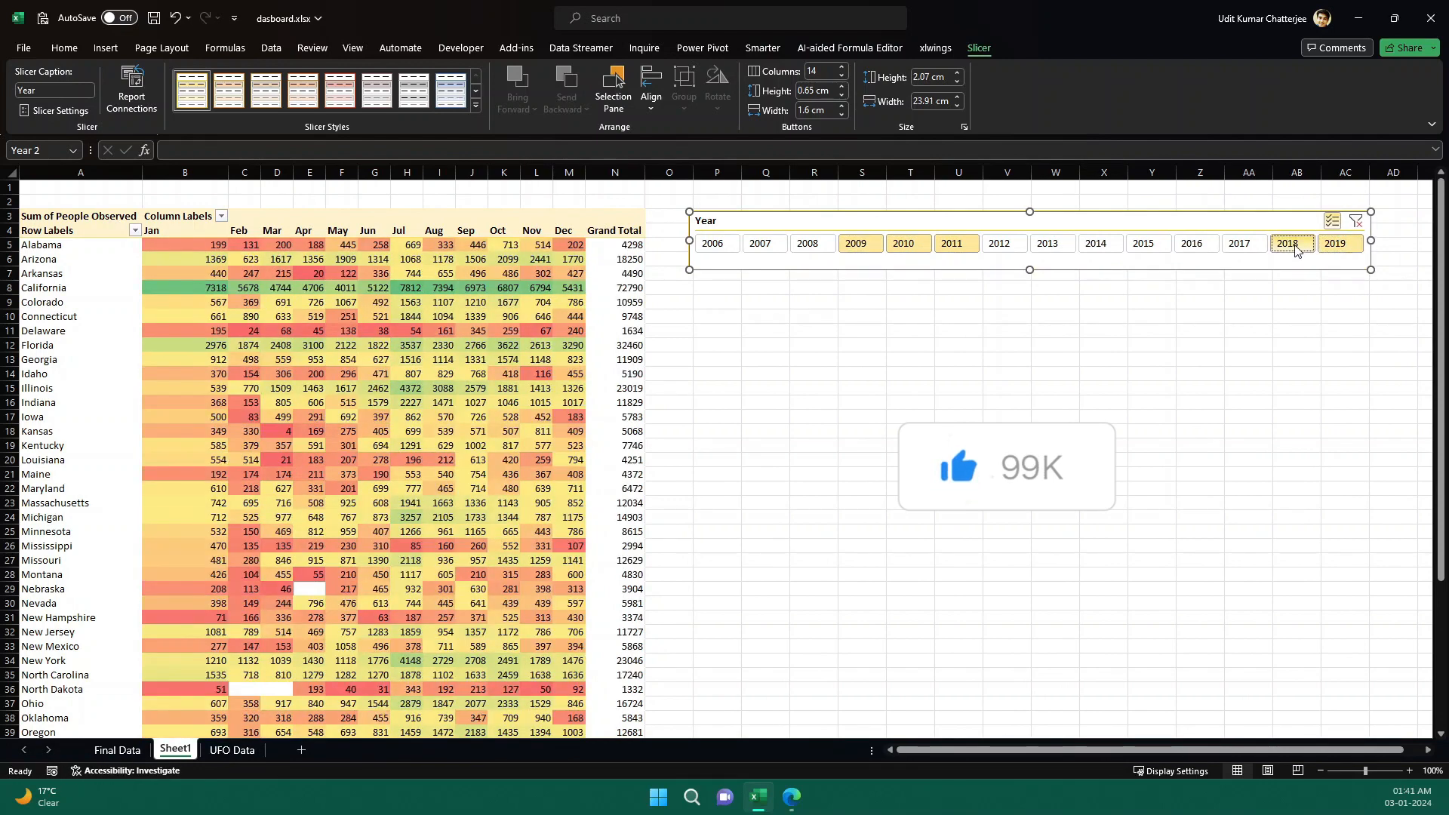
pyautogui.click(1239, 246)
pyautogui.click(1192, 246)
pyautogui.click(1145, 246)
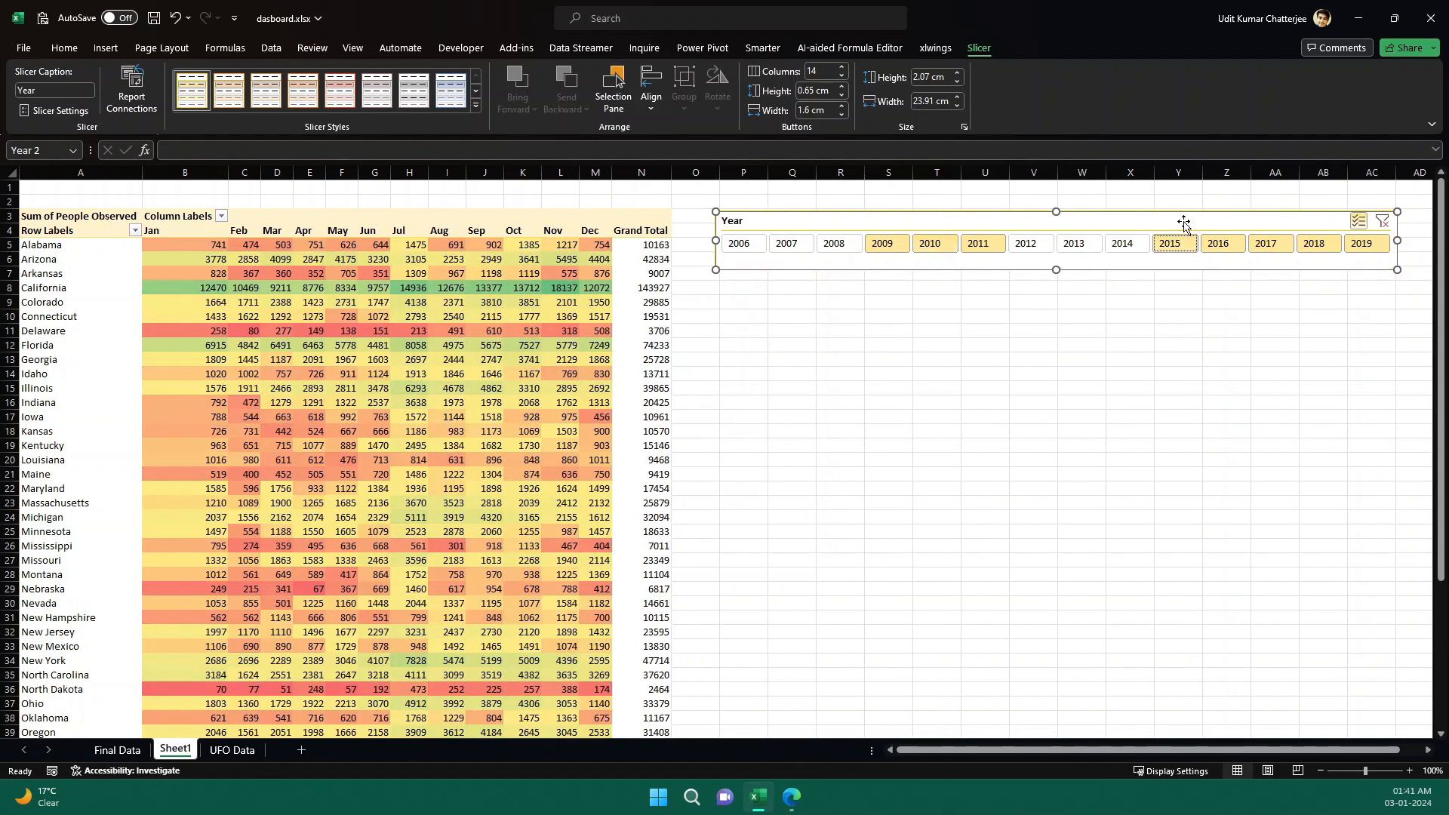
pyautogui.click(1387, 226)
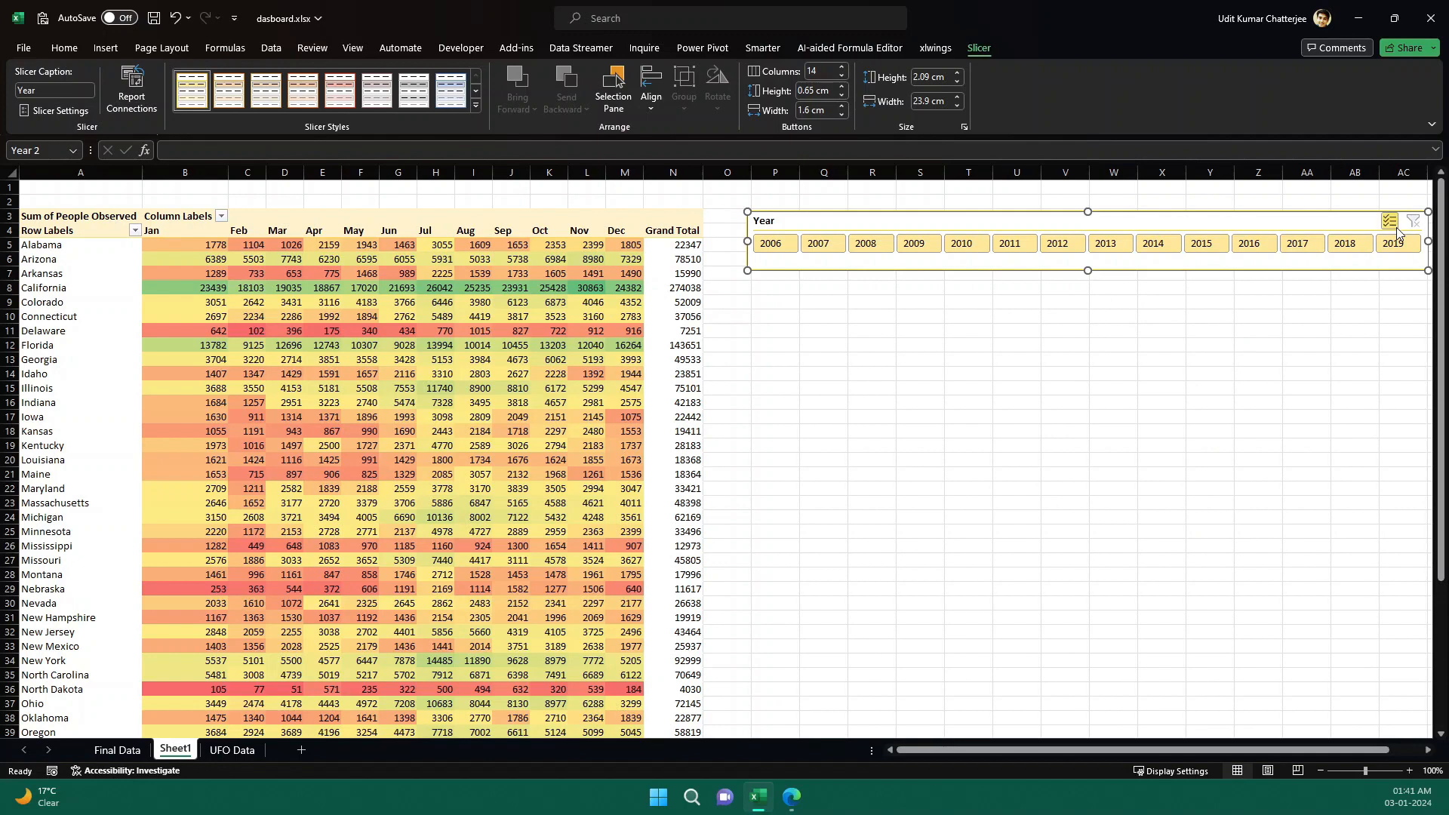
pyautogui.click(1387, 249)
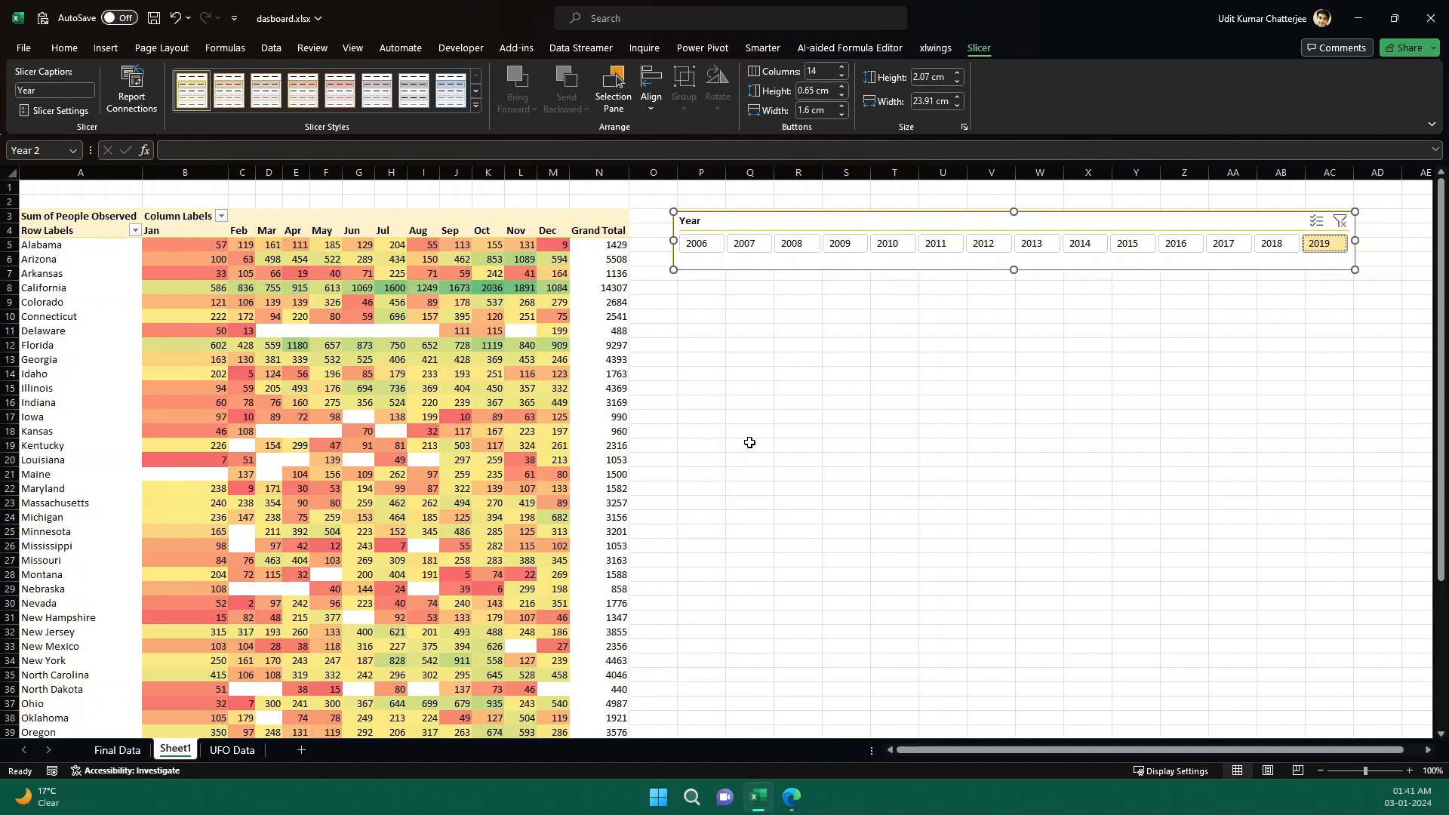
# Return to the Final Data report sheet to compare the layouts.
pyautogui.click(117, 750)
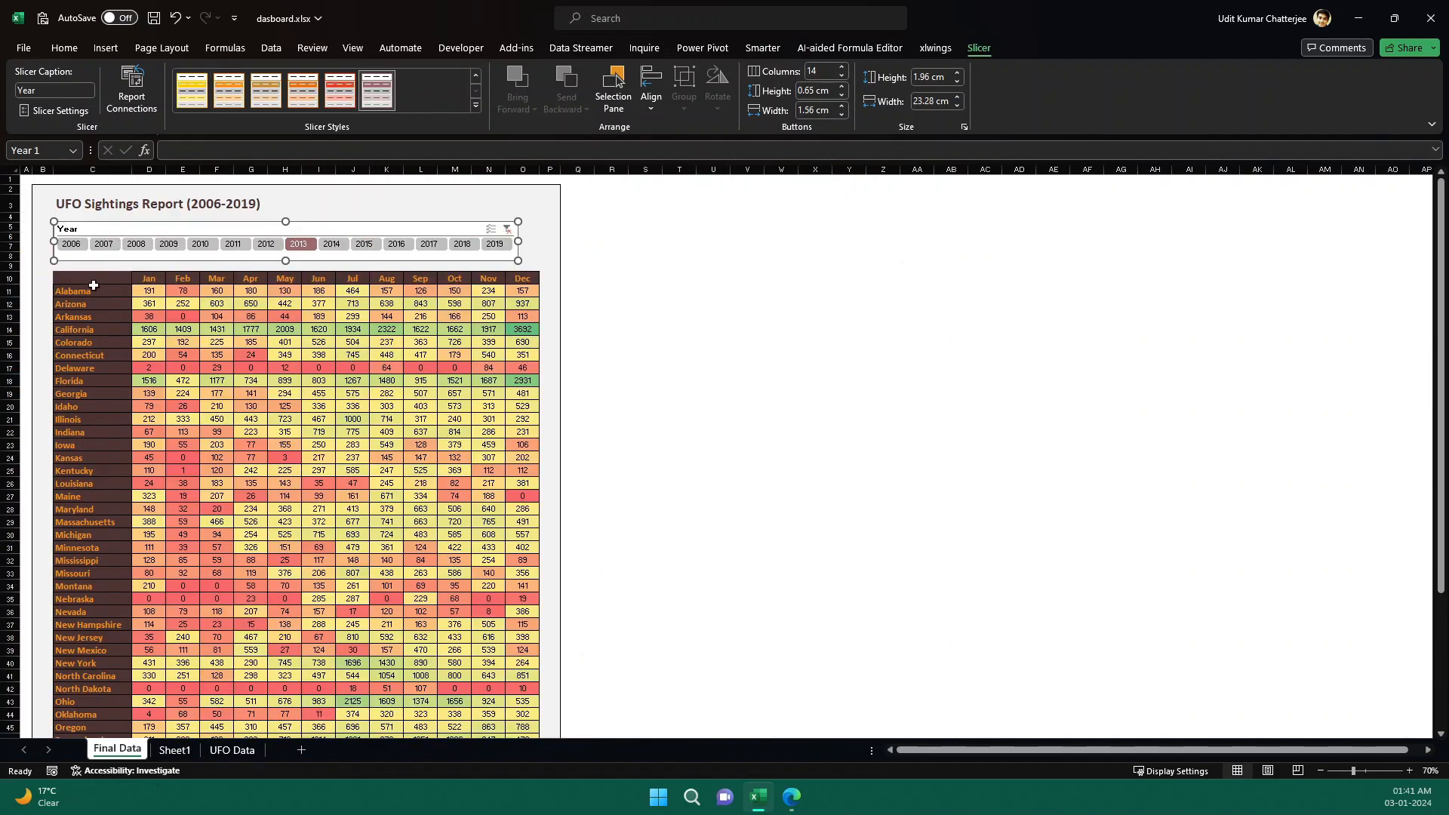
pyautogui.moveTo(97, 301); pyautogui.dragTo(90, 510)
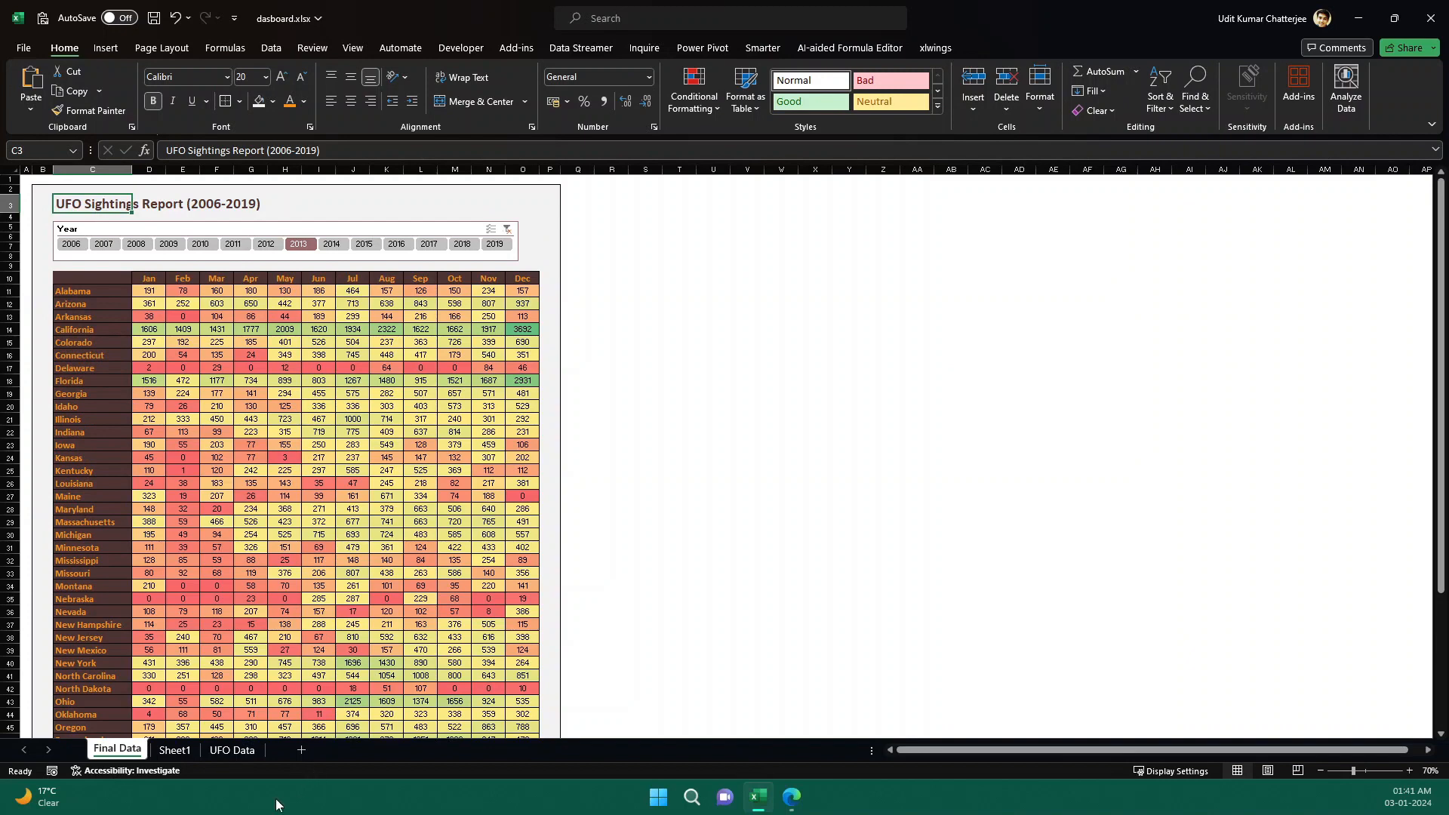
# Copy the pivot table's state labels and monthly People Observed values, without the grand totals, from Sheet1.
pyautogui.click(219, 751)
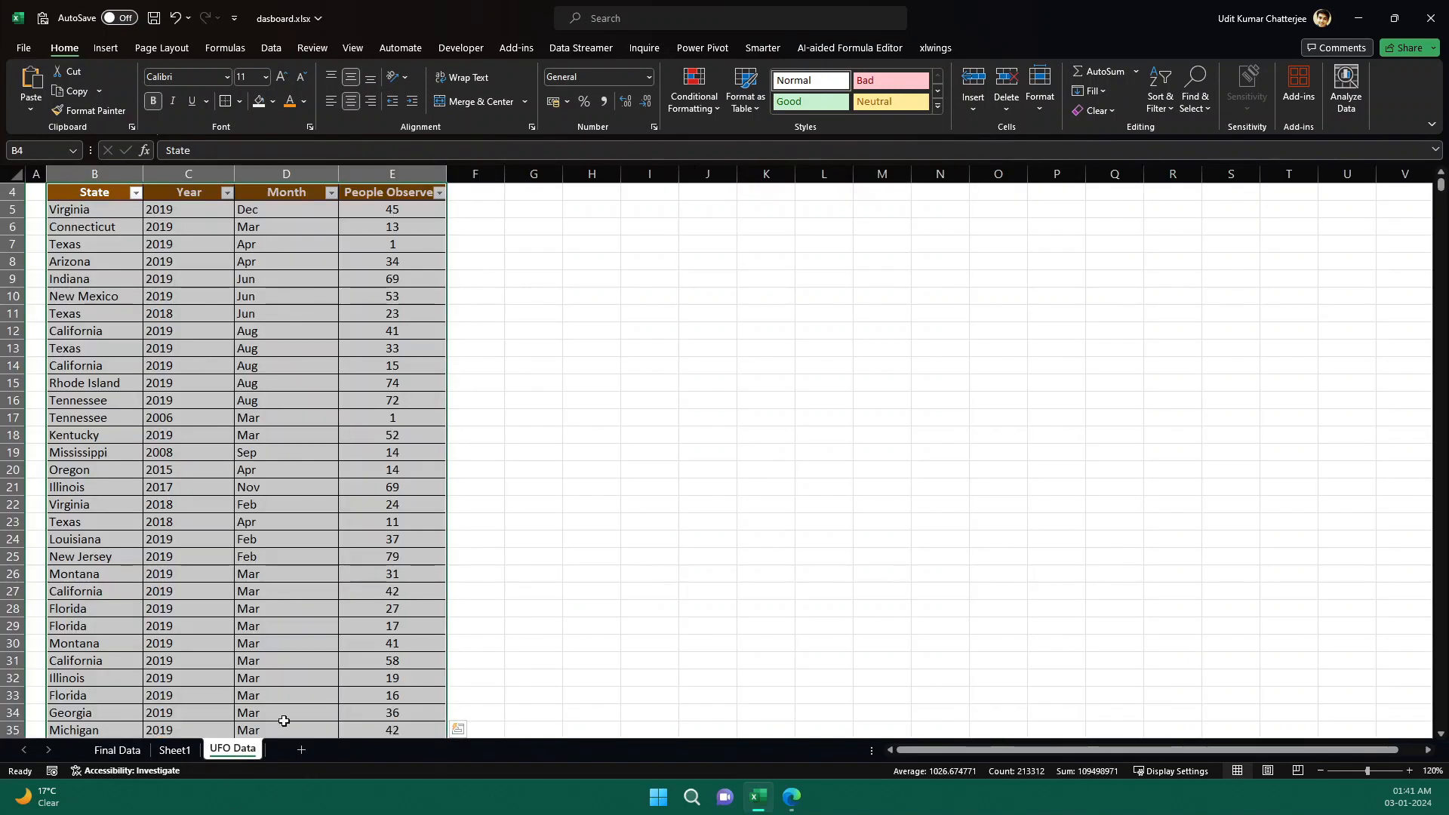
pyautogui.click(175, 750)
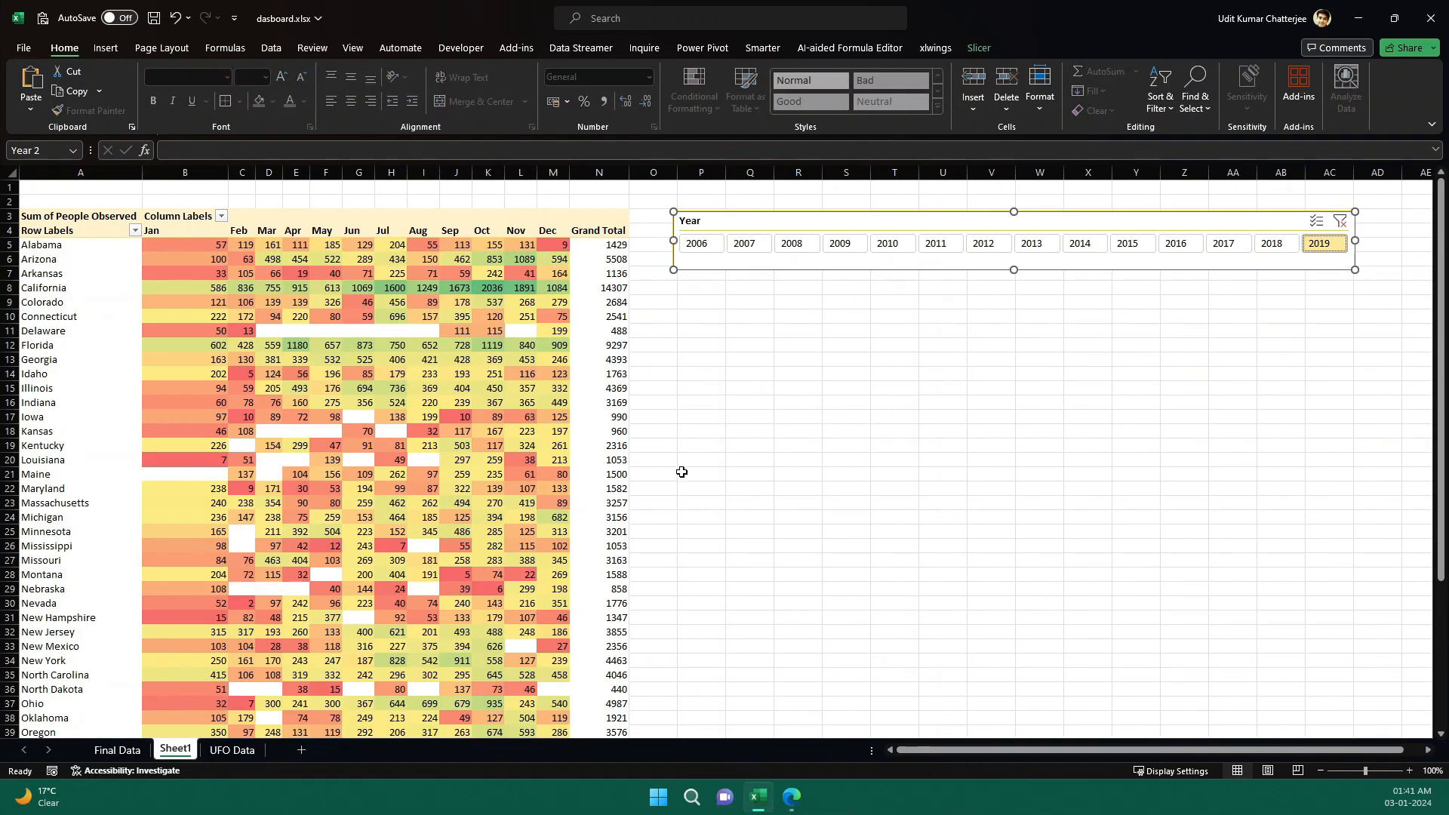
pyautogui.click(83, 236)
pyautogui.hotkey('shift', 'Right')
pyautogui.hotkey('shift', 'Right')
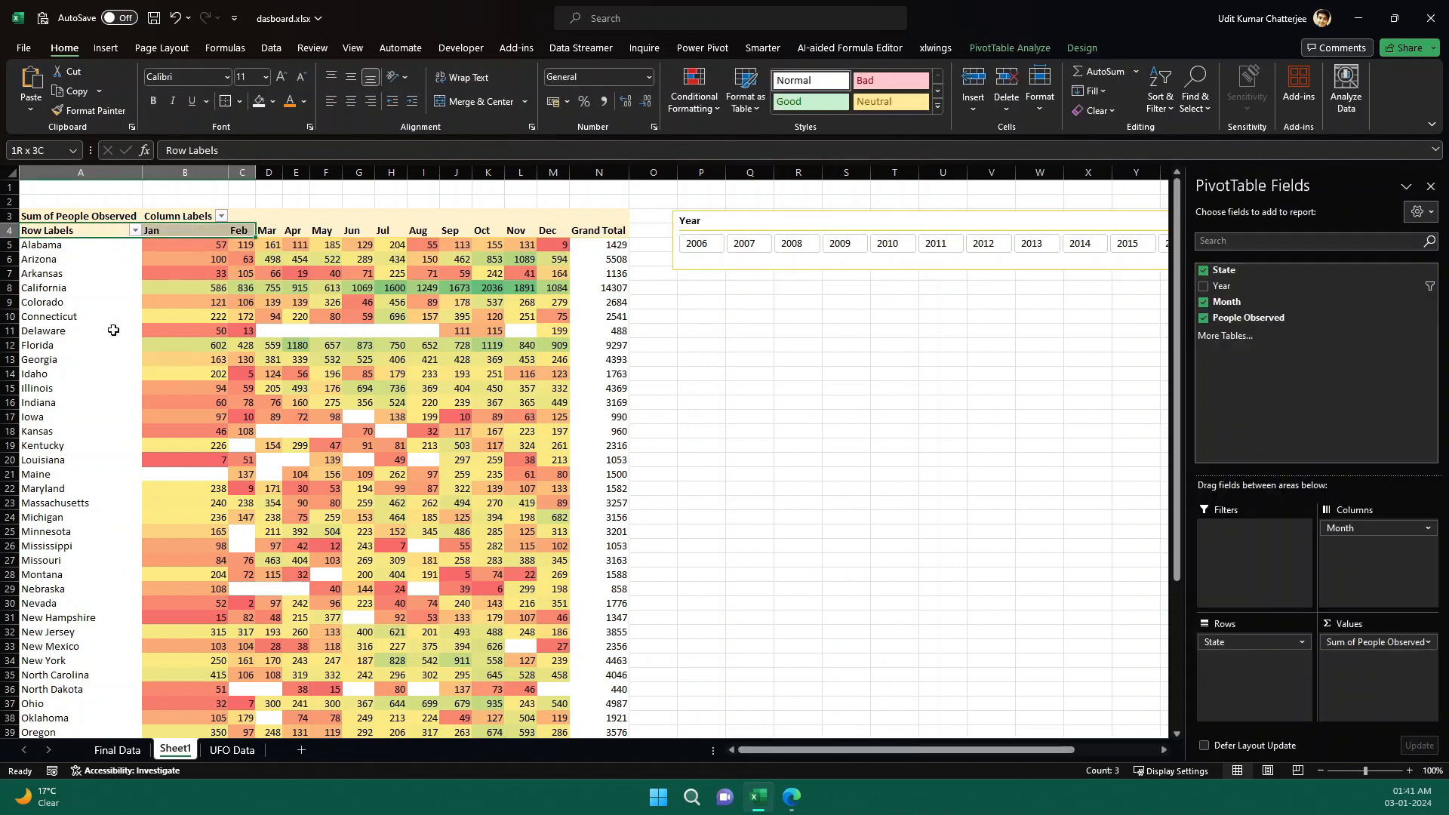
pyautogui.hotkey('shift', 'Right')
pyautogui.hotkey('shift', 'Right')
pyautogui.hotkey('shift', 'Right')
pyautogui.hotkey('shift', 'Right')
pyautogui.hotkey('shift', 'Right')
pyautogui.hotkey('shift', 'Right')
pyautogui.hotkey('shift', 'Right')
pyautogui.hotkey('shift', 'Right')
pyautogui.hotkey('shift', 'Right')
pyautogui.hotkey('shift', 'Right')
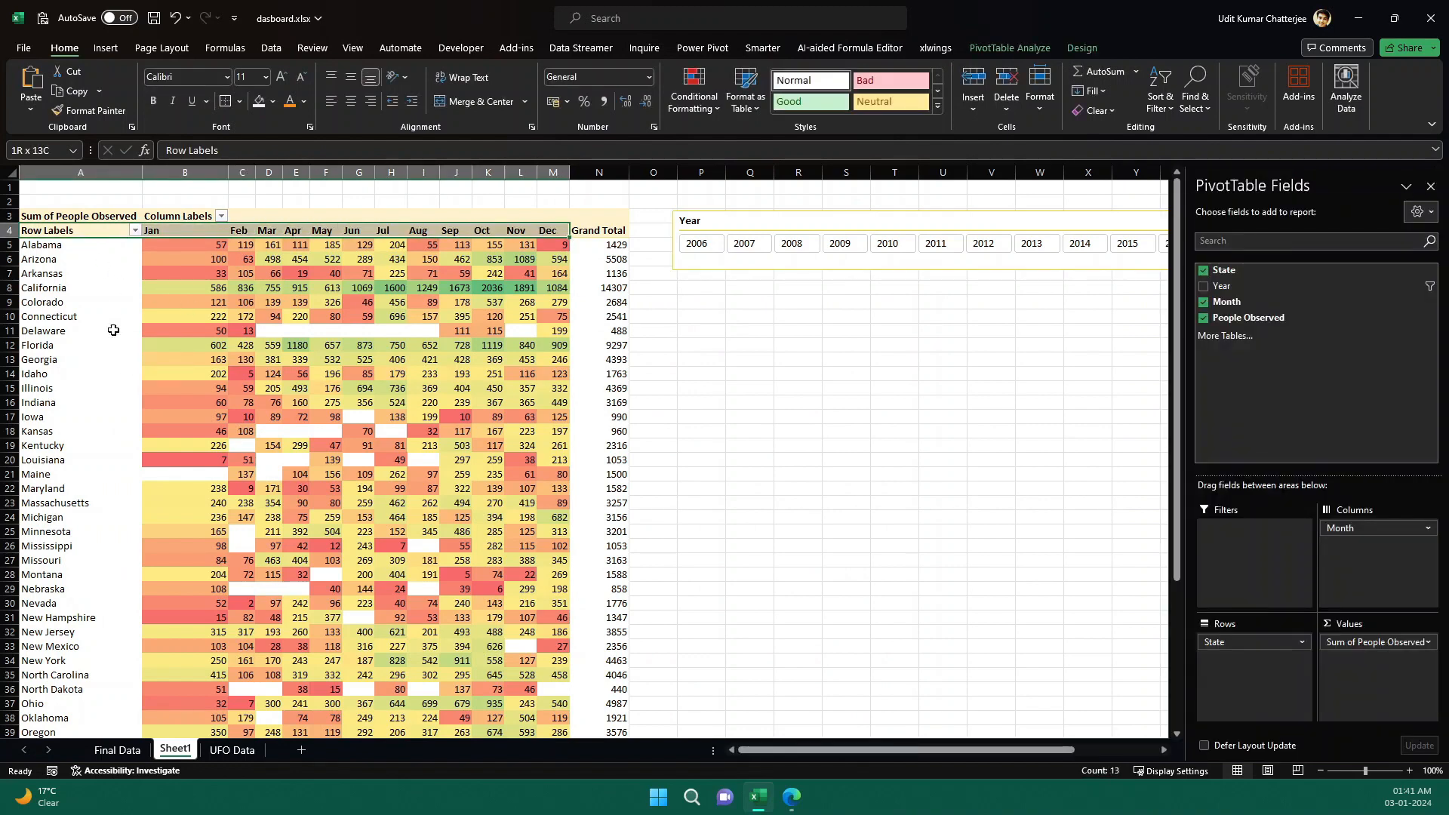
pyautogui.hotkey('ctrl', 'shift', 'Down')
pyautogui.hotkey('shift', 'Up')
pyautogui.hotkey('shift', 'Up')
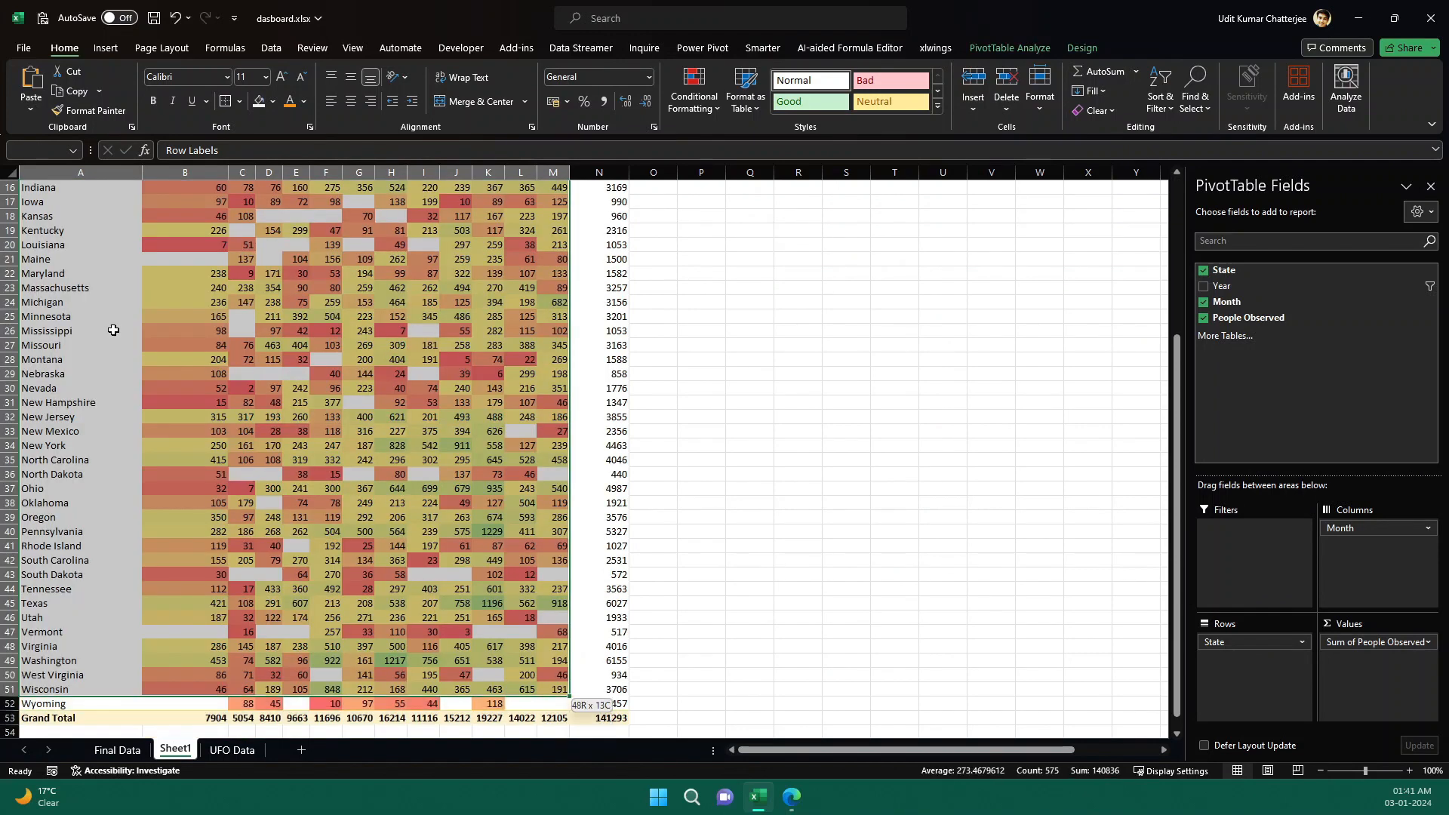
pyautogui.hotkey('shift', 'Down')
pyautogui.hotkey('ctrl', 'c')
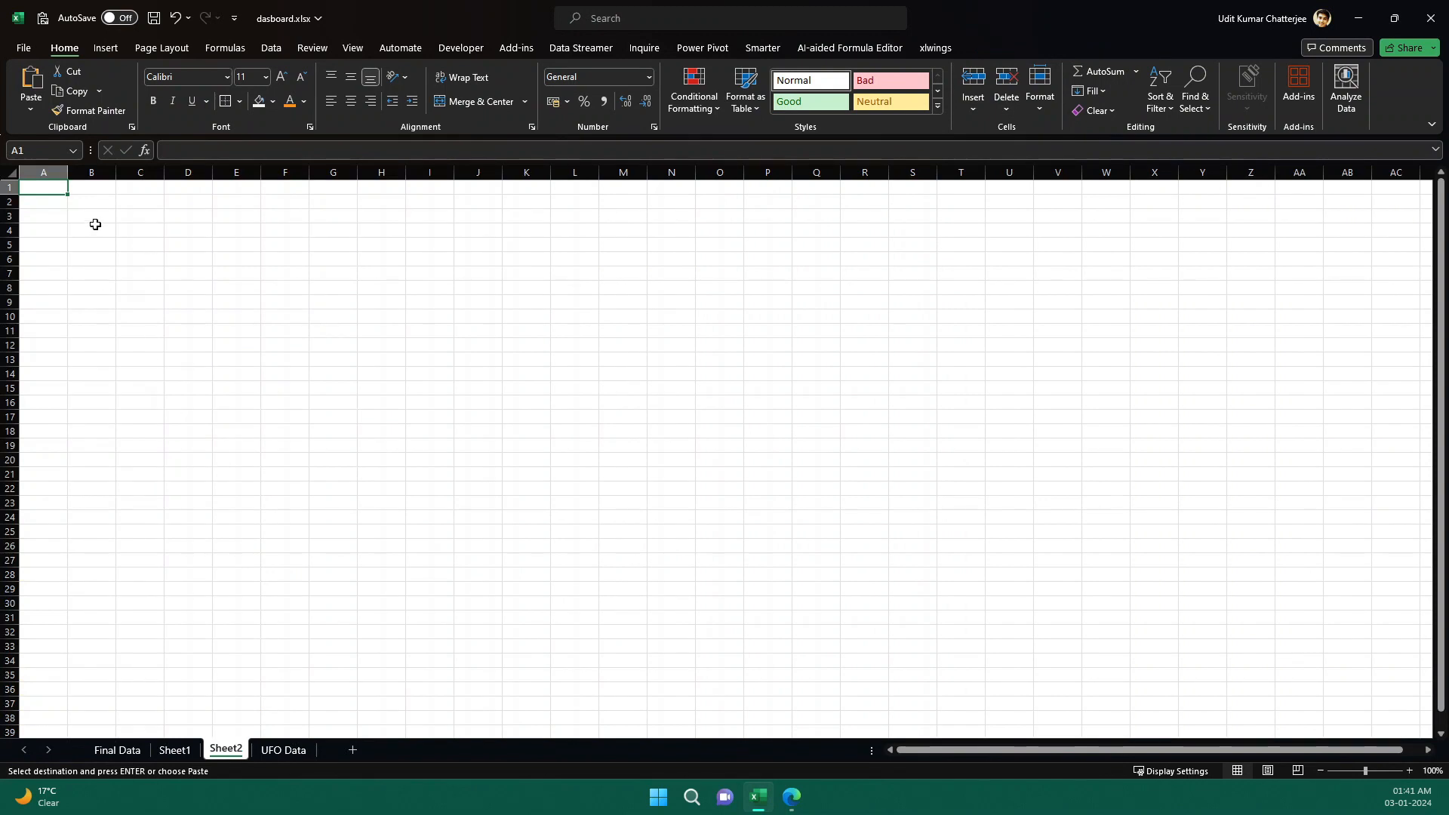
# Paste the copied range as links starting at cell B3 of the new Sheet2.
pyautogui.click(93, 221)
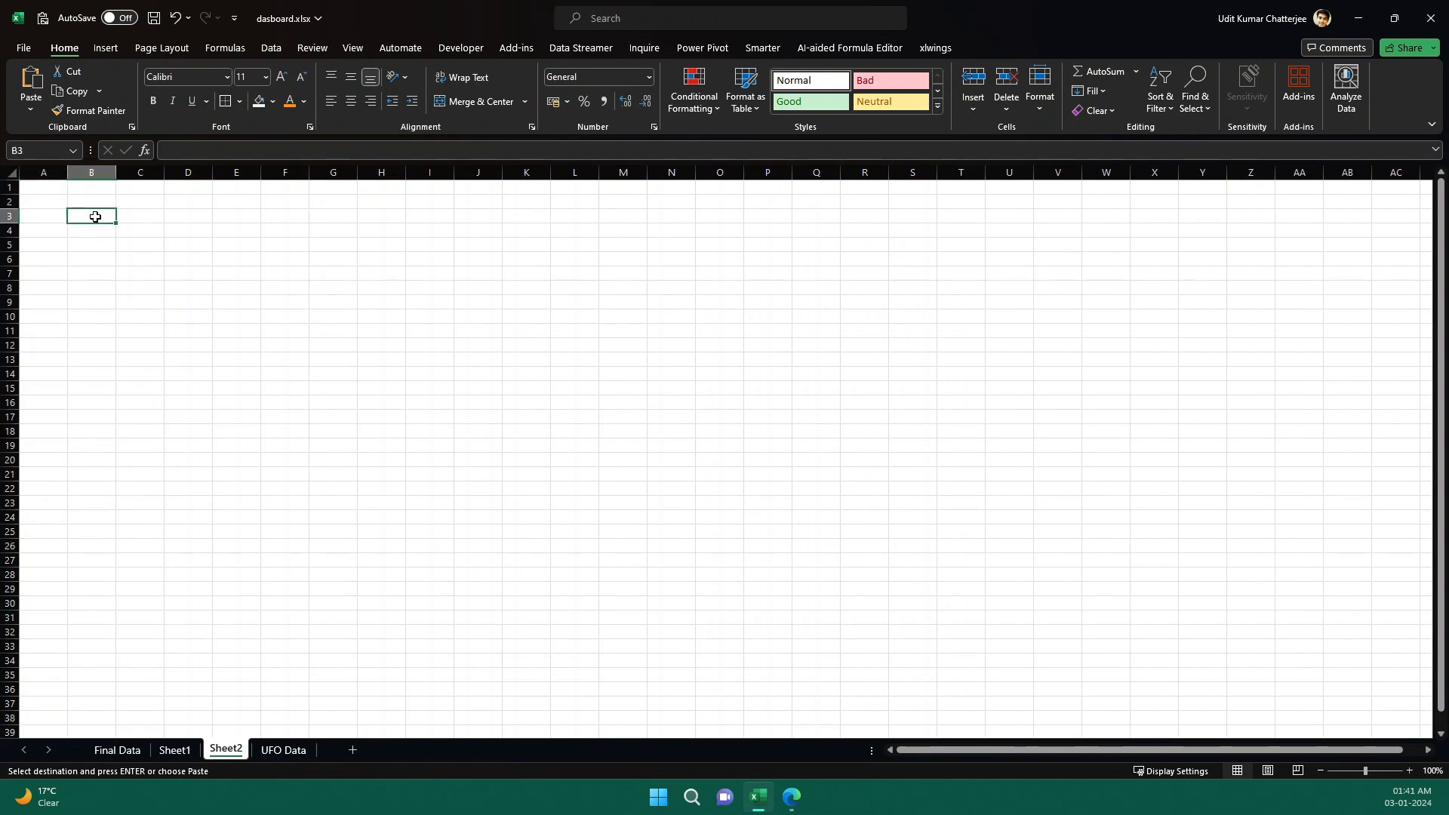
pyautogui.rightClick(95, 218)
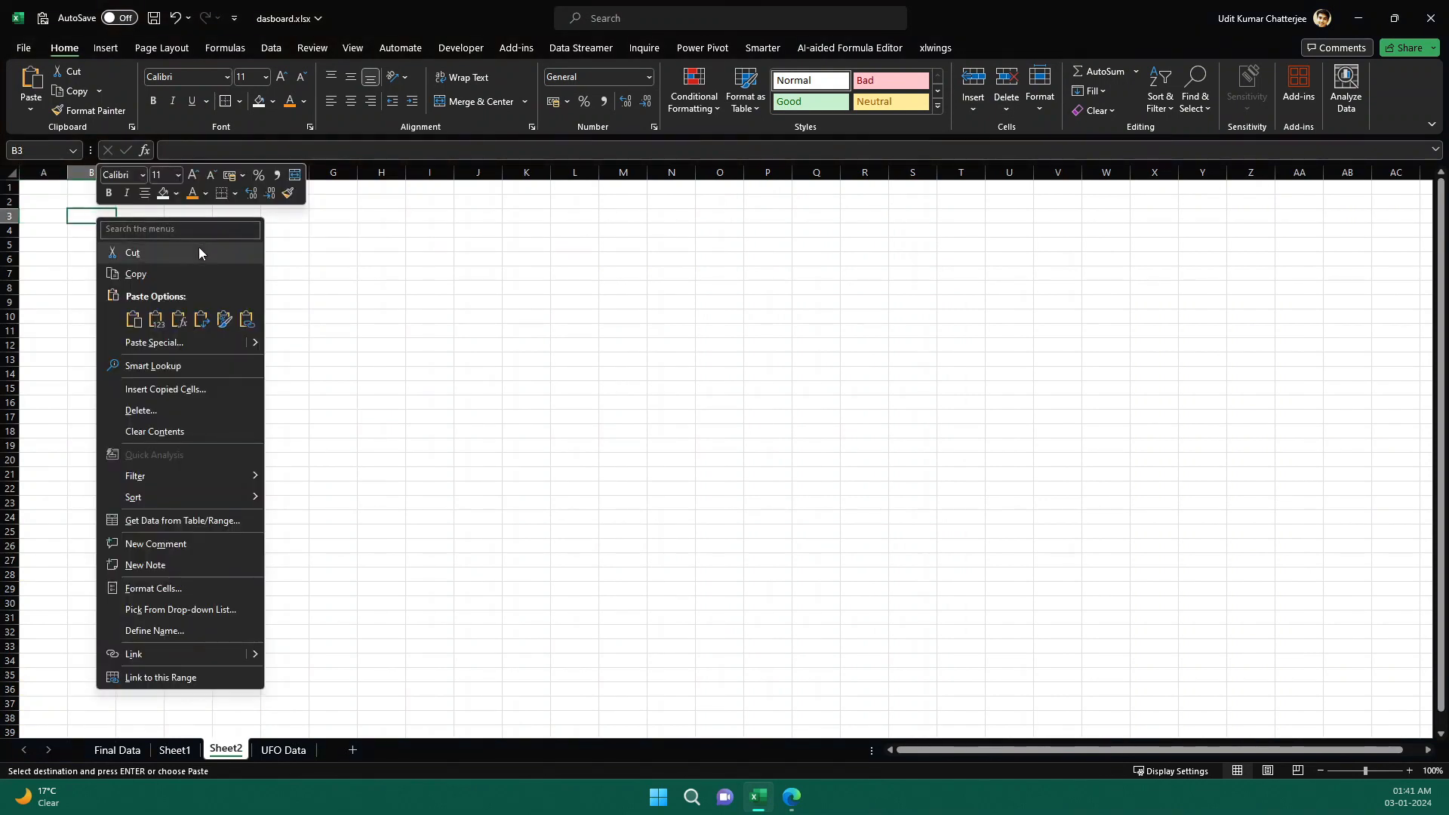
pyautogui.click(246, 321)
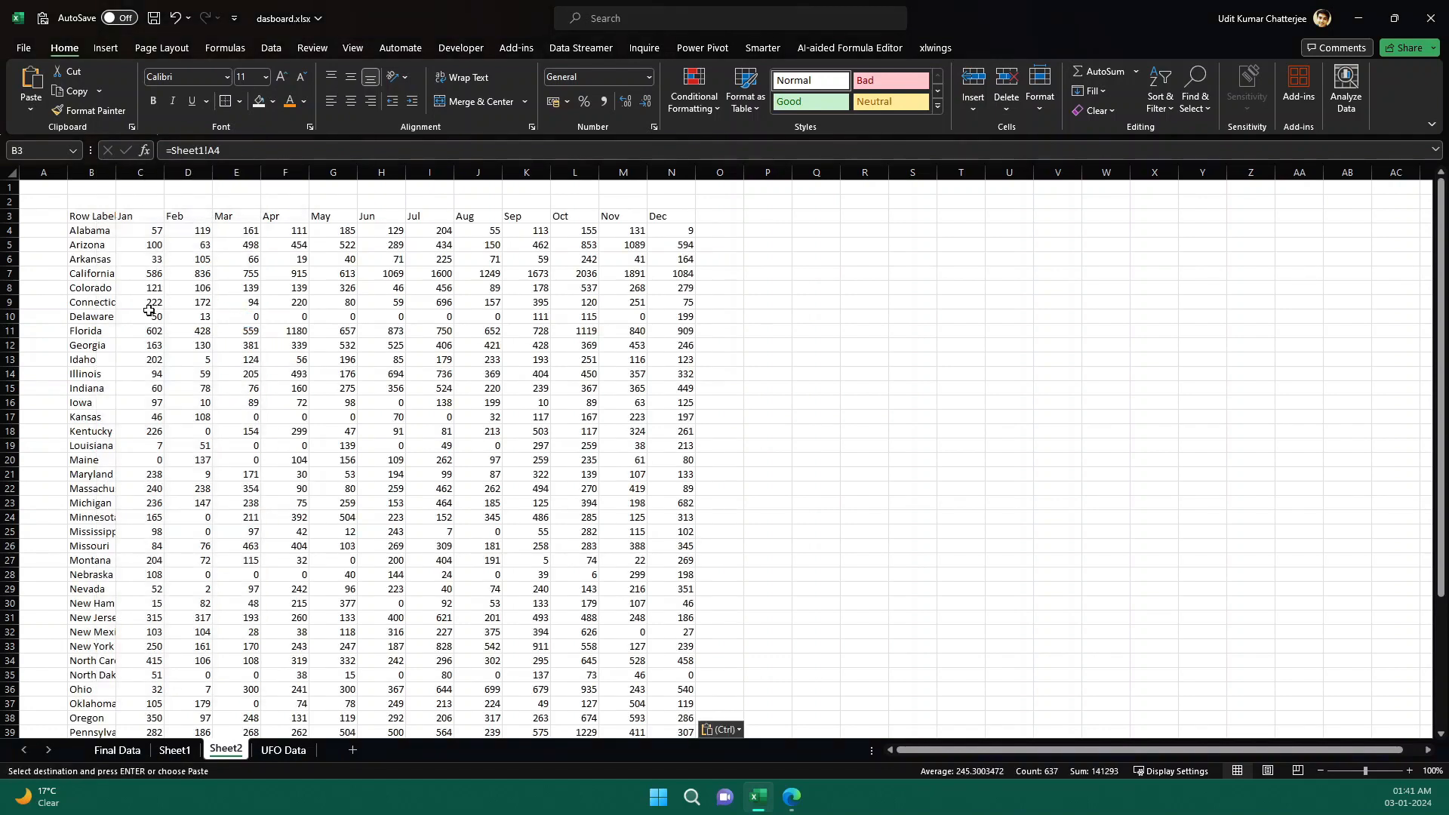
# Inspect the linked cells' formulas on Sheet2 and compare them with the pivot table on Sheet1.
pyautogui.click(149, 311)
pyautogui.click(151, 388)
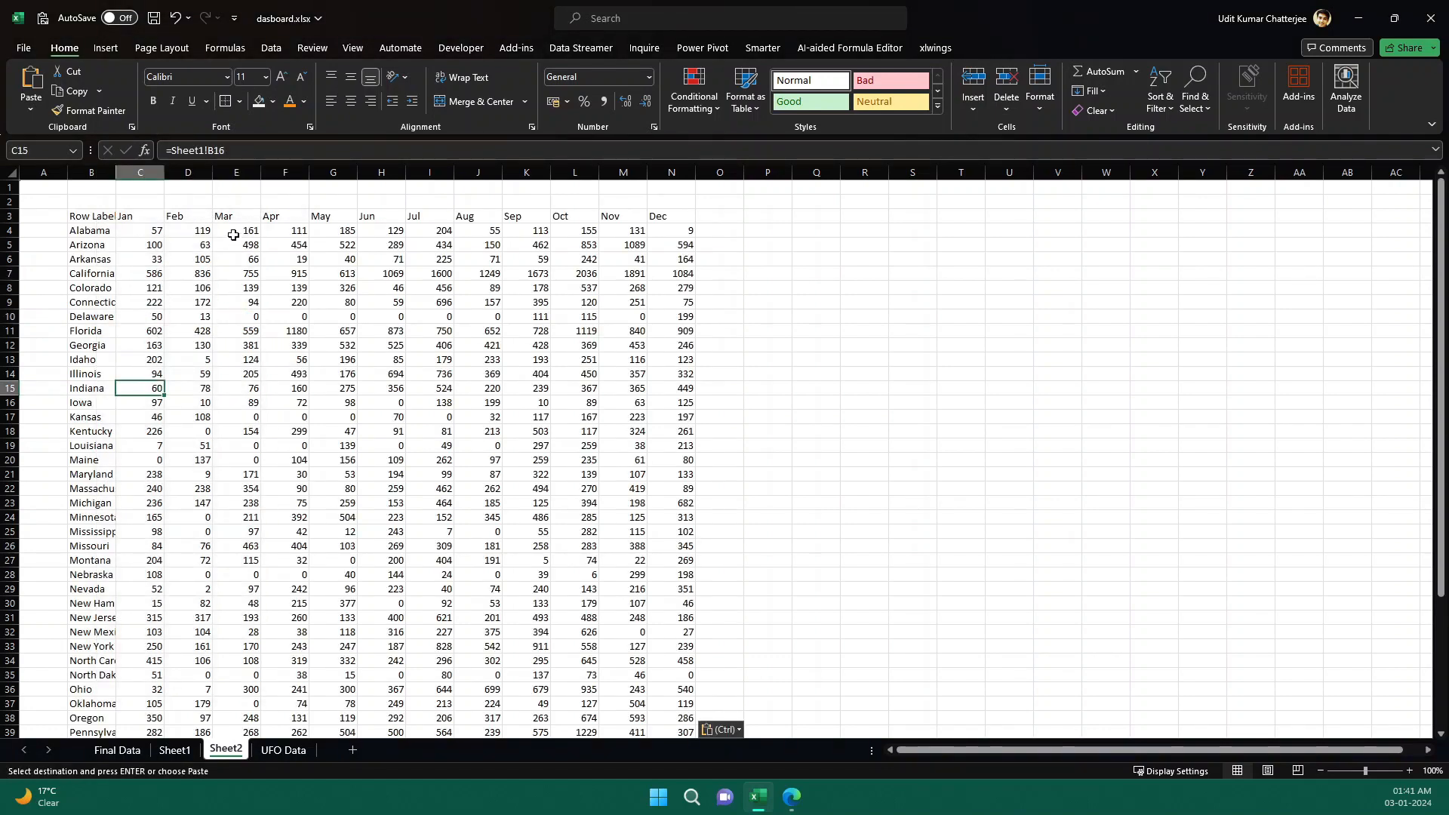
pyautogui.click(280, 751)
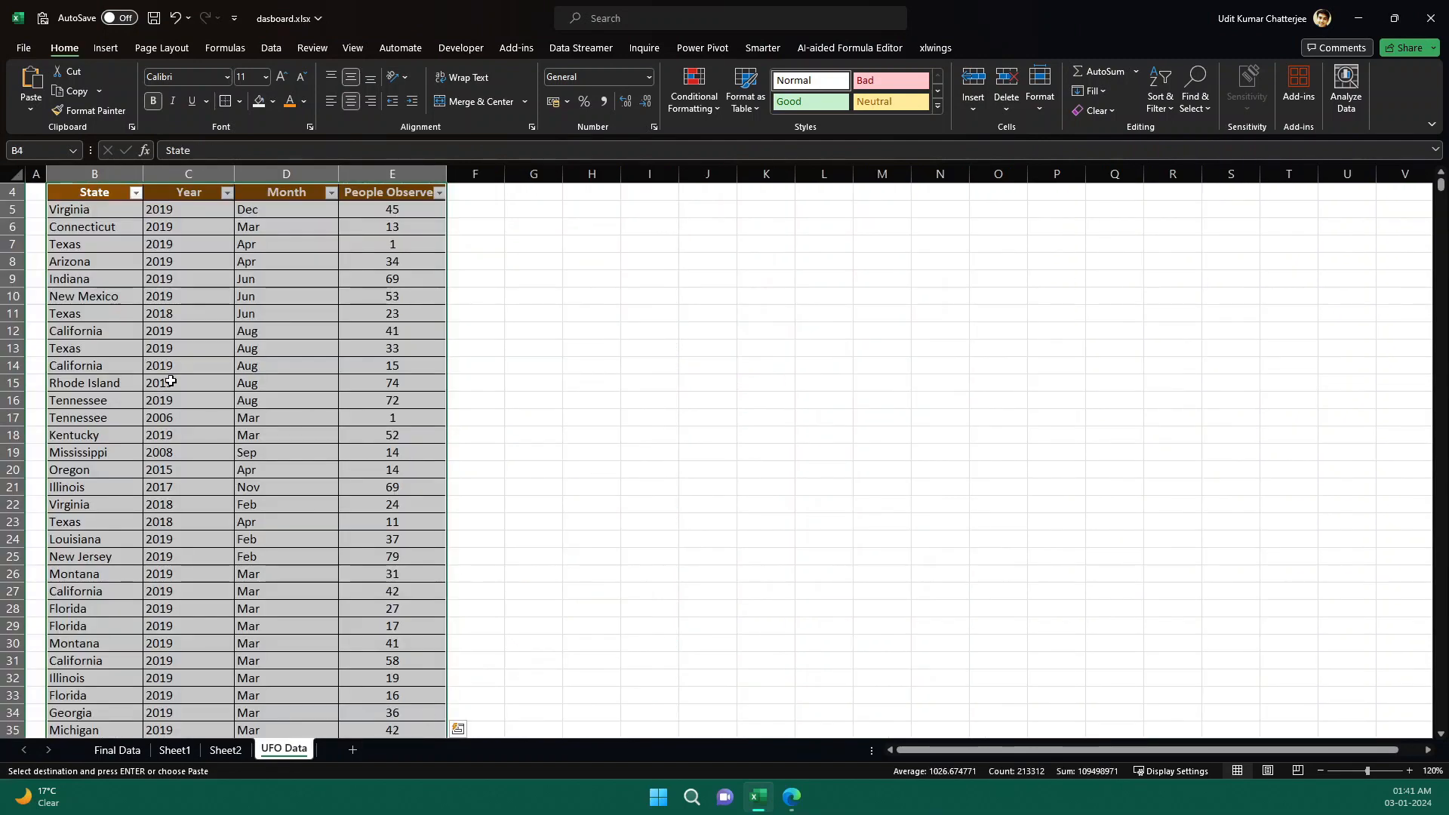
pyautogui.click(225, 751)
pyautogui.click(175, 751)
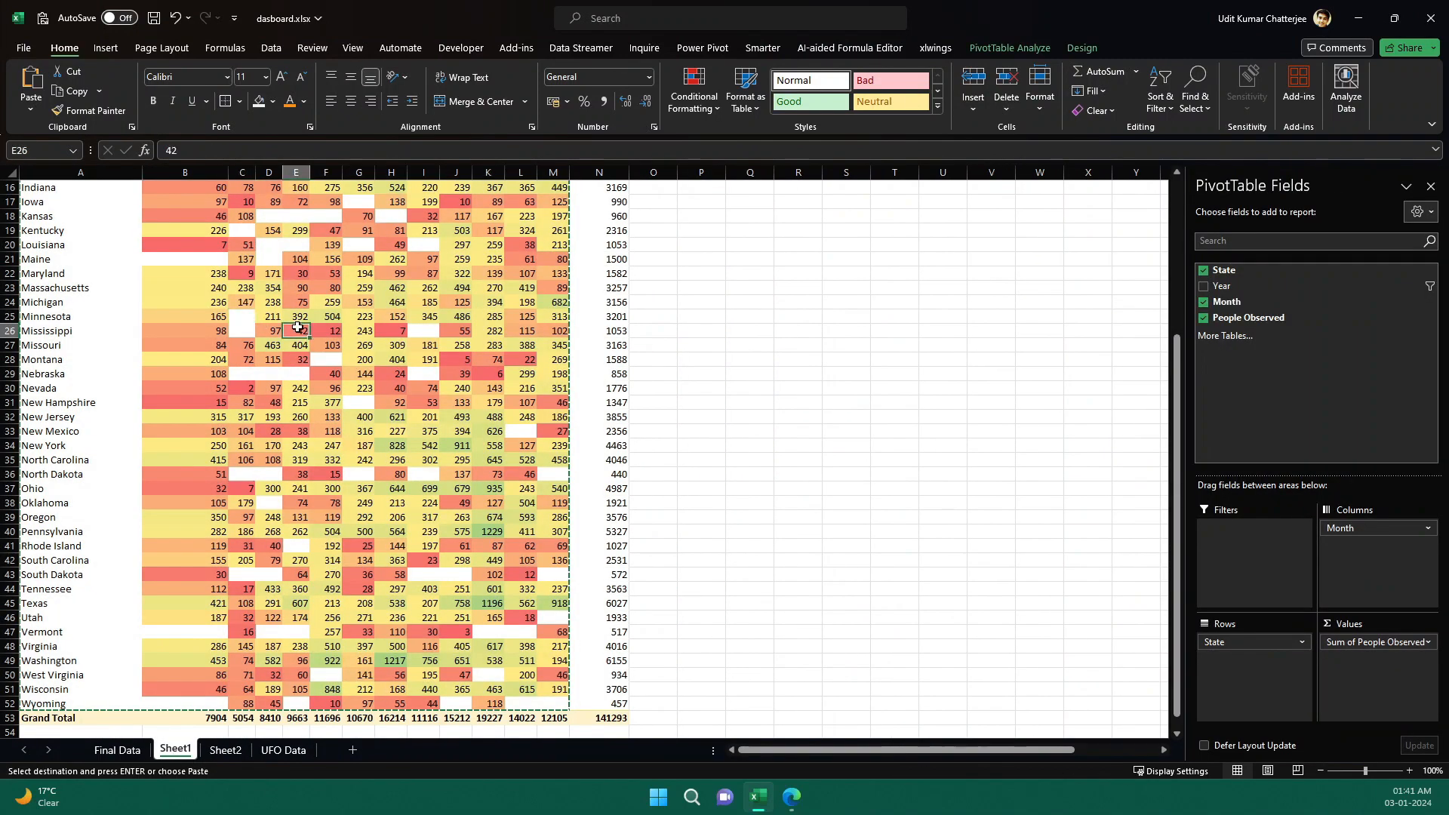
pyautogui.click(225, 750)
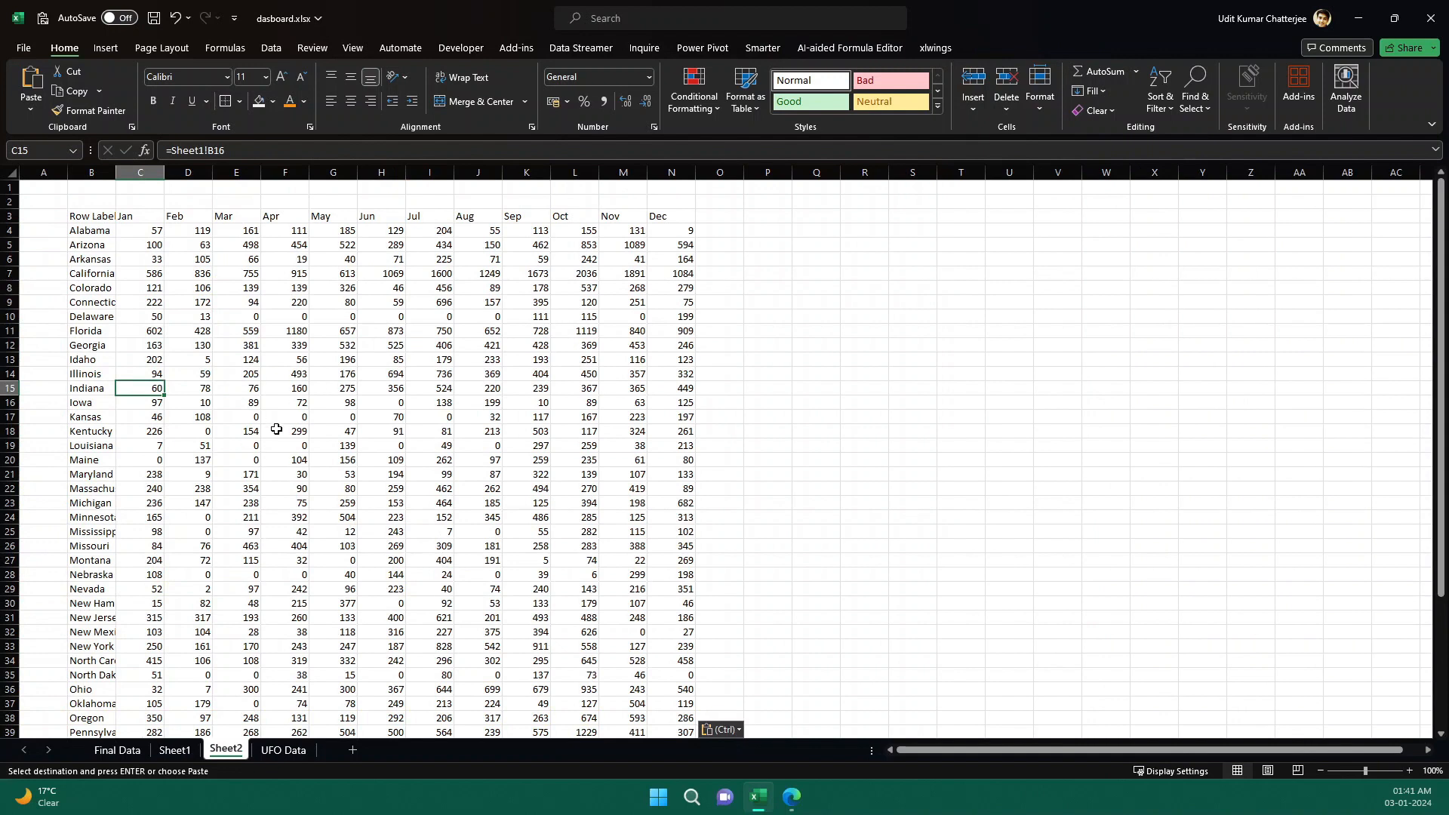
pyautogui.click(306, 389)
pyautogui.click(302, 458)
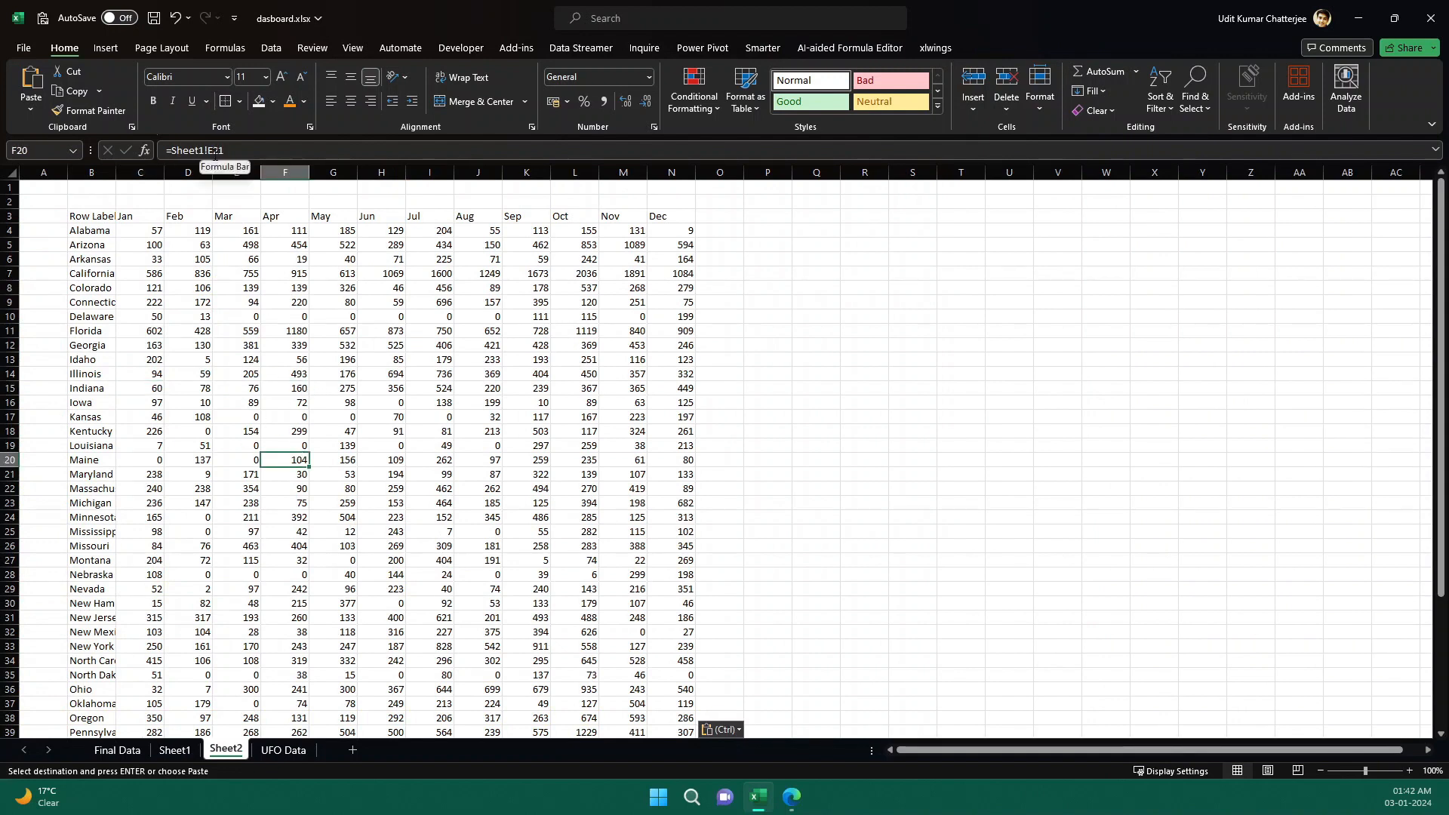
pyautogui.click(440, 333)
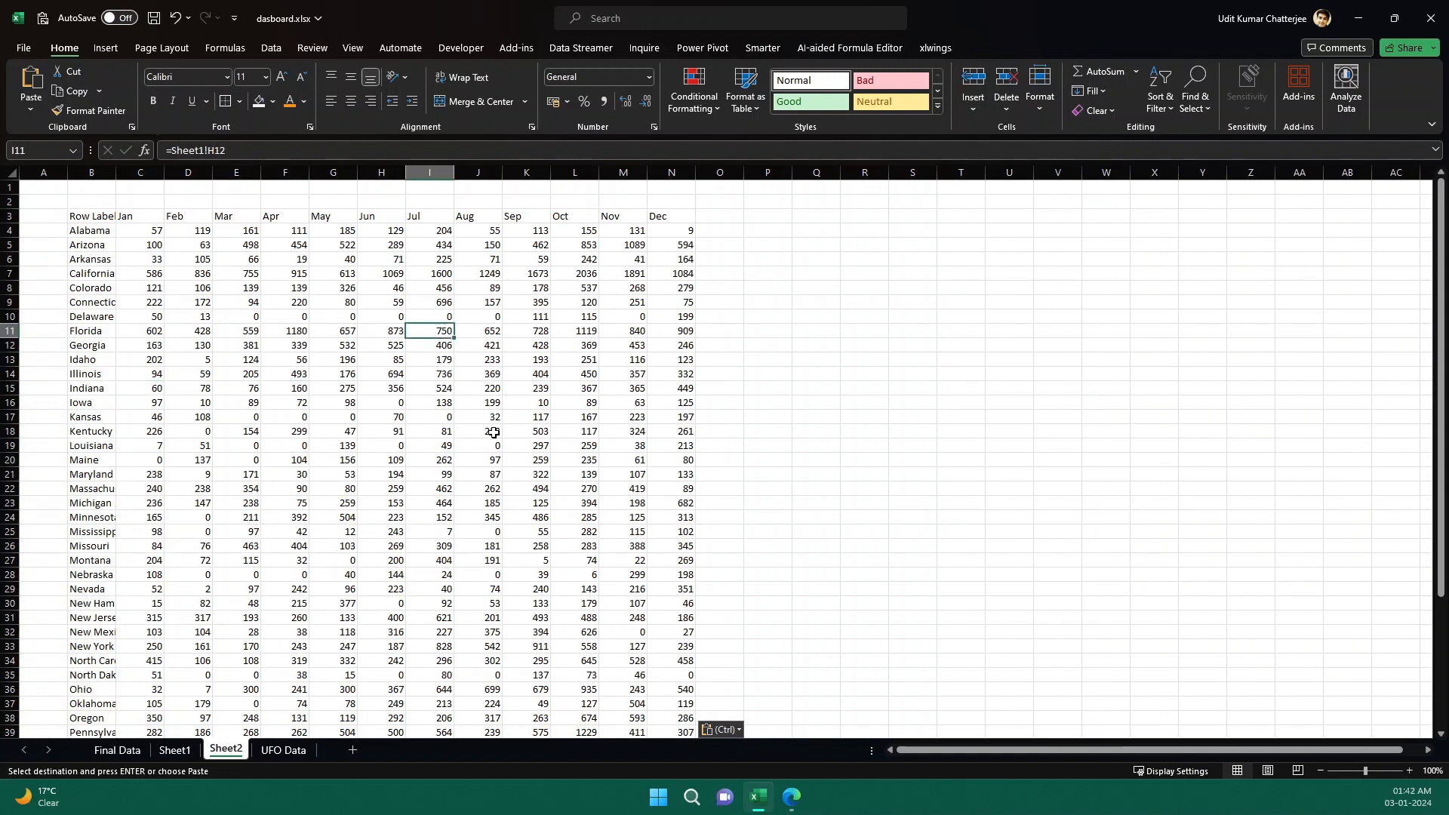
pyautogui.click(507, 375)
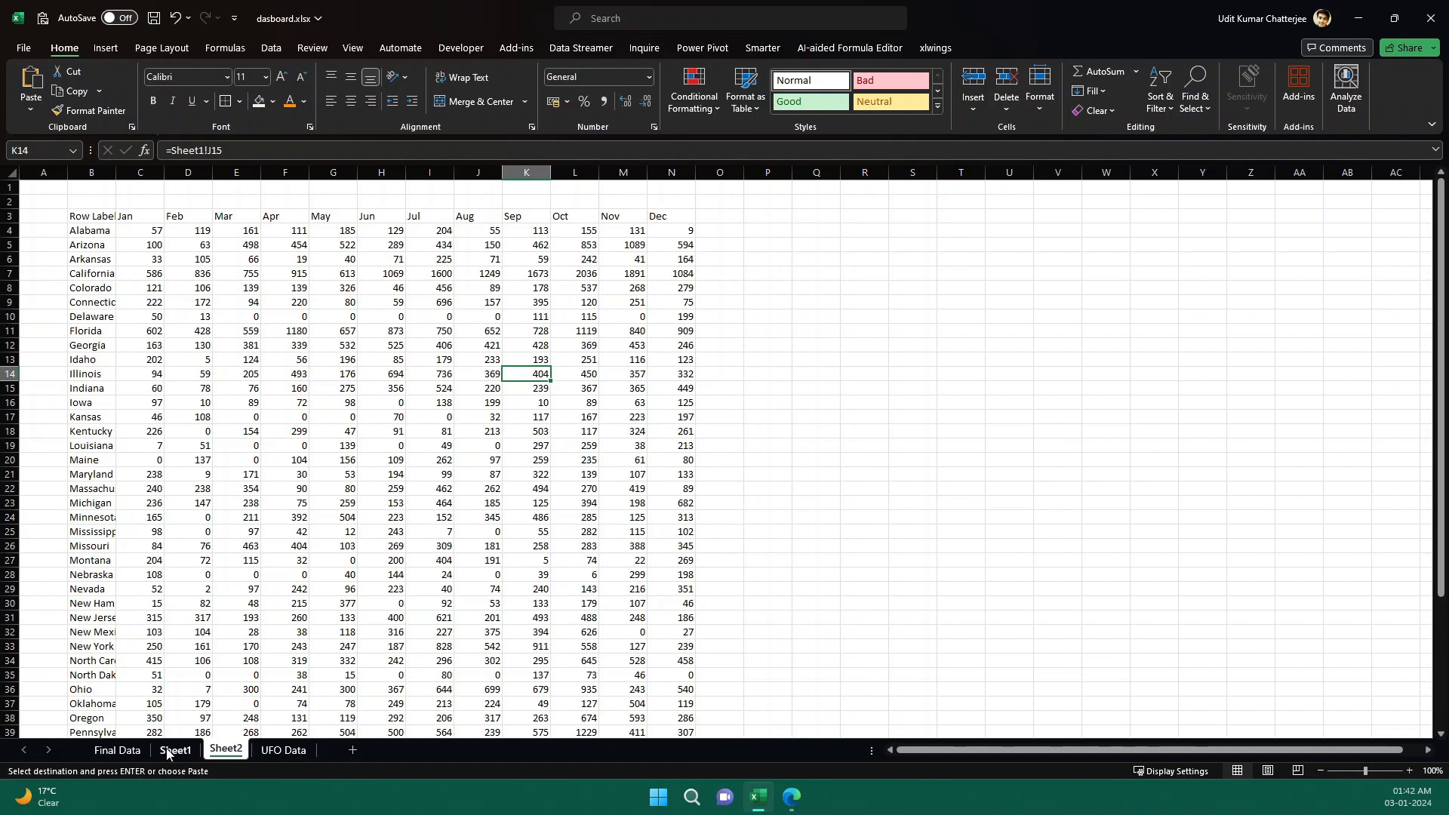
pyautogui.click(175, 750)
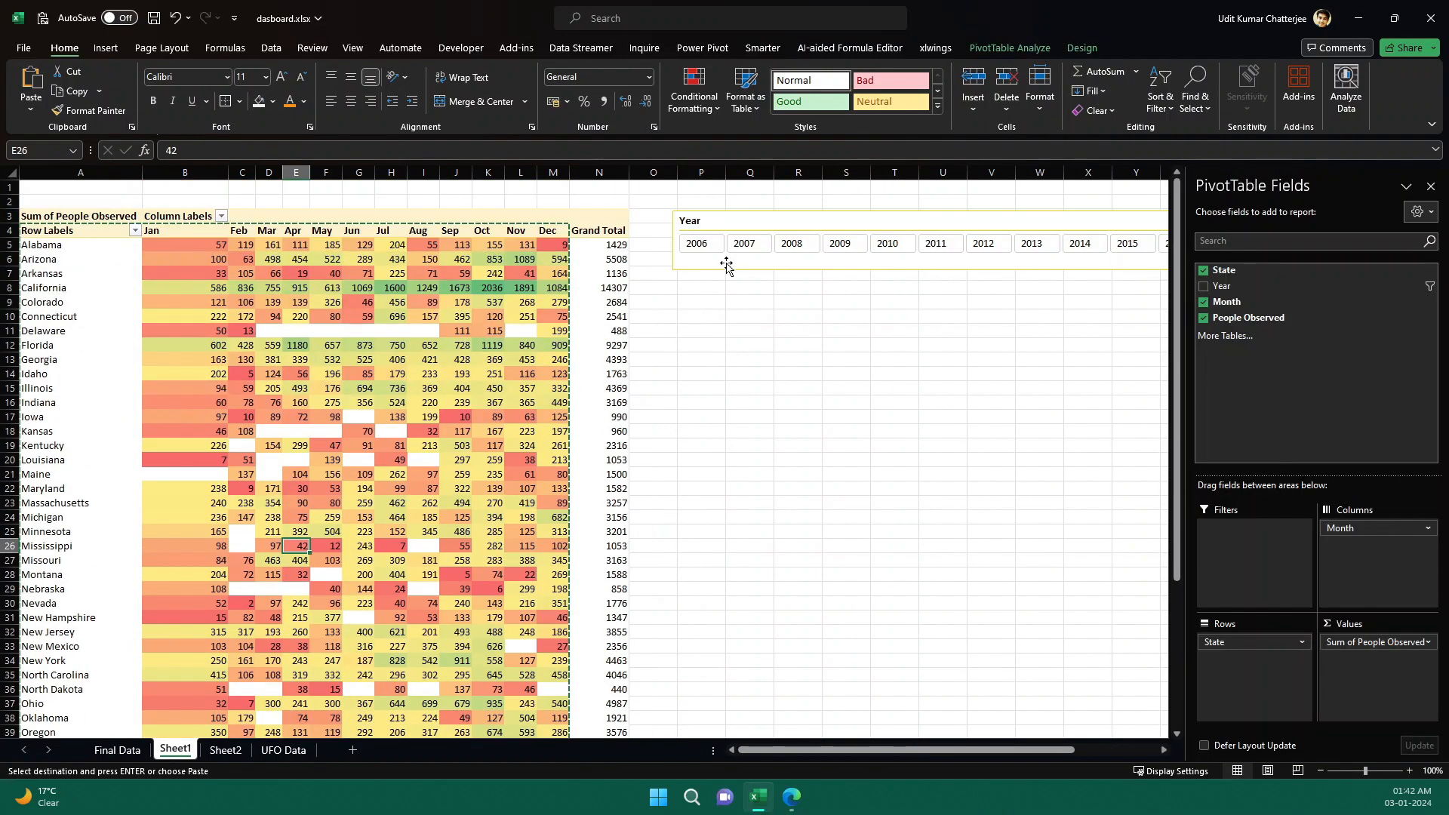
# Copy the Year slicer from Sheet1 onto Sheet2 and place it to the right of the linked table near row 7.
pyautogui.click(740, 217)
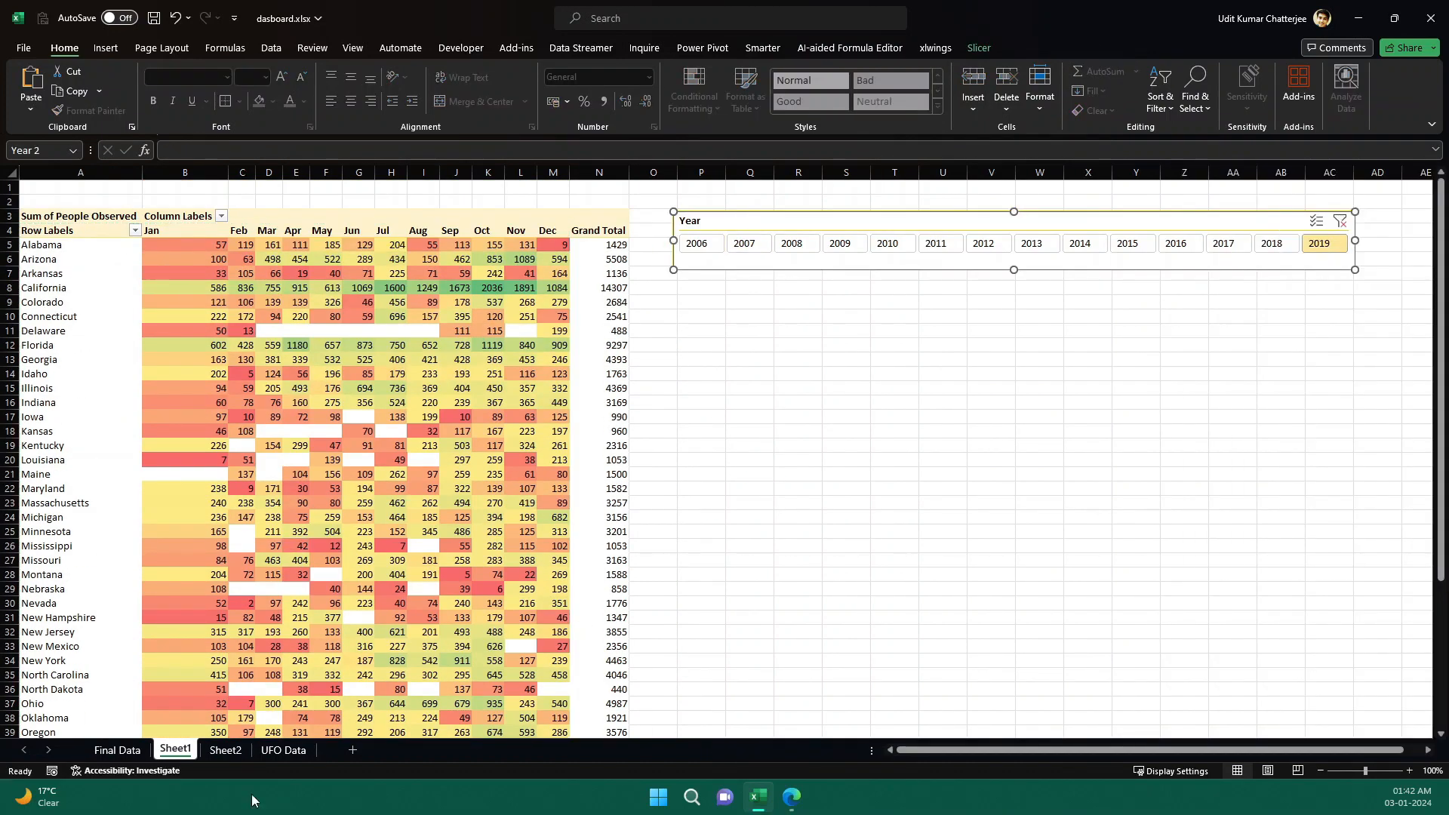
pyautogui.click(226, 750)
pyautogui.click(778, 374)
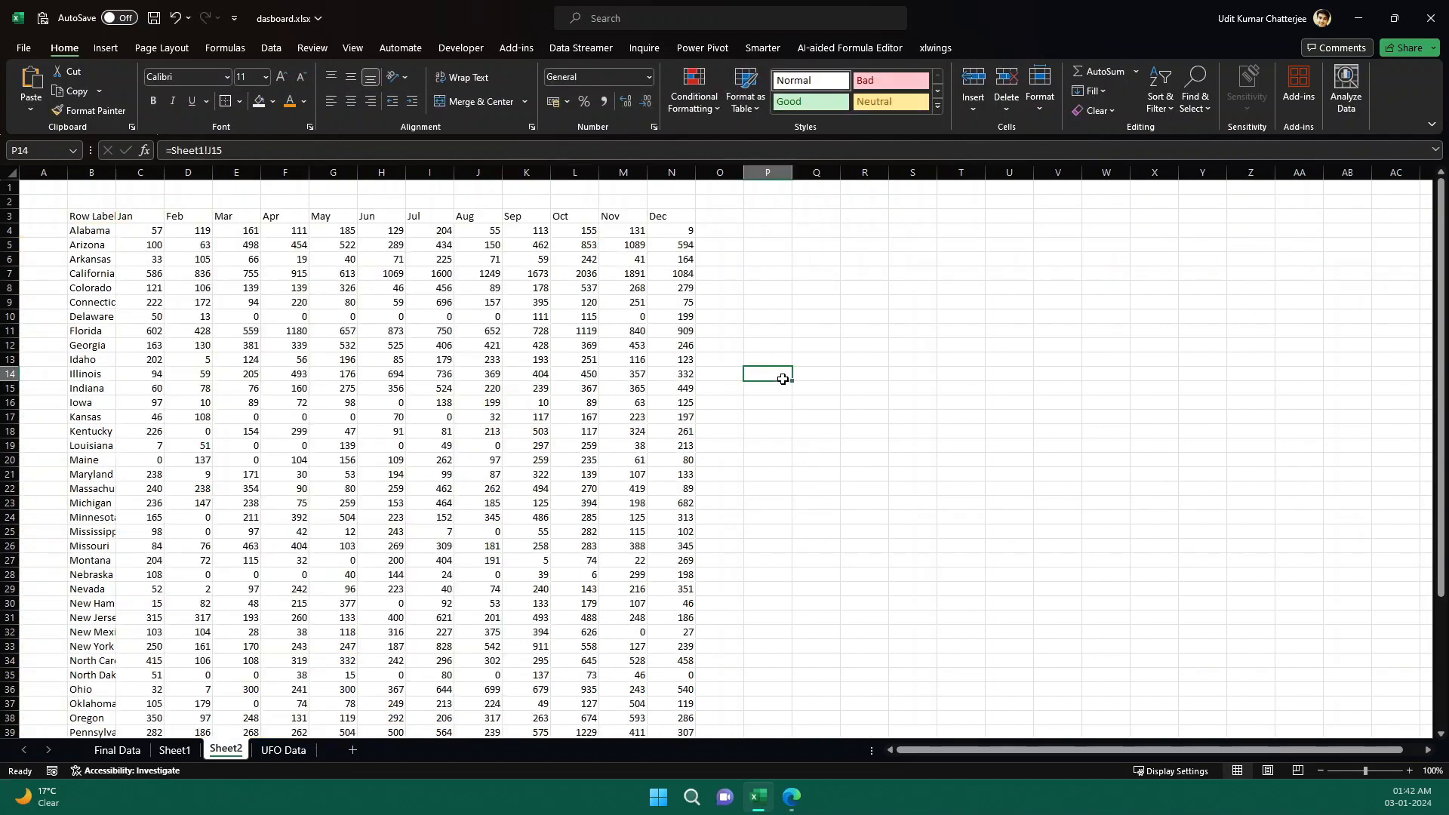
pyautogui.hotkey('ctrl', 'v')
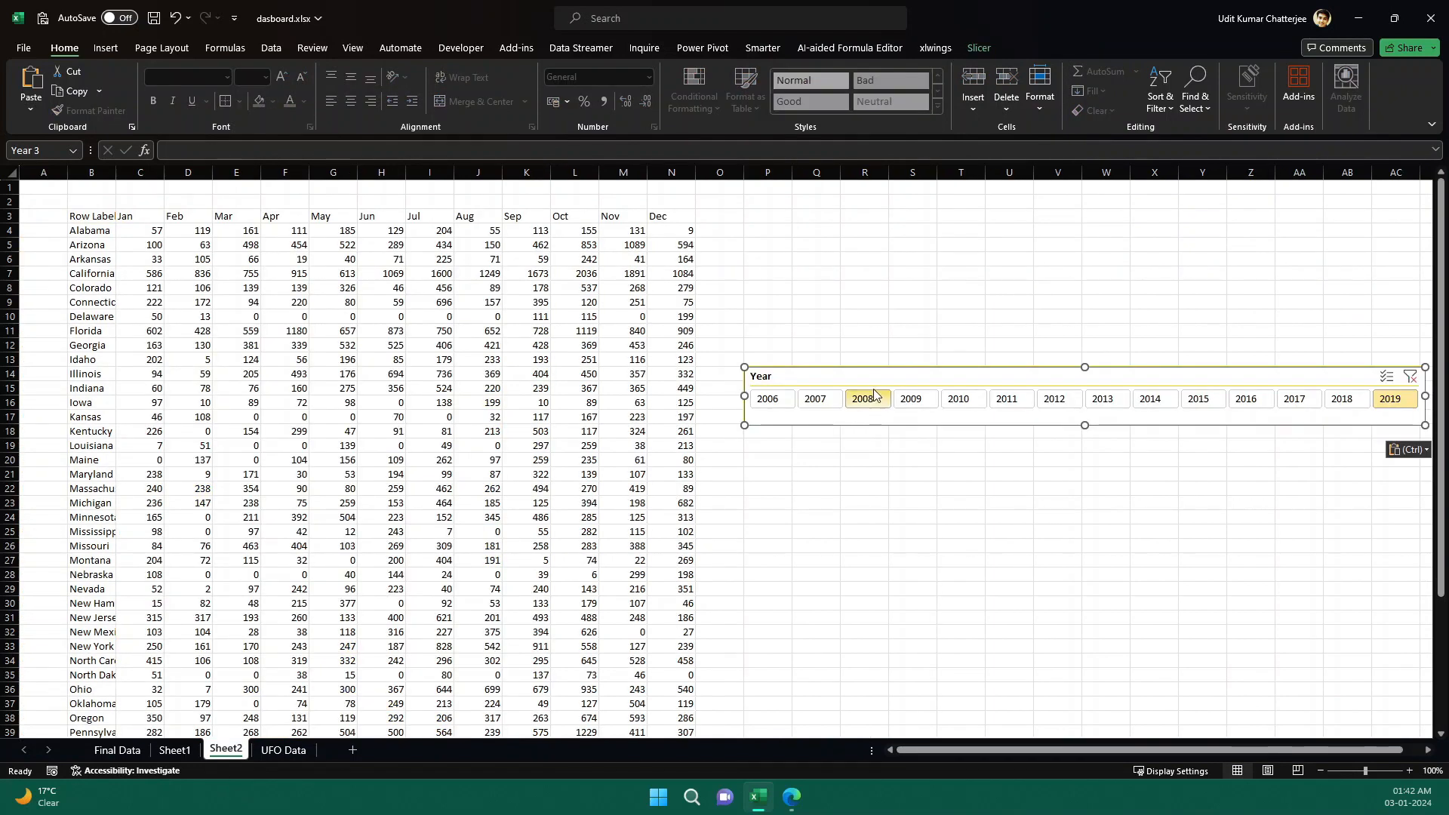
pyautogui.moveTo(876, 375); pyautogui.dragTo(874, 269)
# Filter to 2007, 2008 and 2009 in turn with the copied slicer and compare the linked values with the pivot table.
pyautogui.click(827, 295)
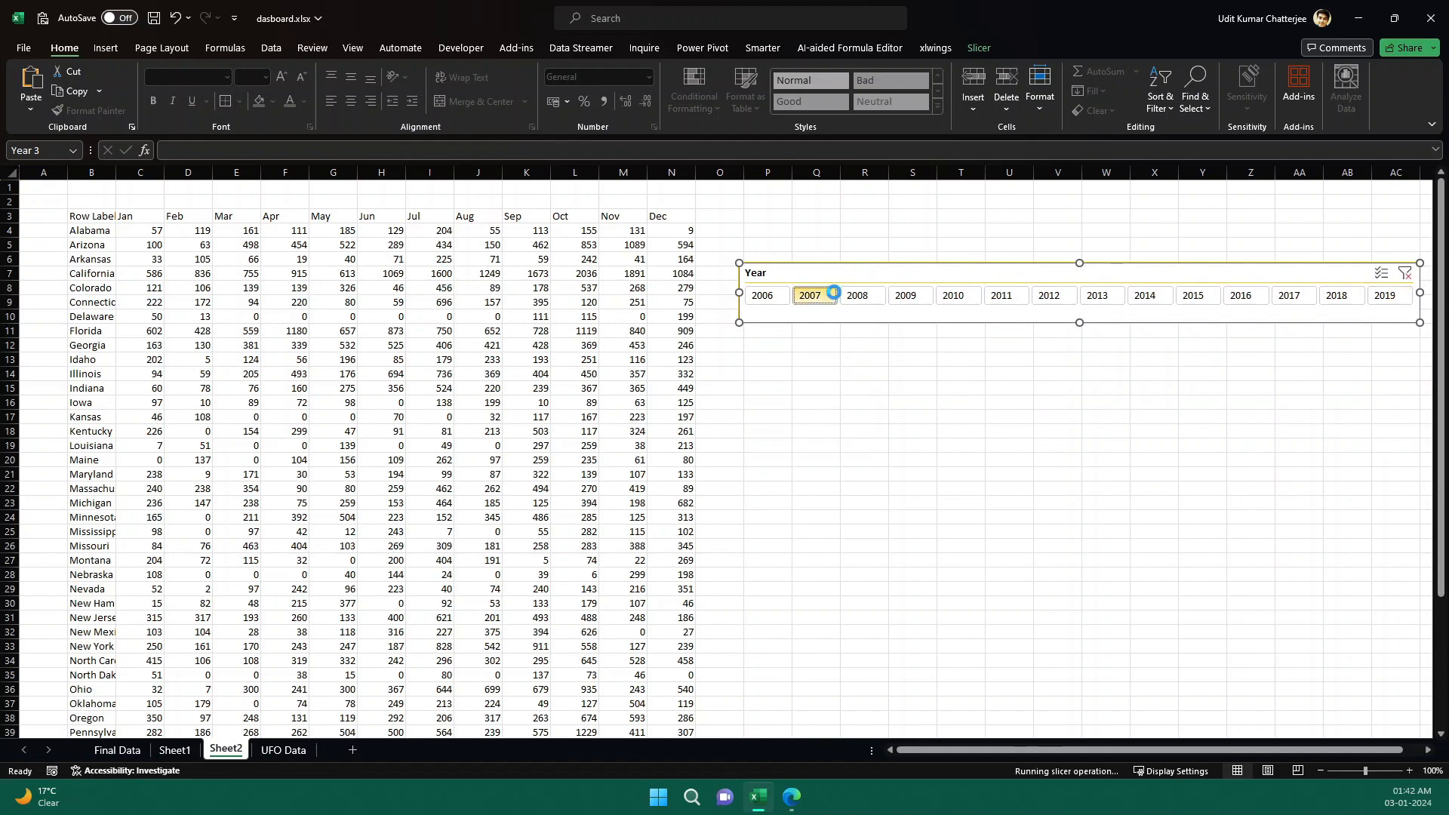
pyautogui.click(857, 296)
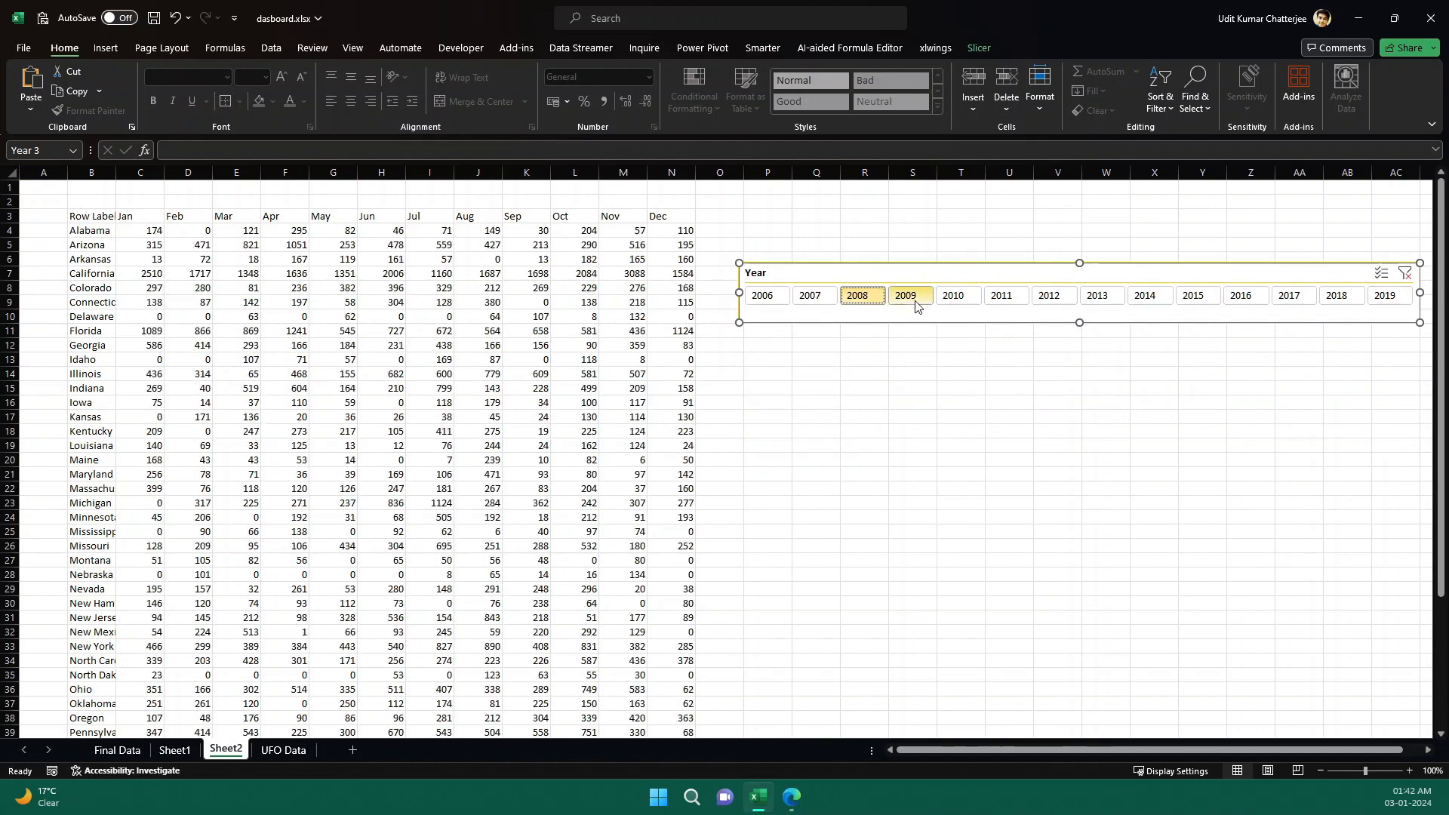
pyautogui.click(905, 295)
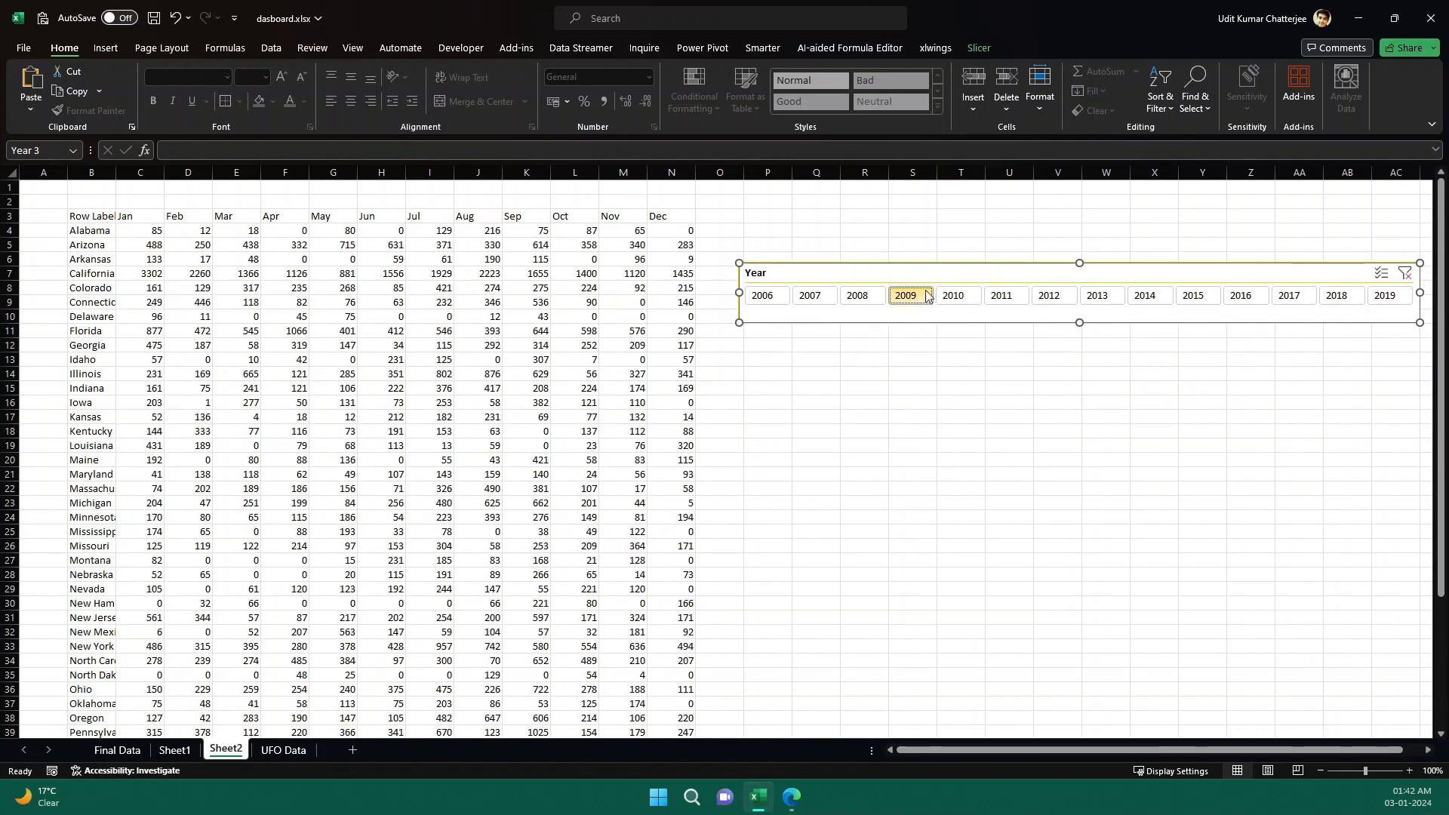
pyautogui.click(174, 749)
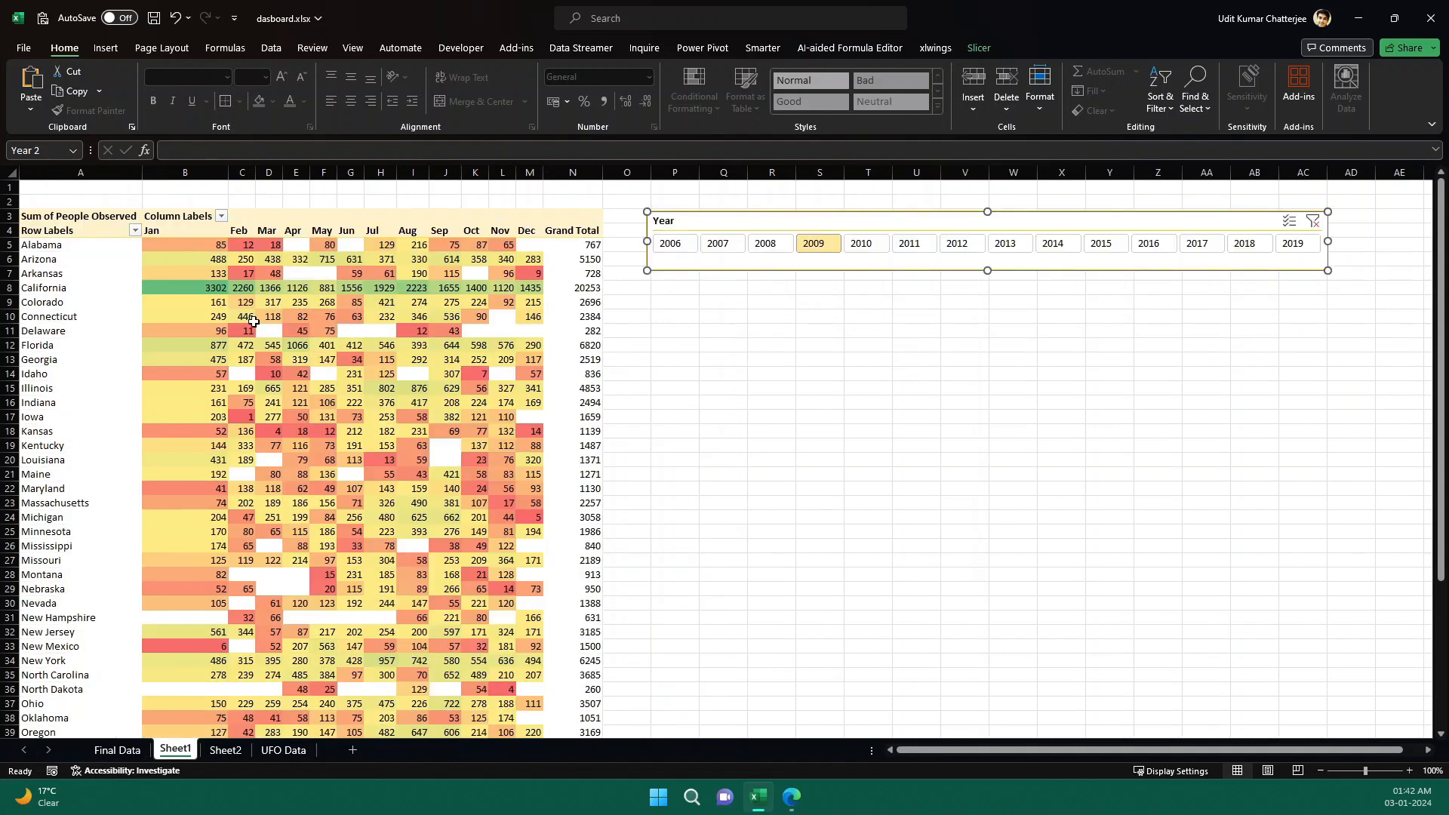
pyautogui.click(323, 349)
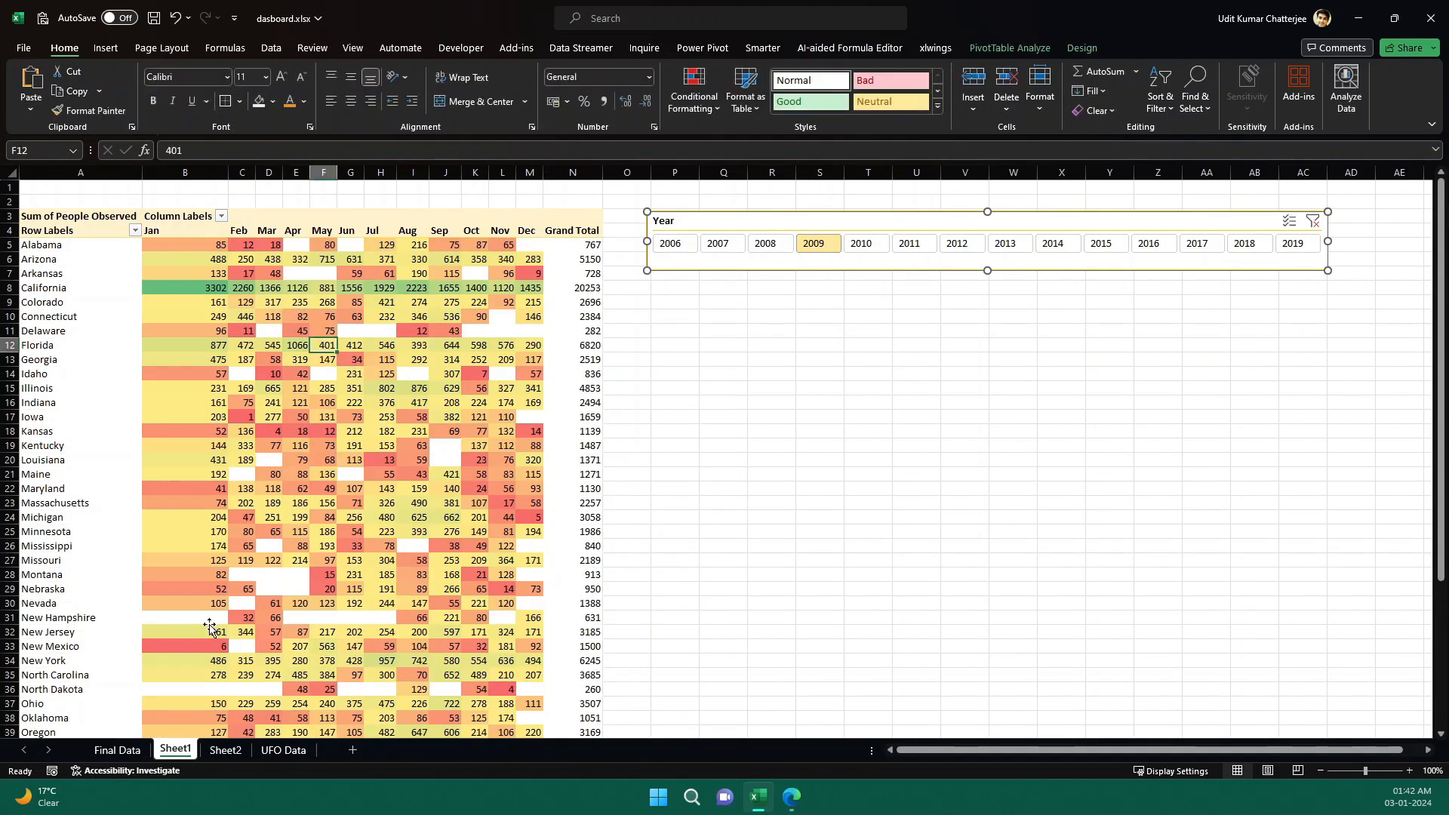
pyautogui.click(223, 750)
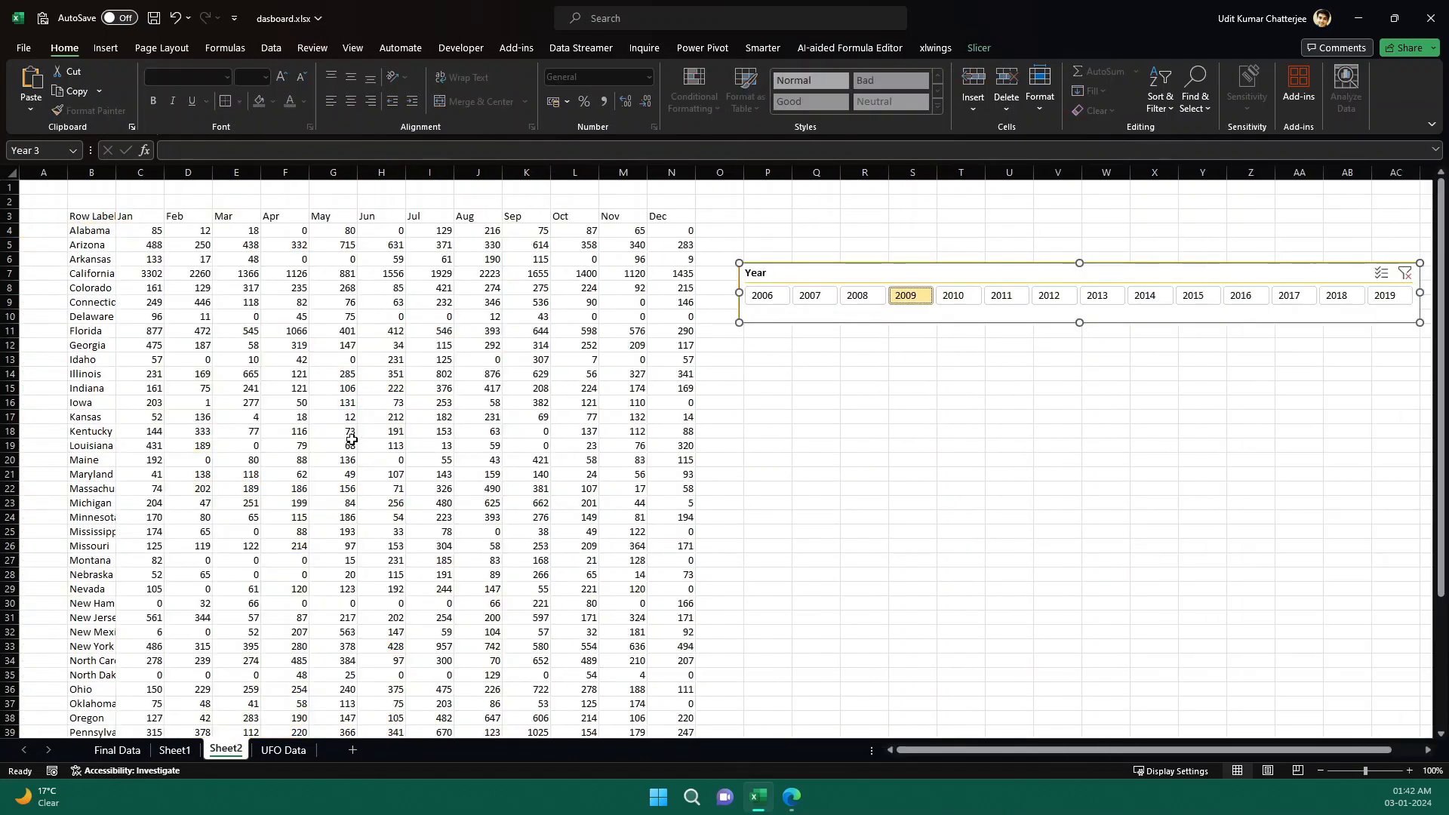
pyautogui.click(286, 388)
pyautogui.click(333, 453)
pyautogui.click(464, 545)
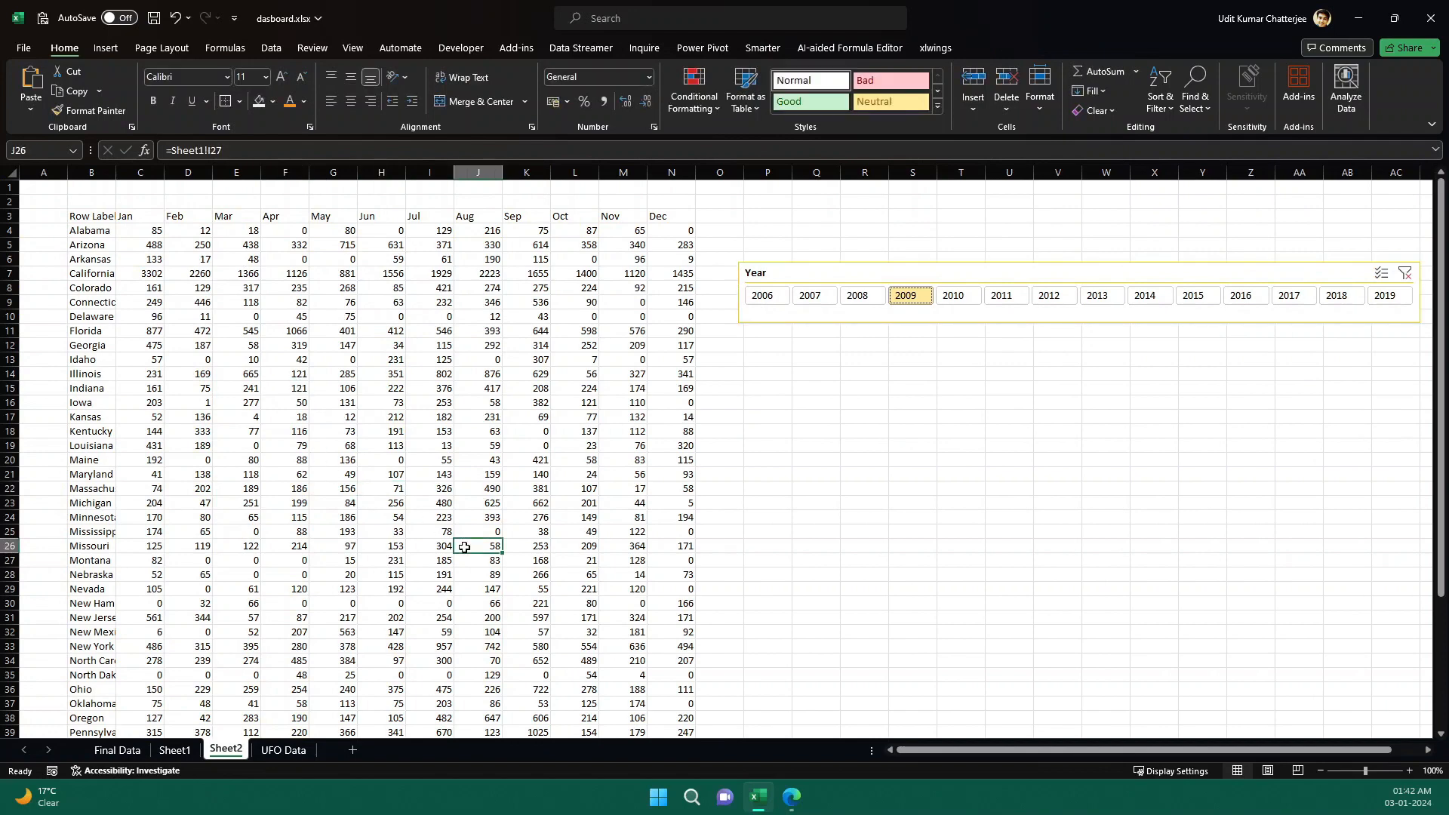
# Apply all borders to the linked table from B3 through N51.
pyautogui.click(88, 218)
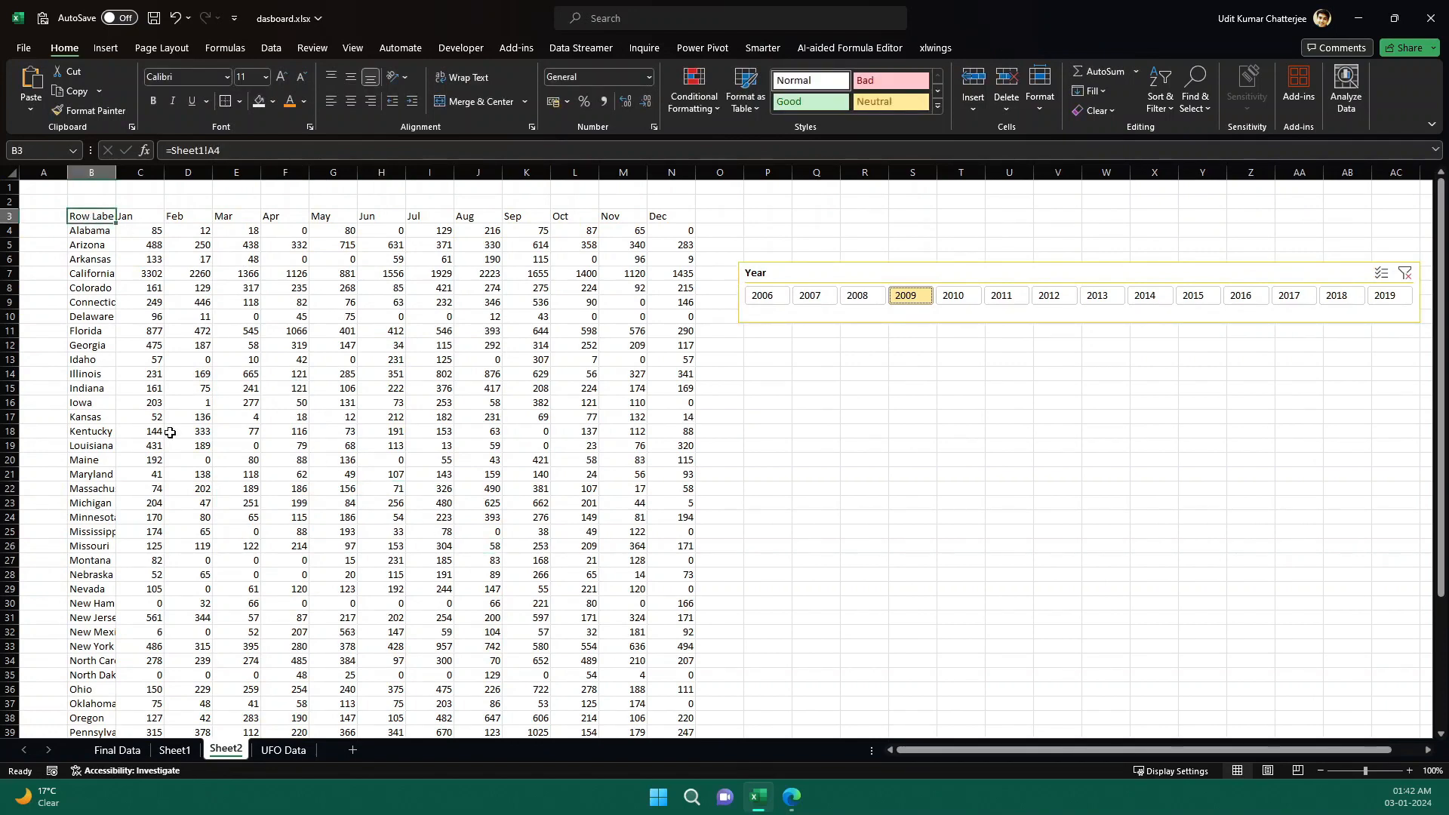
pyautogui.hotkey('ctrl', 'shift', 'Right')
pyautogui.hotkey('ctrl', 'shift', 'Down')
pyautogui.press('alt')
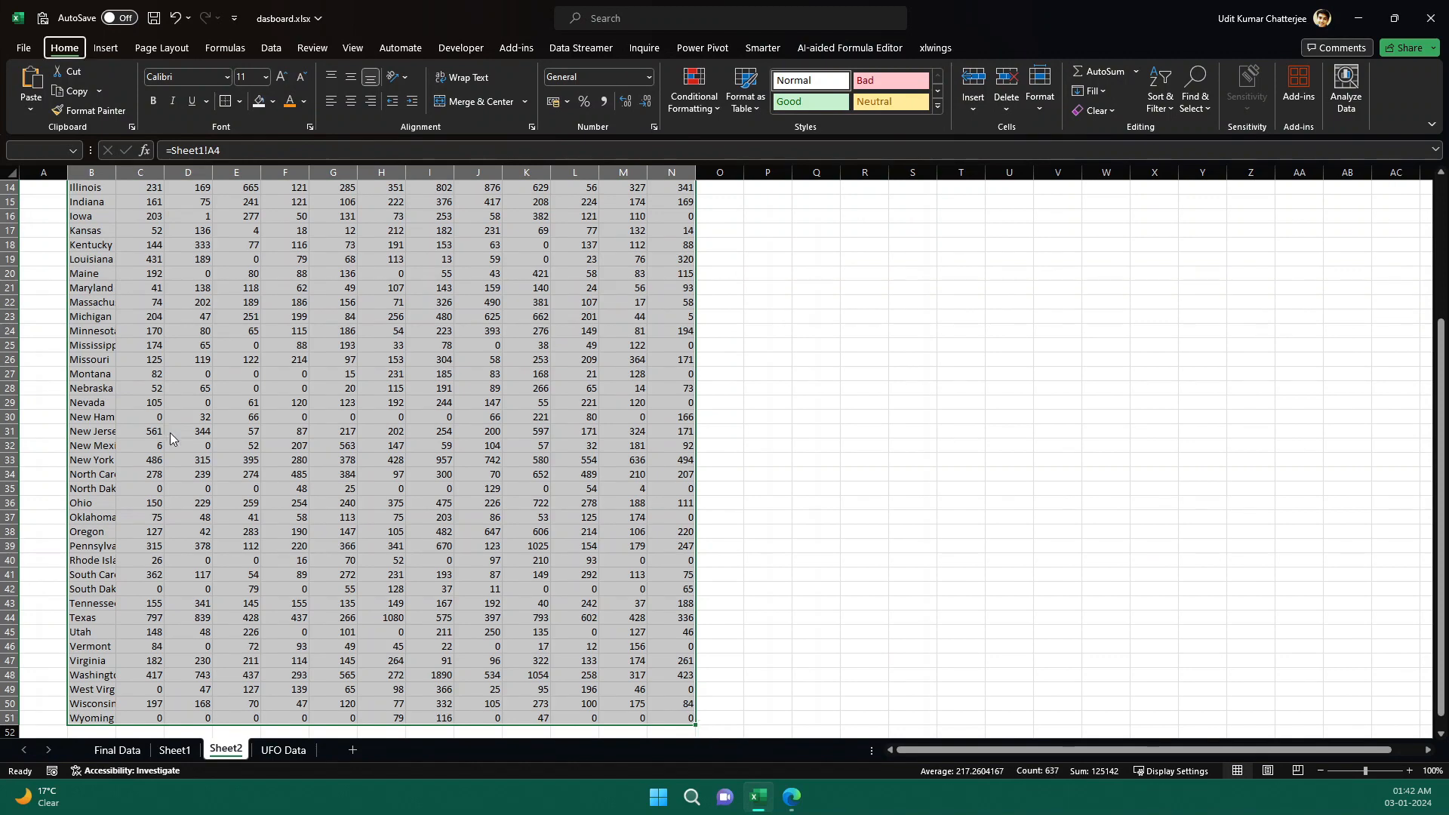
pyautogui.press('h')
pyautogui.press('b')
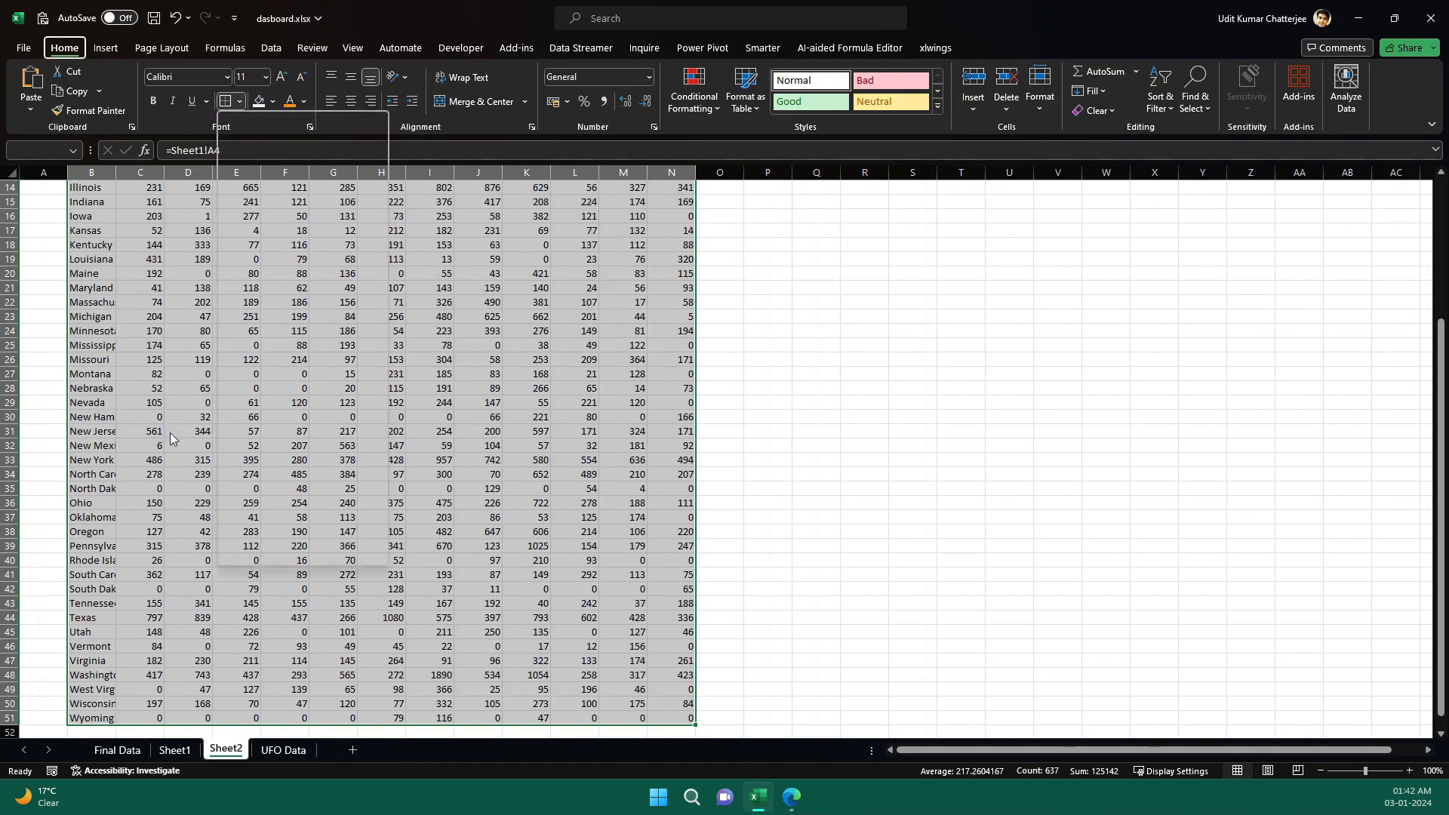
pyautogui.press('a')
# Apply a green-yellow-red color scale to the monthly values C4:N51, then filter the slicer to 2008.
pyautogui.scroll(5, 169, 433)
pyautogui.hotkey('shift', 'BackSpace')
pyautogui.press('Right')
pyautogui.press('Down')
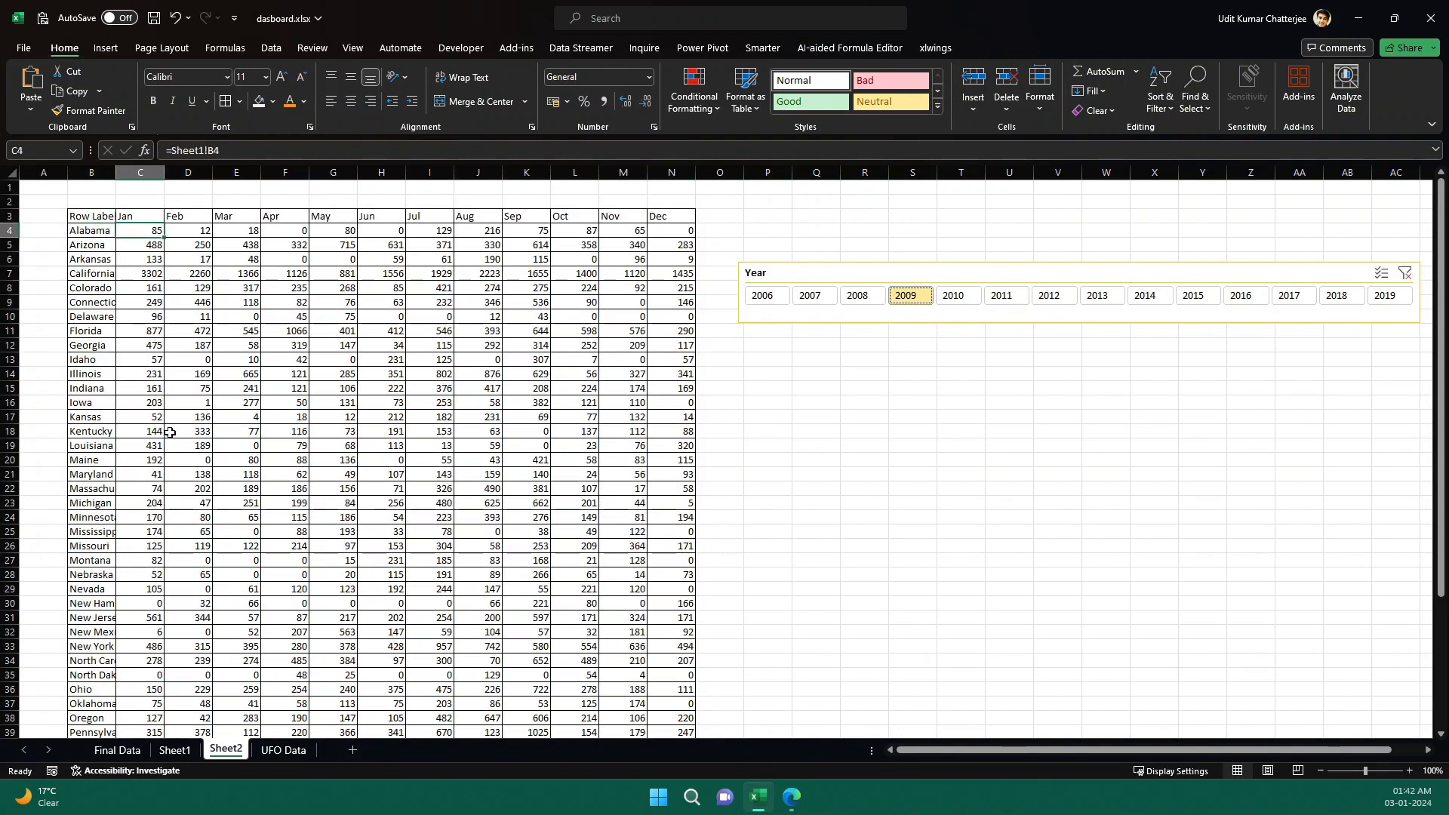
pyautogui.hotkey('ctrl', 'shift', 'Right')
pyautogui.hotkey('ctrl', 'shift', 'Down')
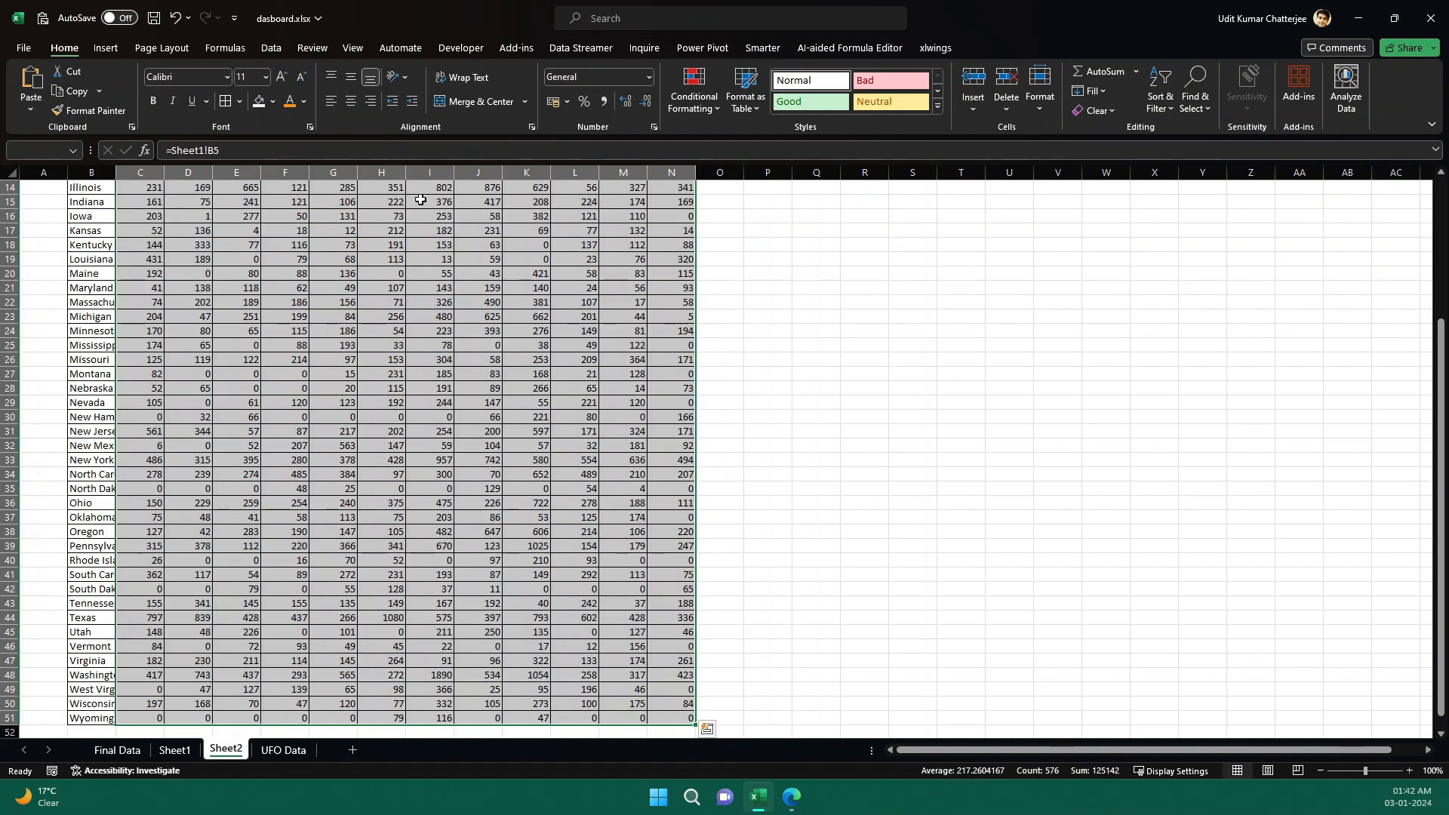
pyautogui.click(694, 91)
pyautogui.moveTo(745, 238)
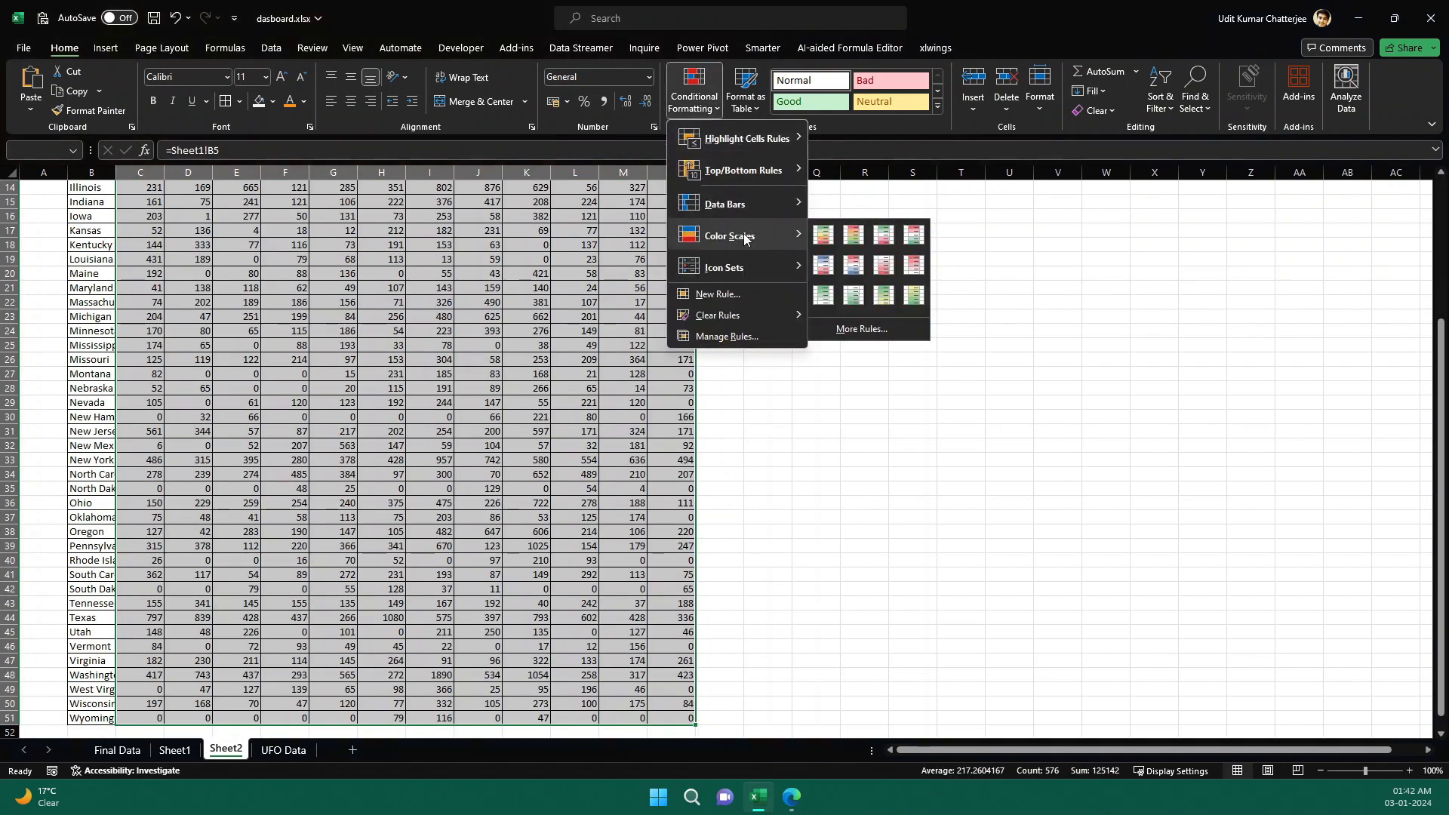
pyautogui.click(823, 235)
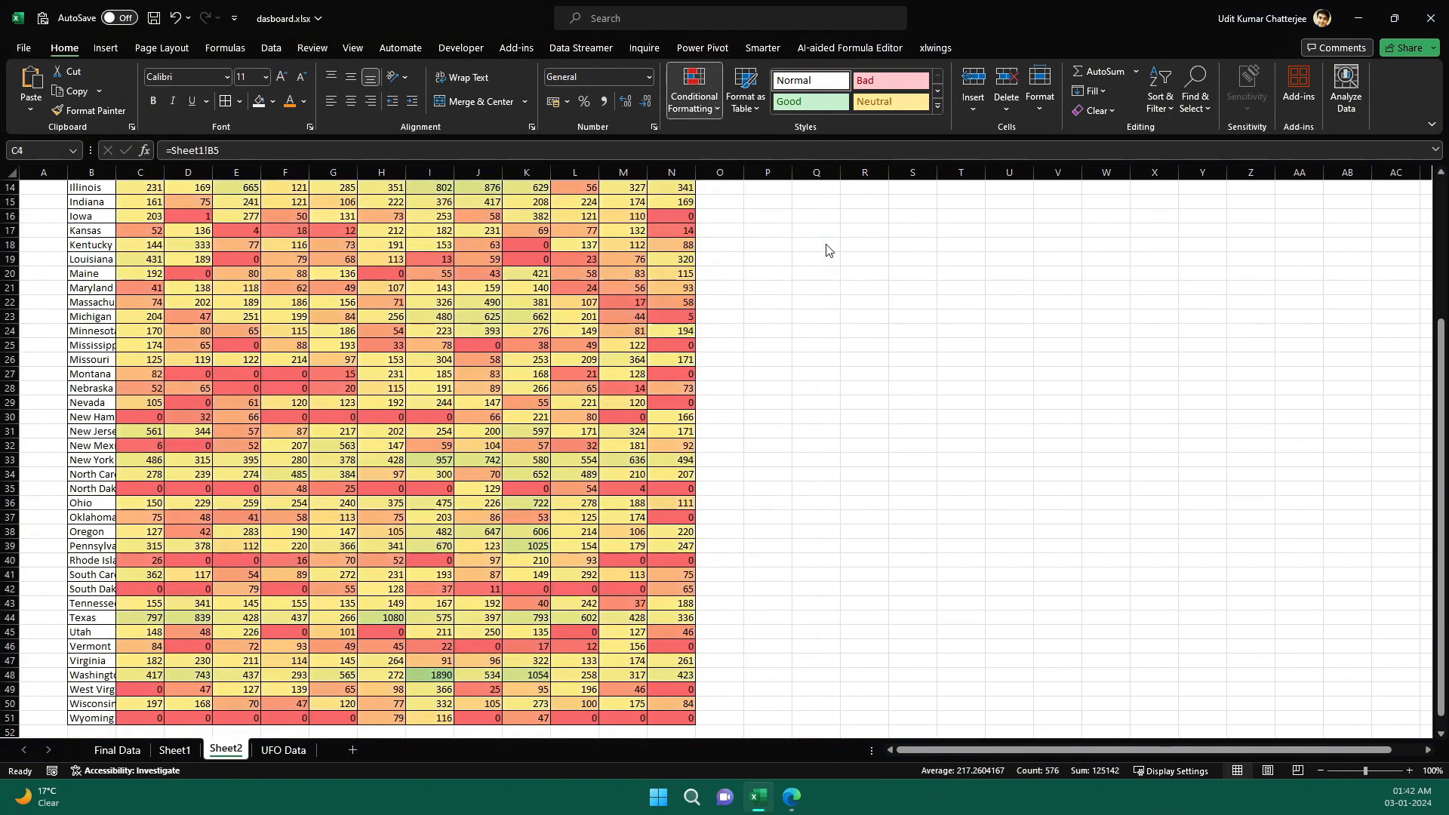
pyautogui.scroll(5, 615, 372)
pyautogui.click(856, 298)
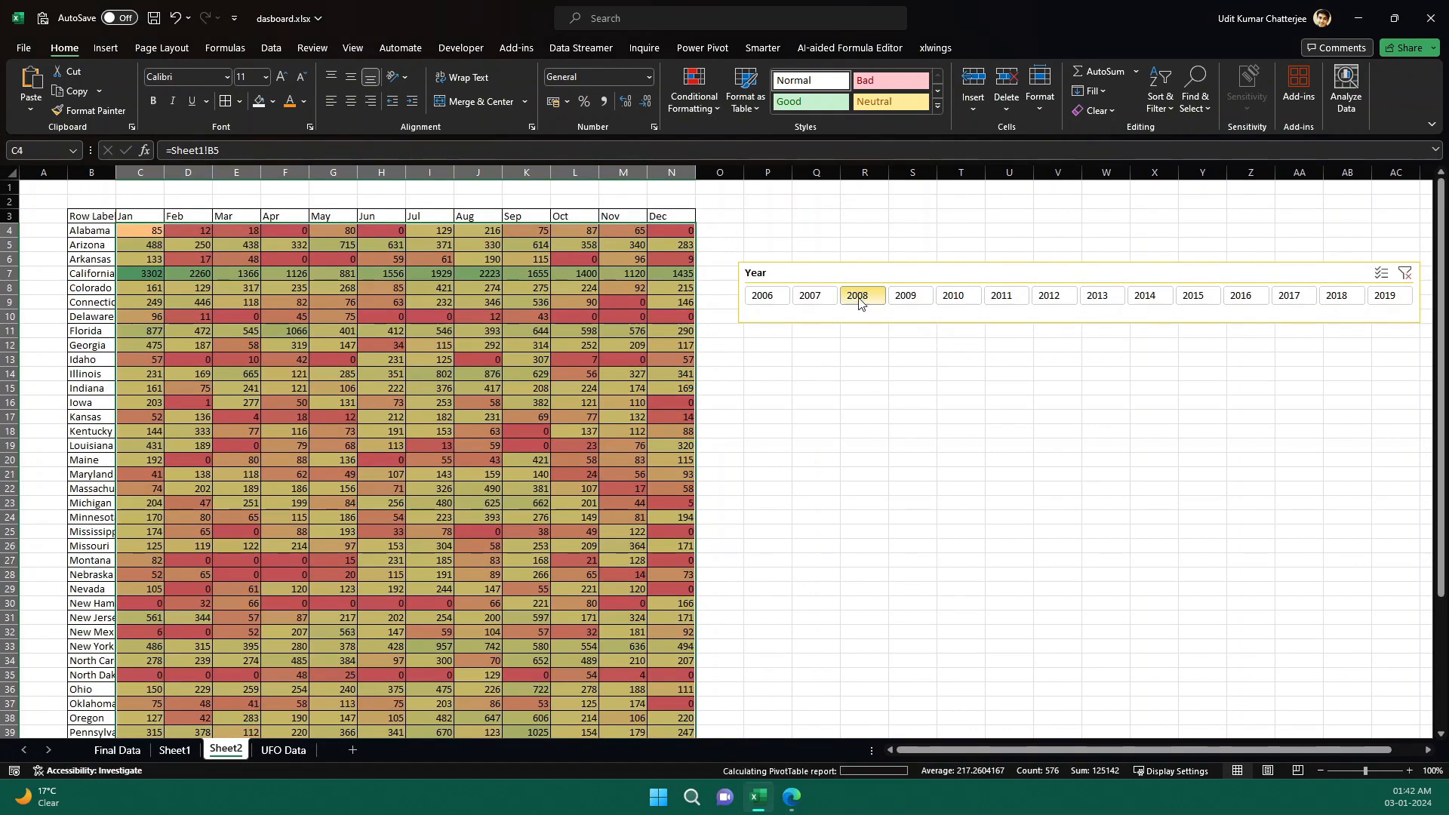
# Filter the copied Year slicer to 2011 and then 2012 to check the linked table's values and colors.
pyautogui.click(1000, 297)
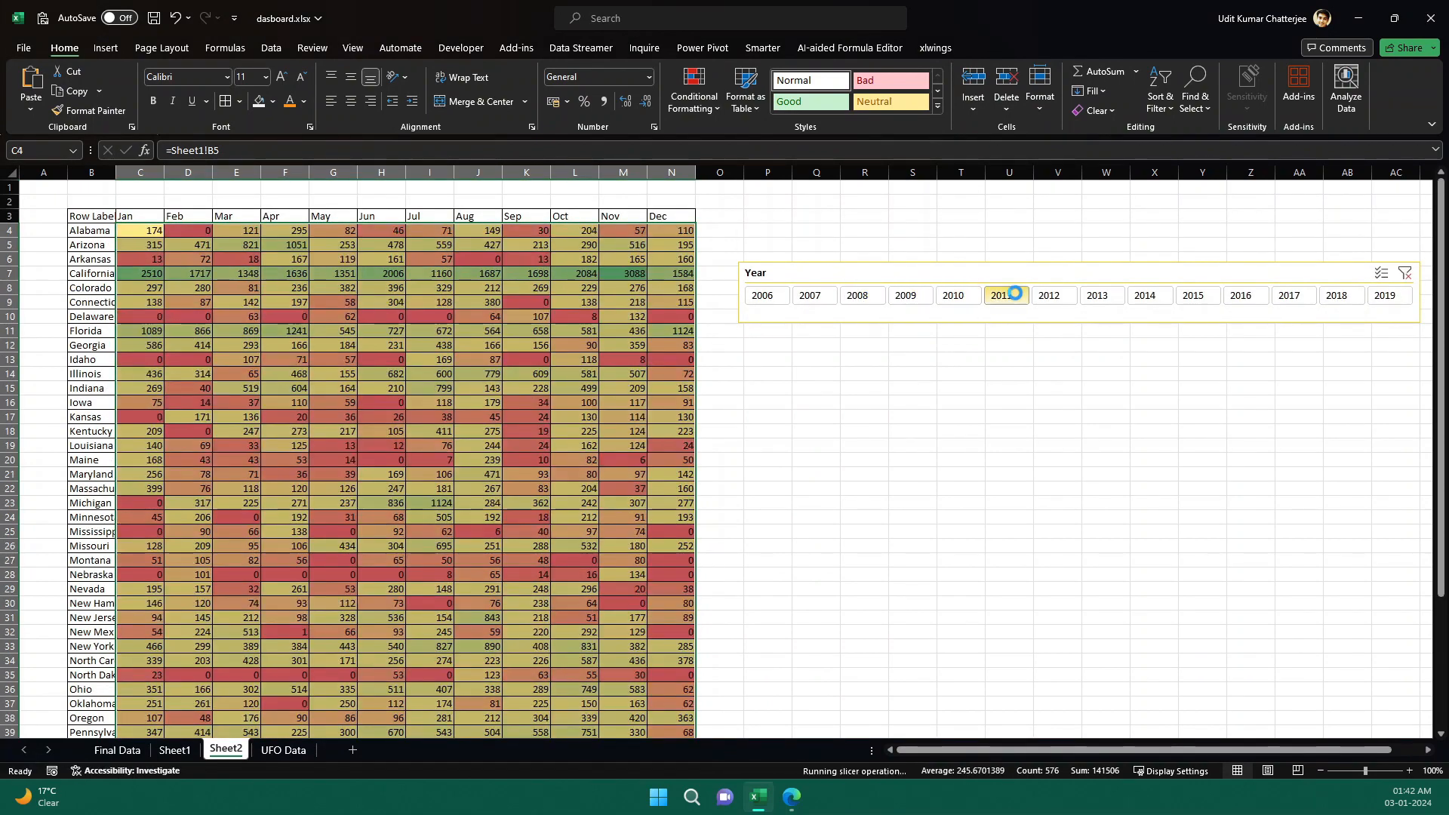
pyautogui.click(1055, 298)
pyautogui.click(1015, 387)
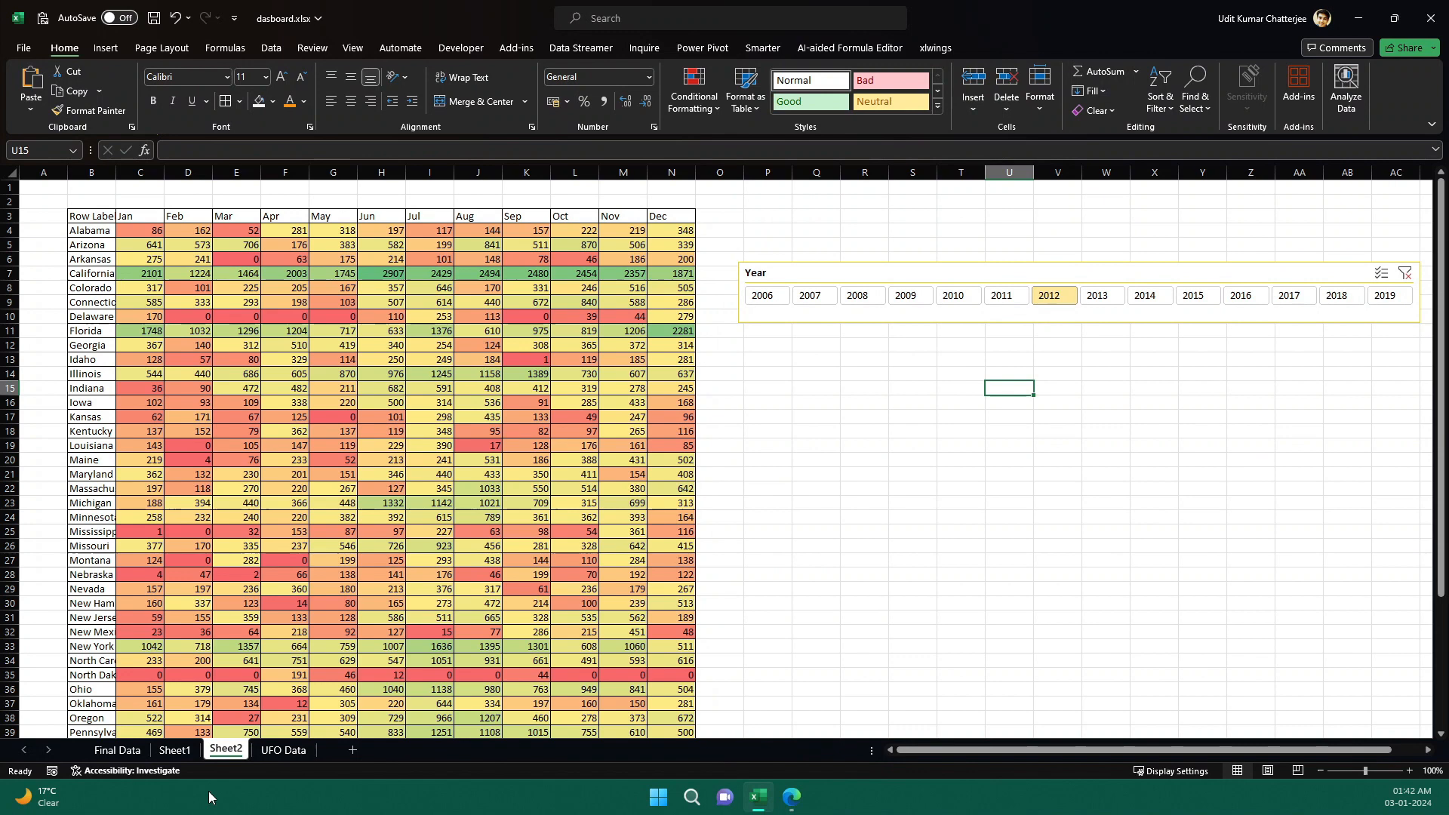
# Switch to the Final Data sheet and filter its Year slicer through 2007, 2009, 2012 and 2013 to review the finished report.
pyautogui.click(117, 749)
pyautogui.click(745, 288)
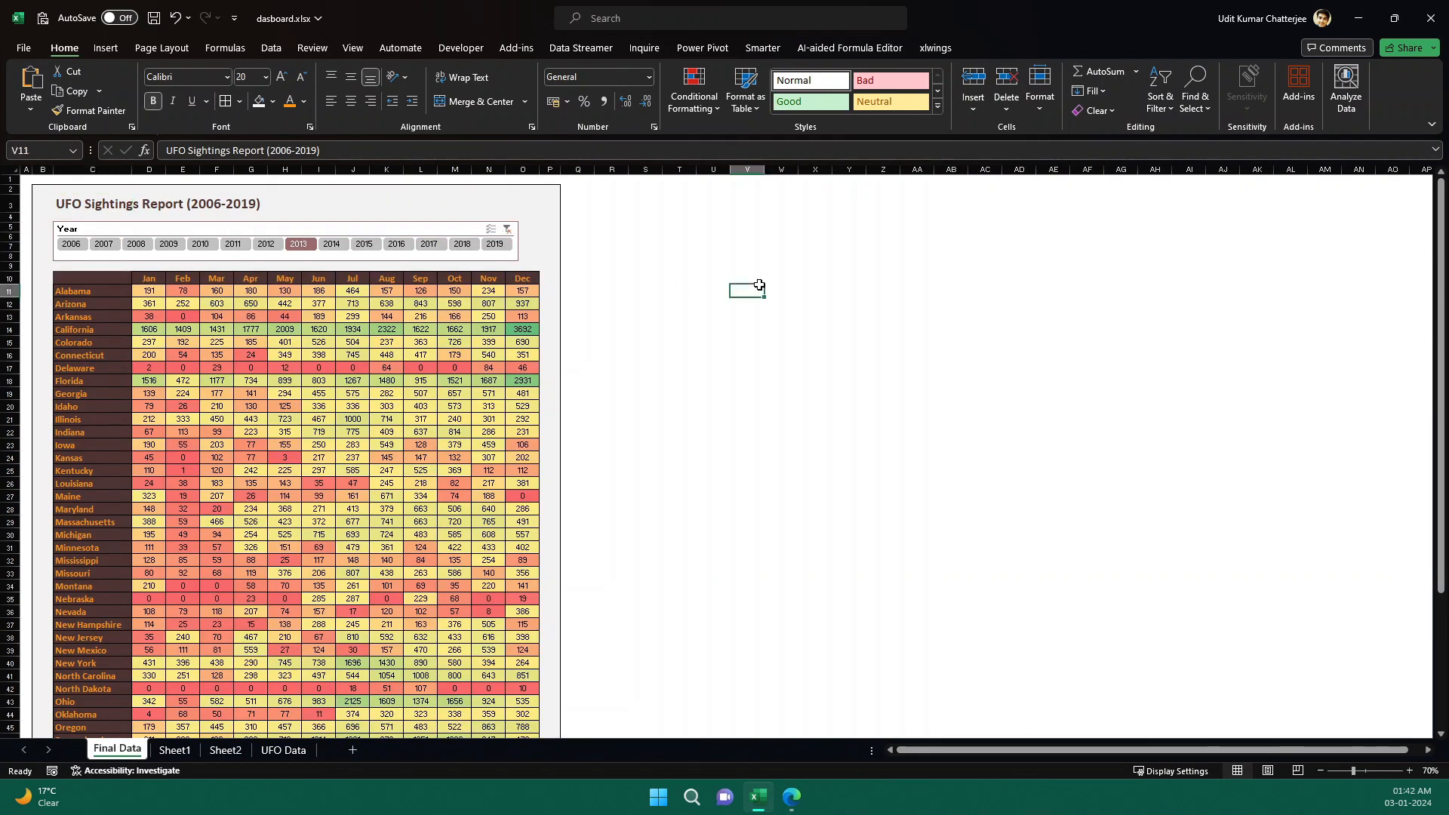
pyautogui.moveTo(553, 191); pyautogui.dragTo(554, 311)
pyautogui.click(645, 290)
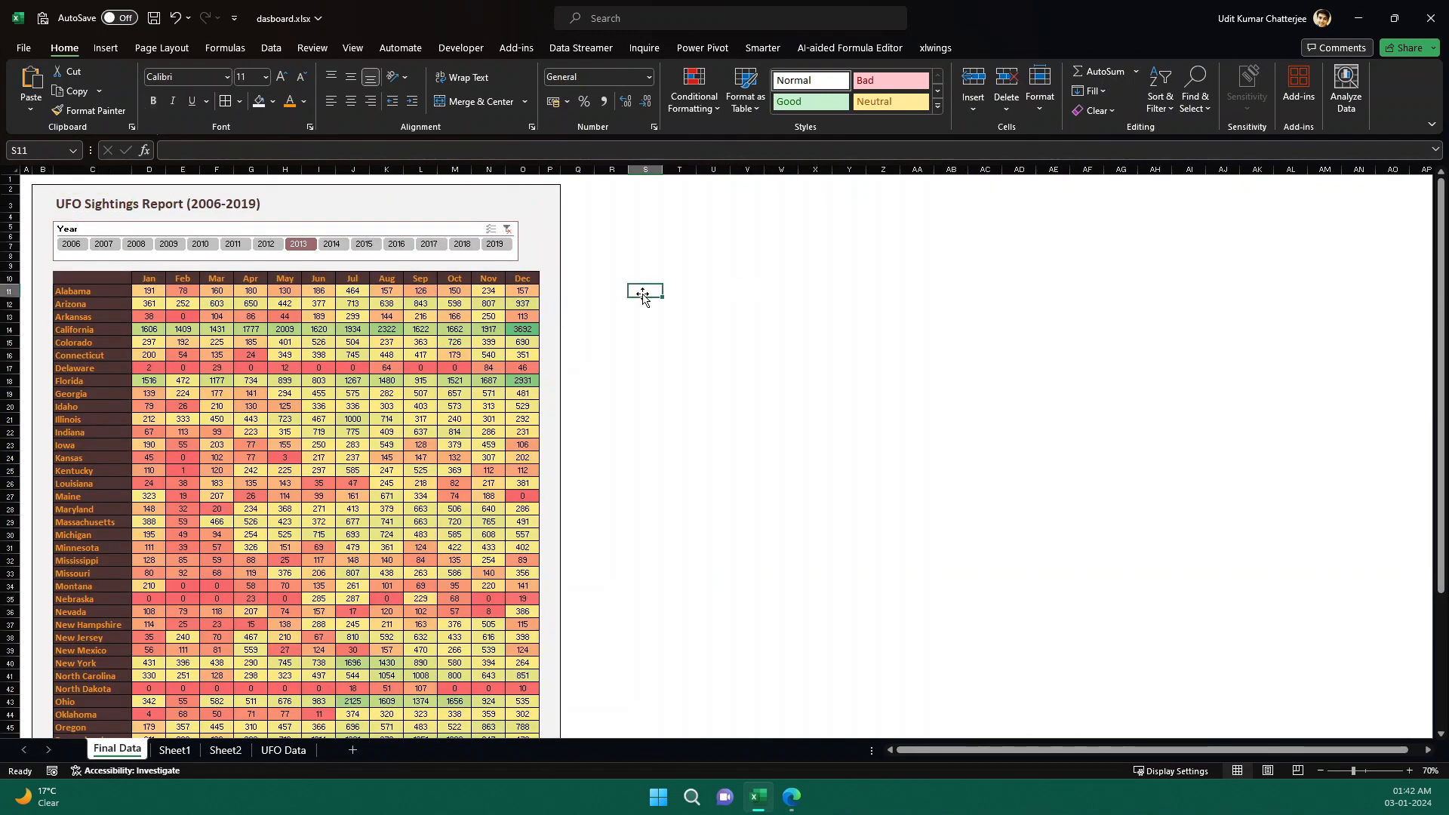
pyautogui.click(105, 244)
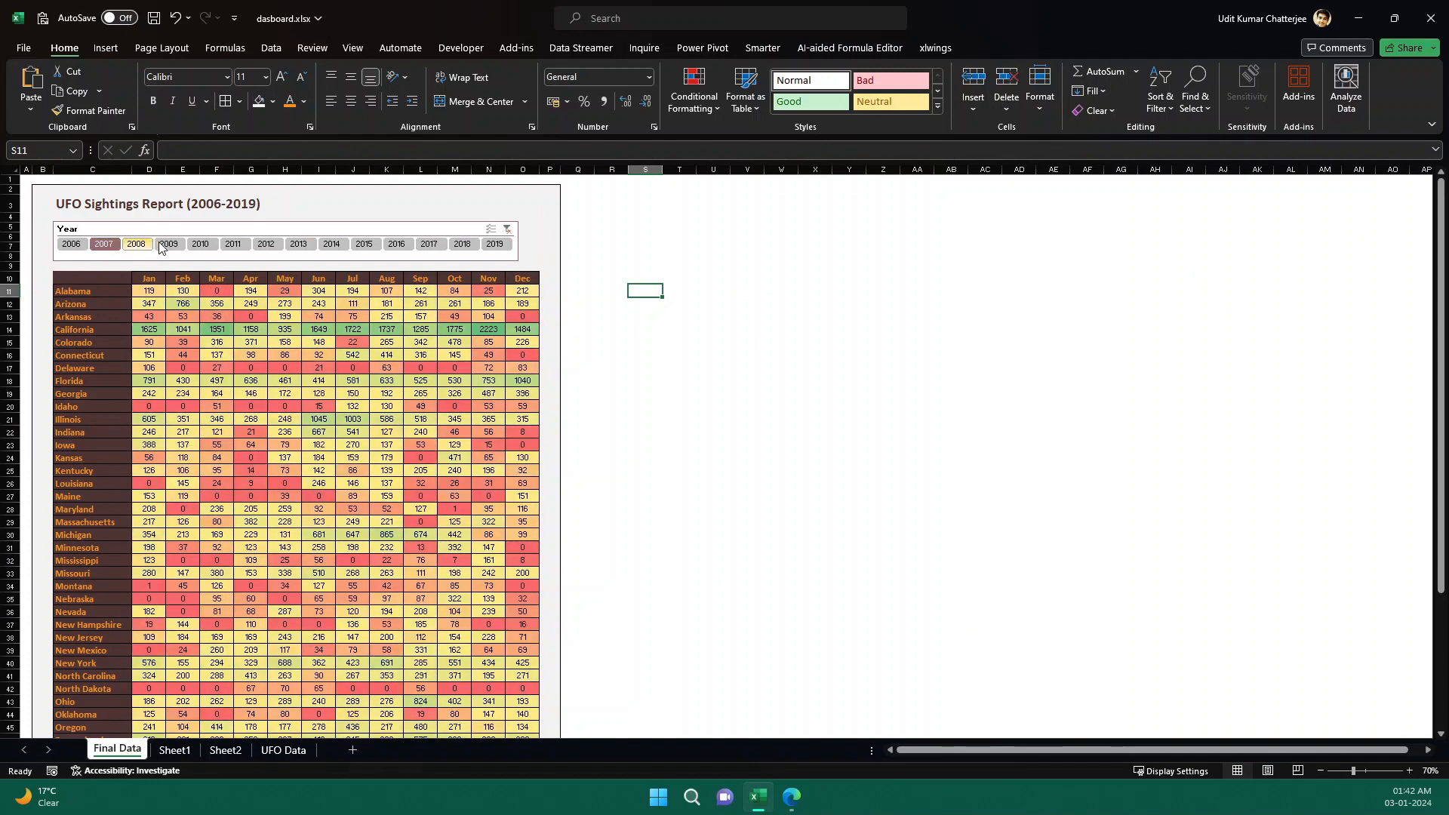
pyautogui.click(168, 244)
pyautogui.click(611, 317)
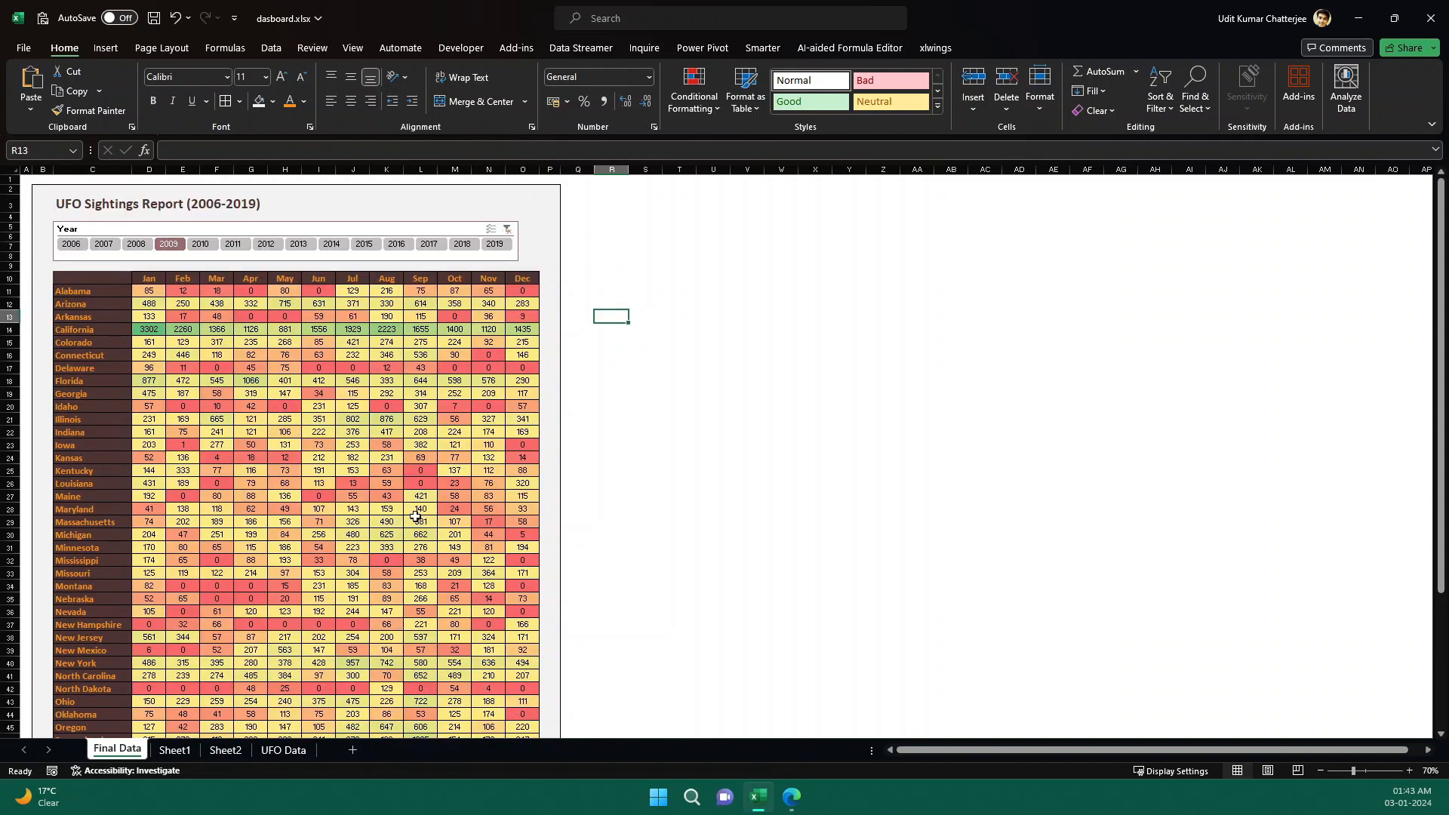
pyautogui.click(271, 244)
pyautogui.click(299, 245)
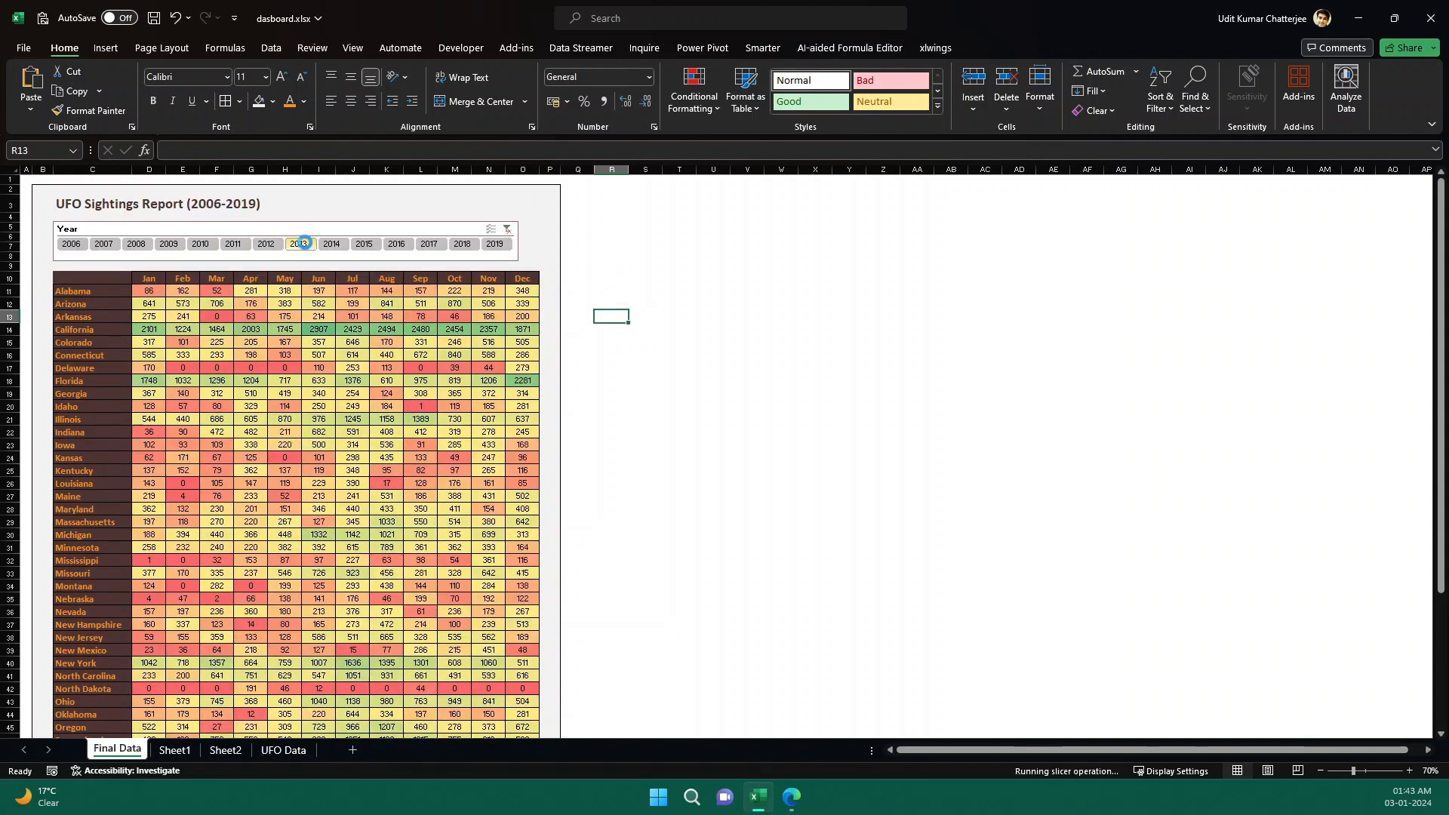